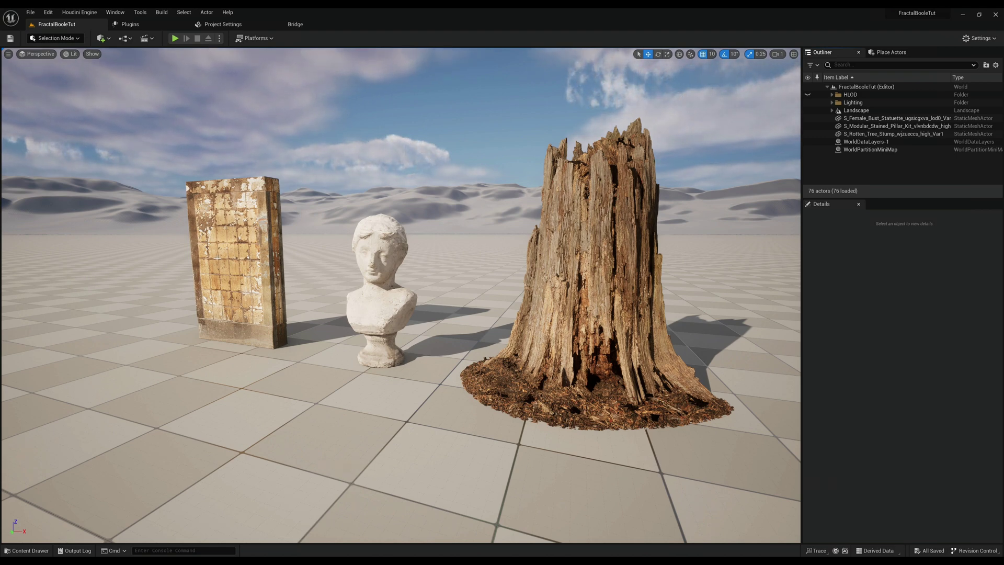
- Select the stained pillar, the female bust and the rotten tree stump in turn to inspect them
click(217, 258)
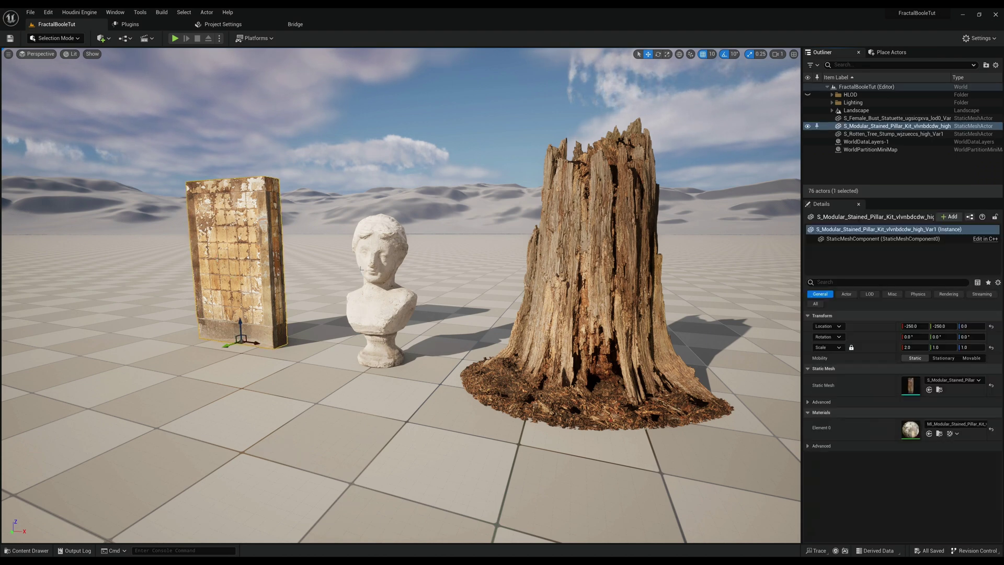
click(379, 243)
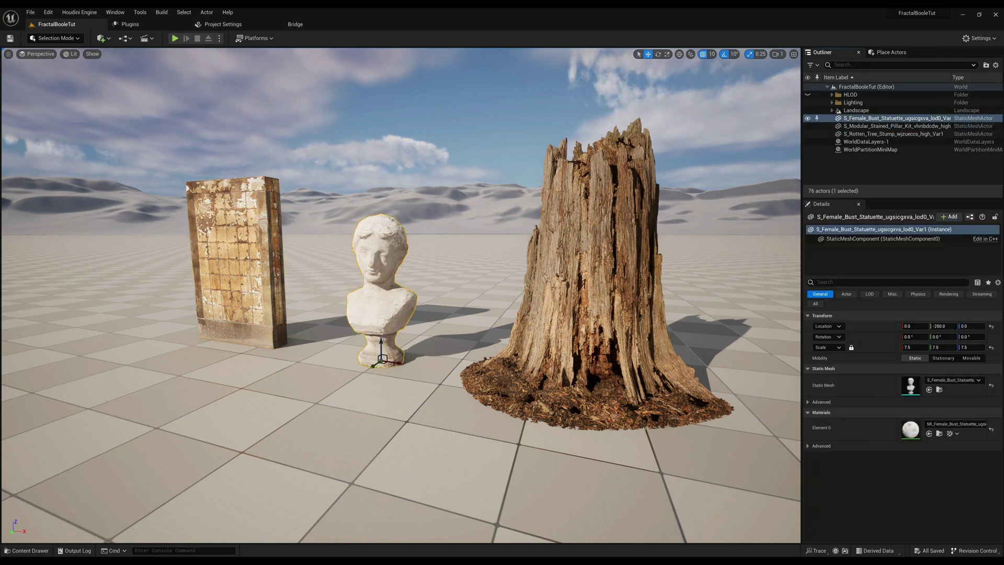
click(594, 238)
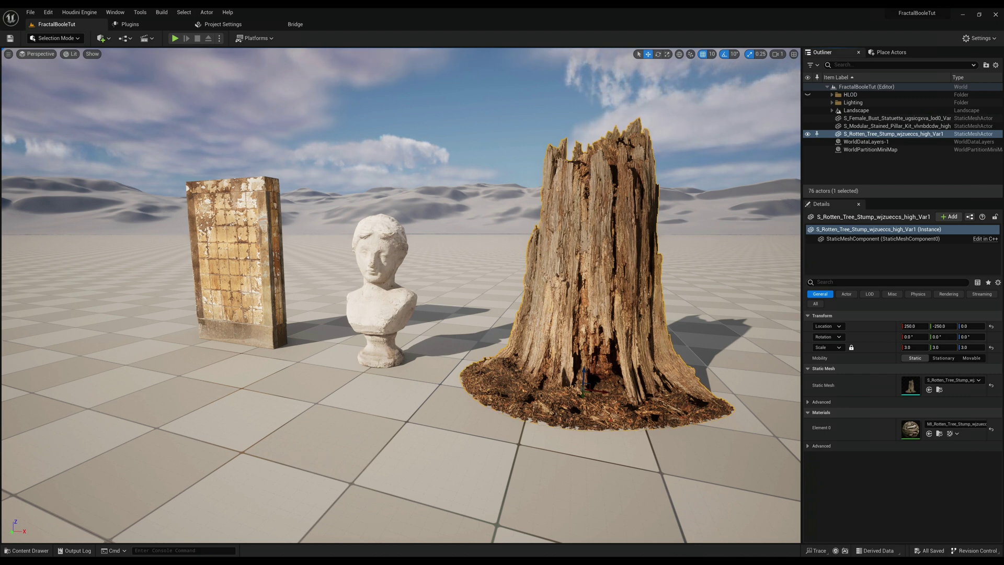
- Place BP_UberBulb from the MI_Fractals_Essence_V3 Blueprints folder into the level and reset its location to the world origin
key(ctrl+space)
click(162, 390)
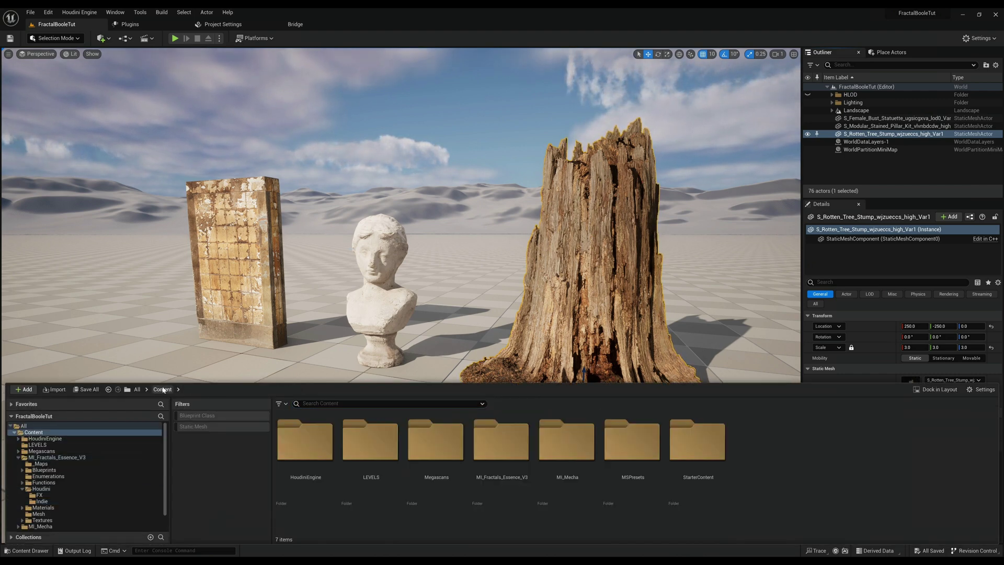
double_click(502, 437)
double_click(371, 439)
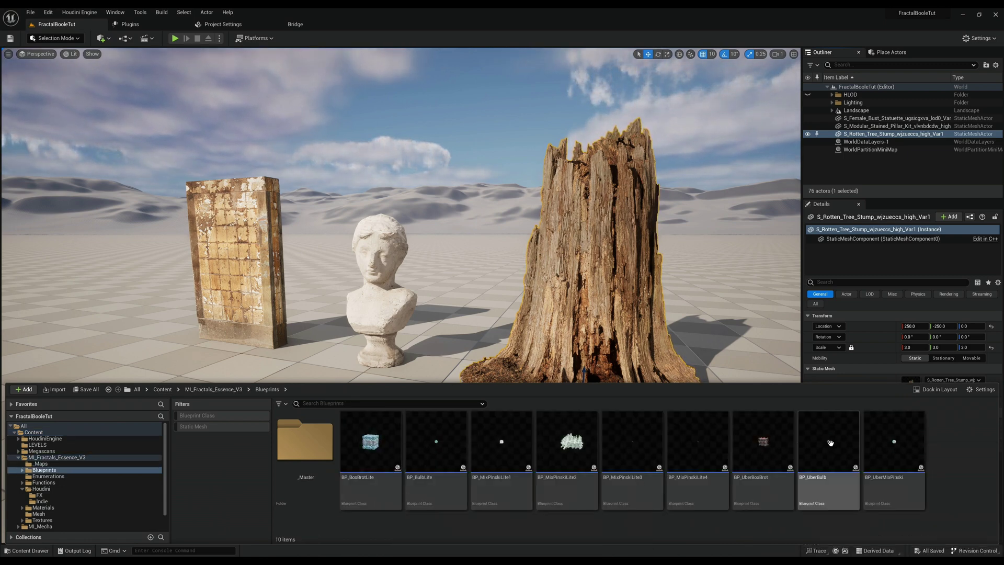
drag(828, 441, 307, 361)
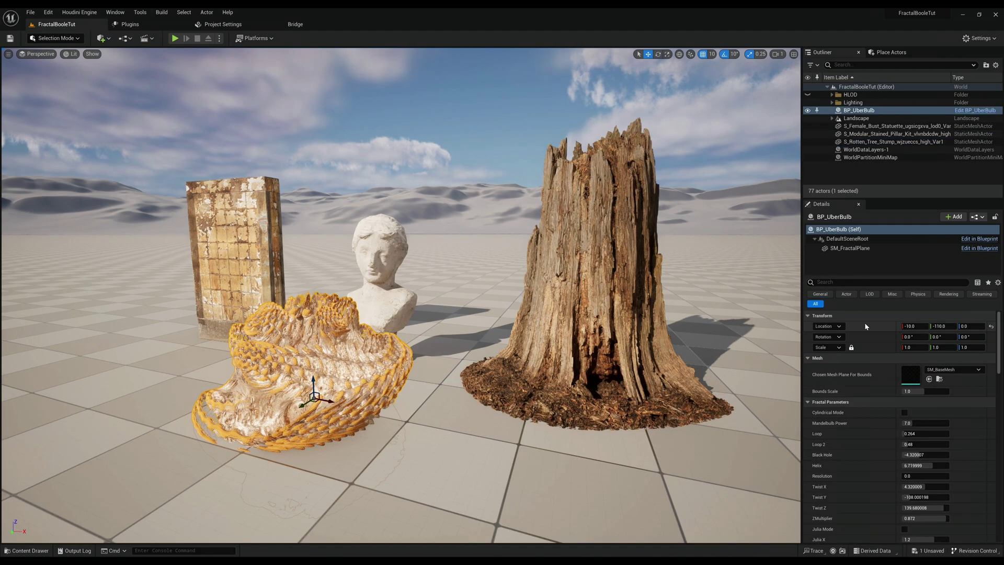
click(991, 326)
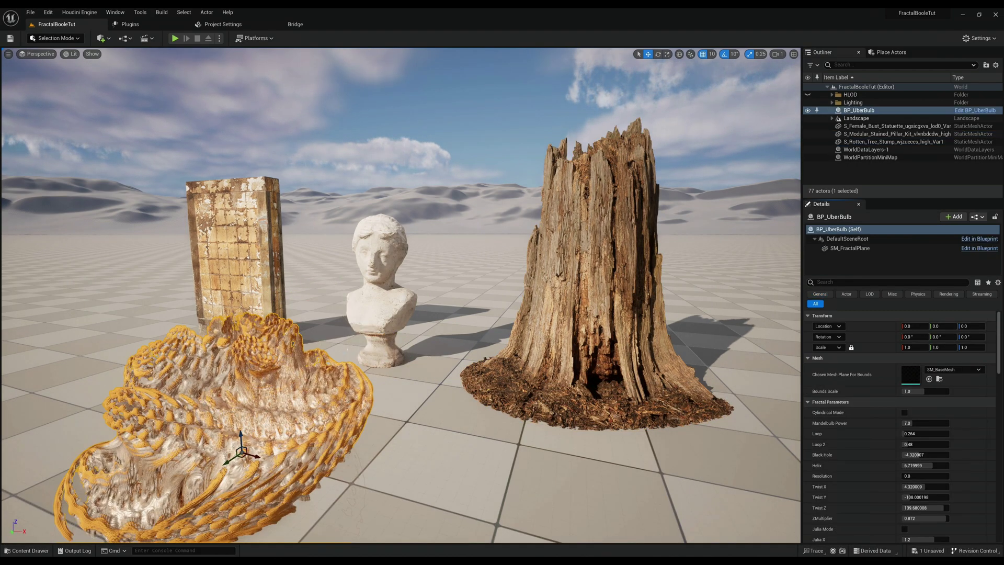
- Place the MI_UberBulb Houdini asset from the MI_Fractals_Essence_V3 Houdini/Indie folder into the level and reset its location to the origin
key(f)
scroll(330, 364, up, 6)
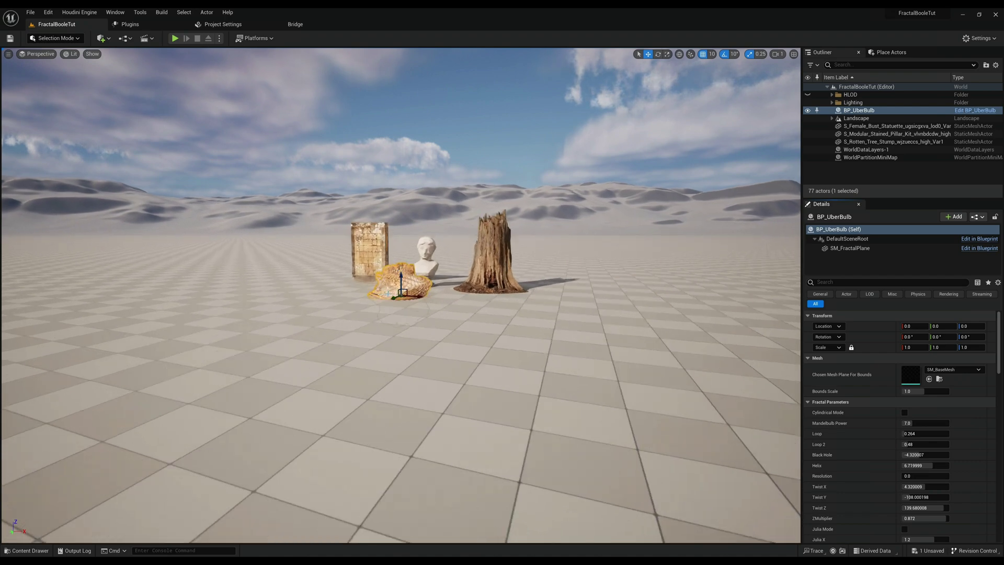
scroll(376, 387, up, 2)
key(ctrl+b)
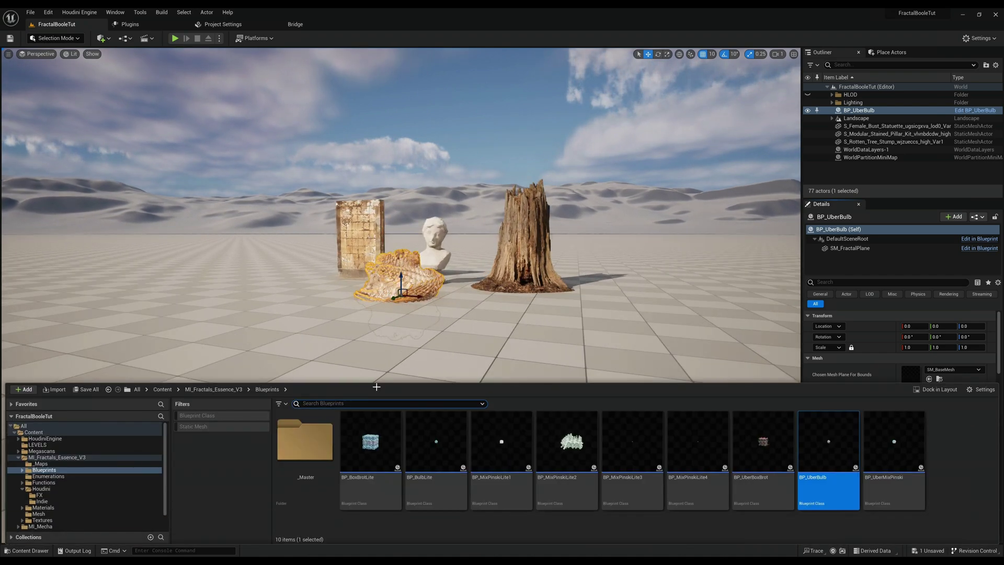
click(162, 389)
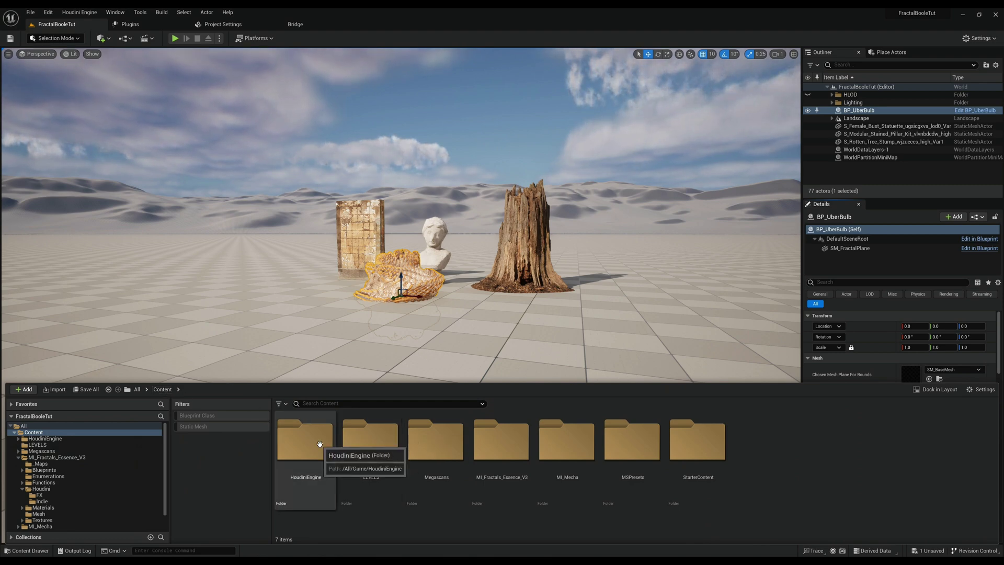
double_click(501, 445)
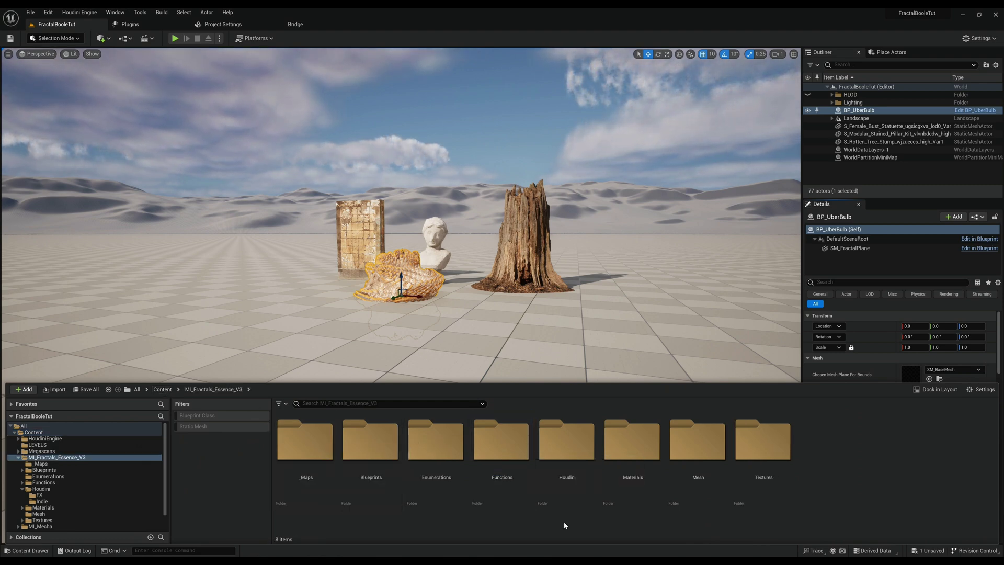
double_click(565, 440)
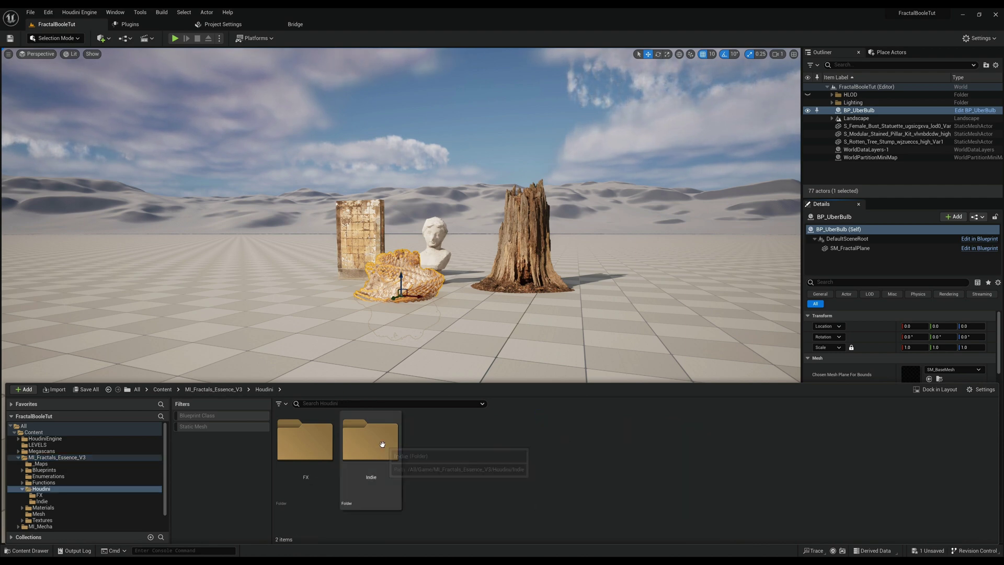
double_click(382, 444)
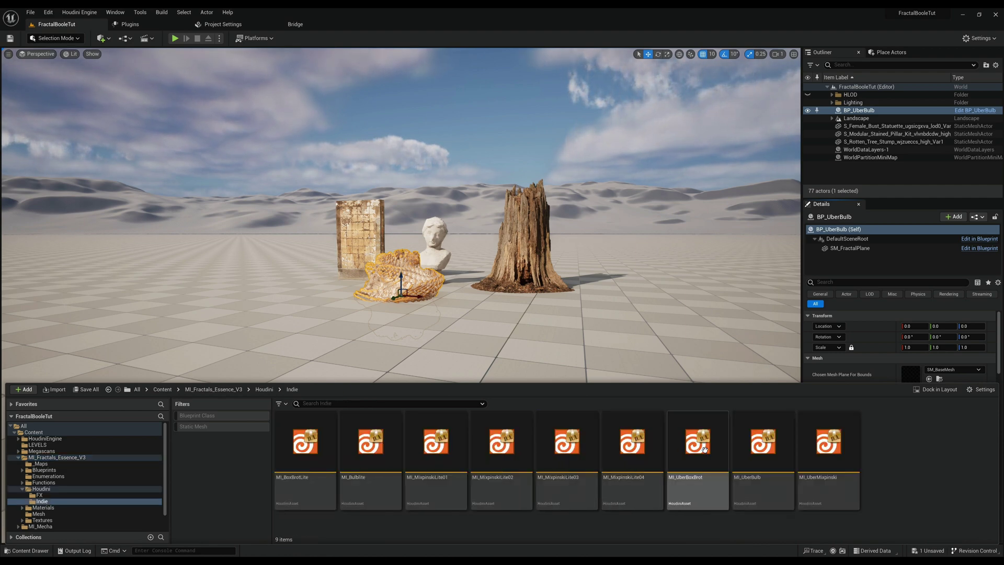
drag(767, 442, 429, 317)
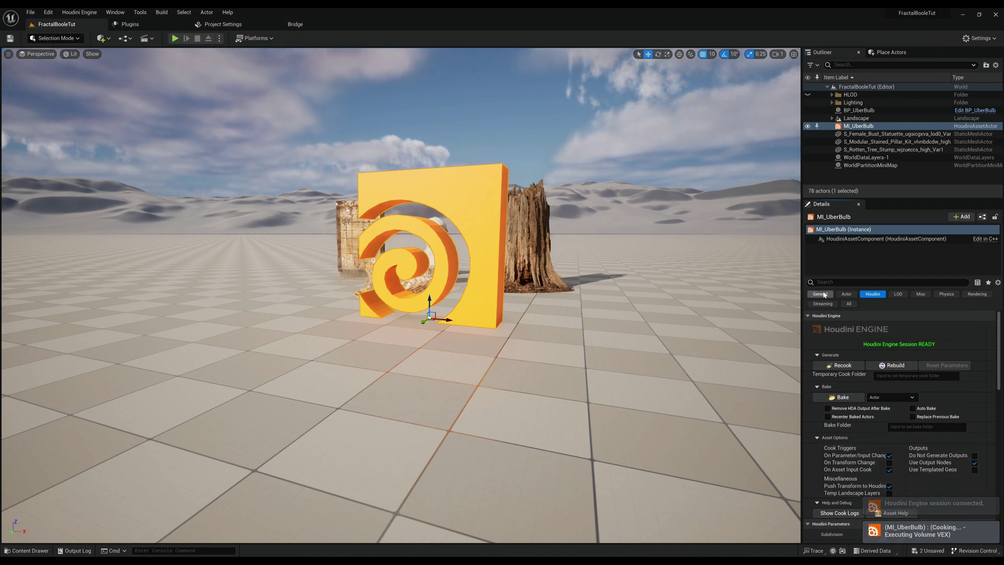
click(820, 294)
click(992, 328)
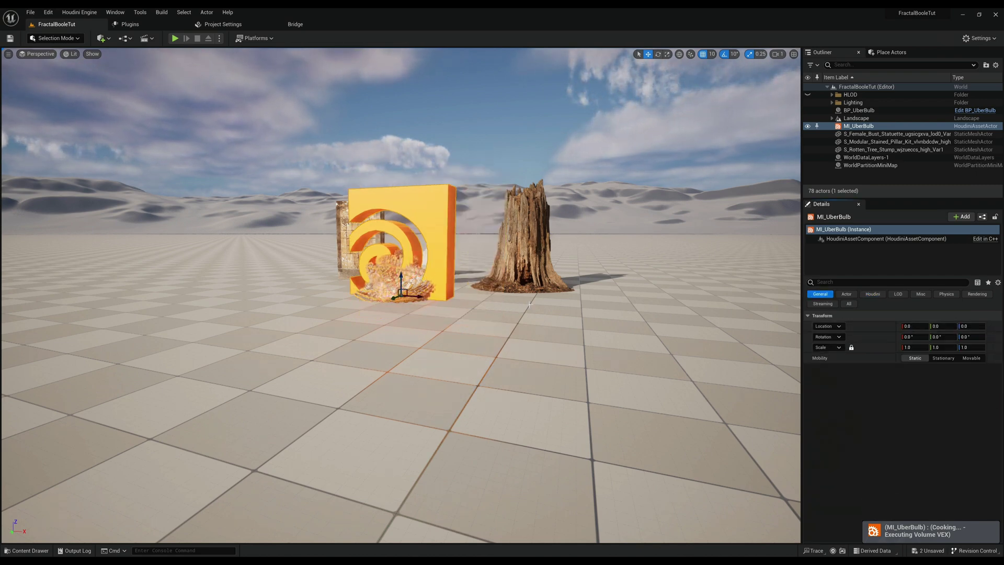
- Hide the MI_UberBulb Houdini asset and select the BP_UberBulb fractal
key(f)
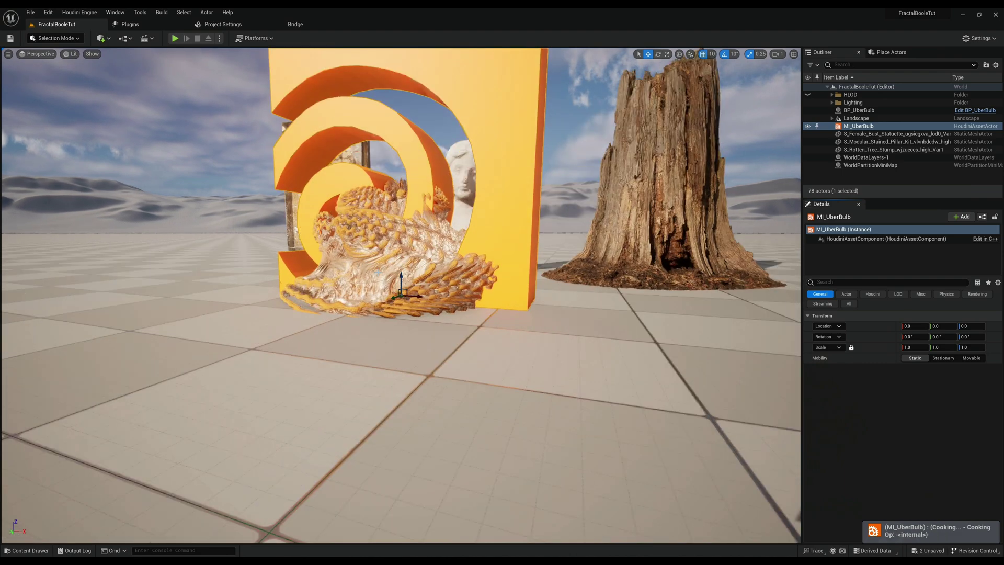
alt+drag(401, 295, 444, 335)
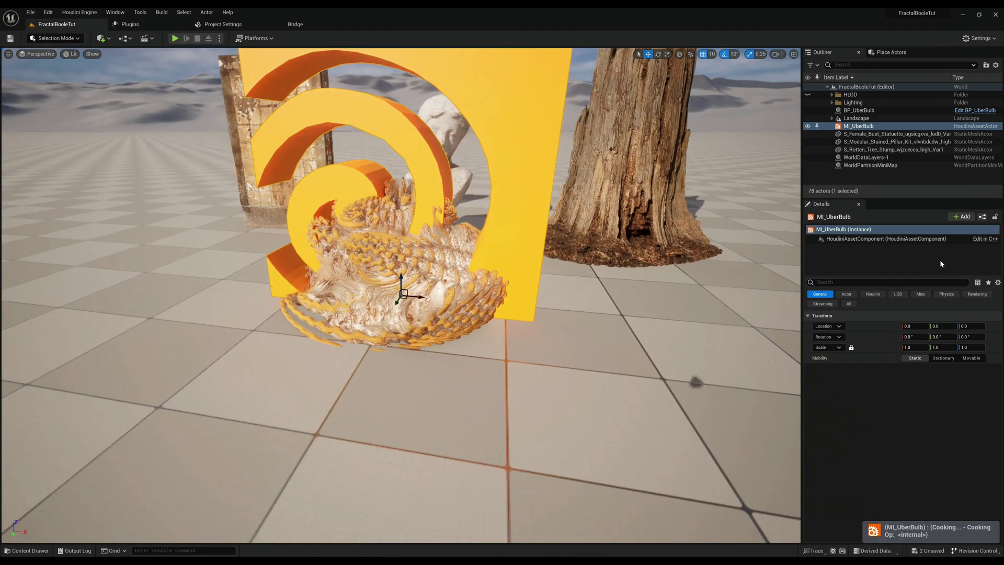
click(807, 126)
click(442, 291)
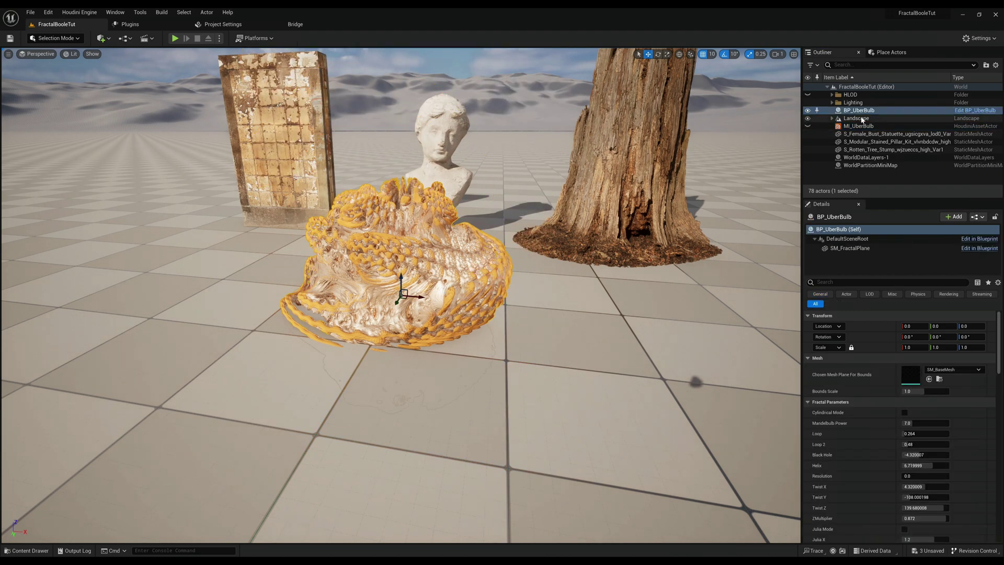
- Try a Mandelbulb Power of 7.64 and a higher Loop value on BP_UberBulb, and reset both parameters to their defaults
mouse_move(996, 355)
mouse_down()
mouse_move(996, 374)
mouse_move(997, 364)
mouse_up()
drag(918, 378, 954, 393)
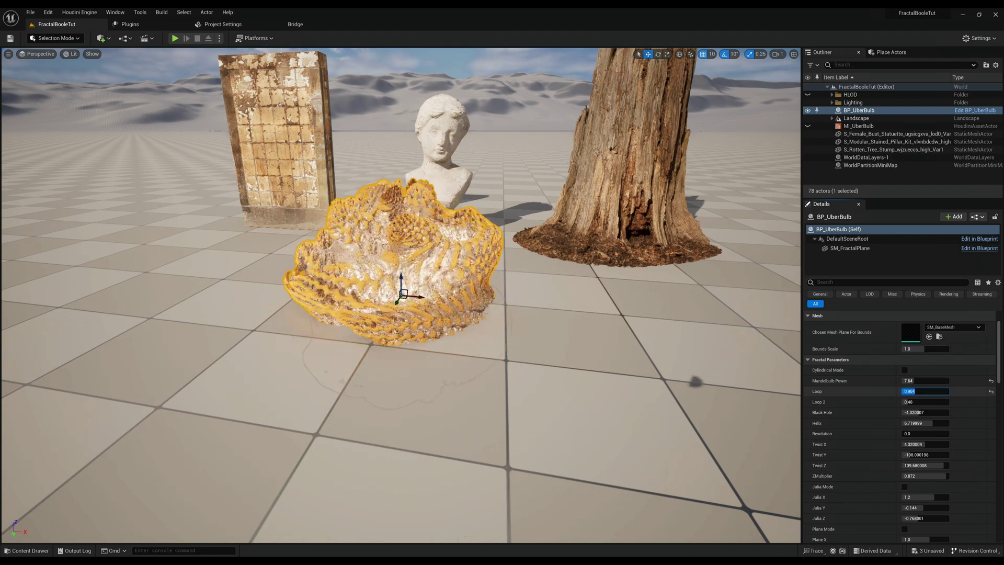
click(991, 381)
click(992, 392)
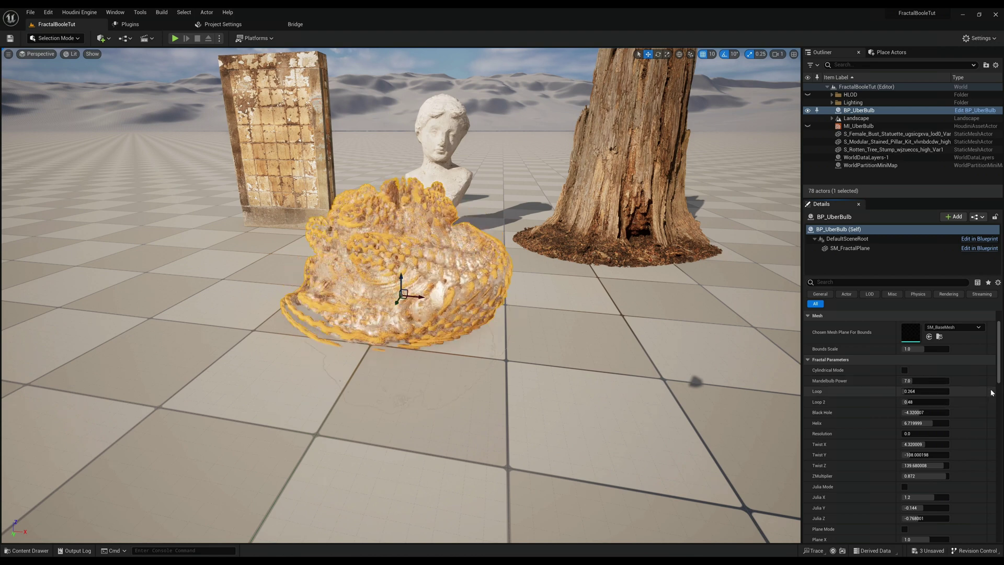
scroll(1000, 372, up, 2)
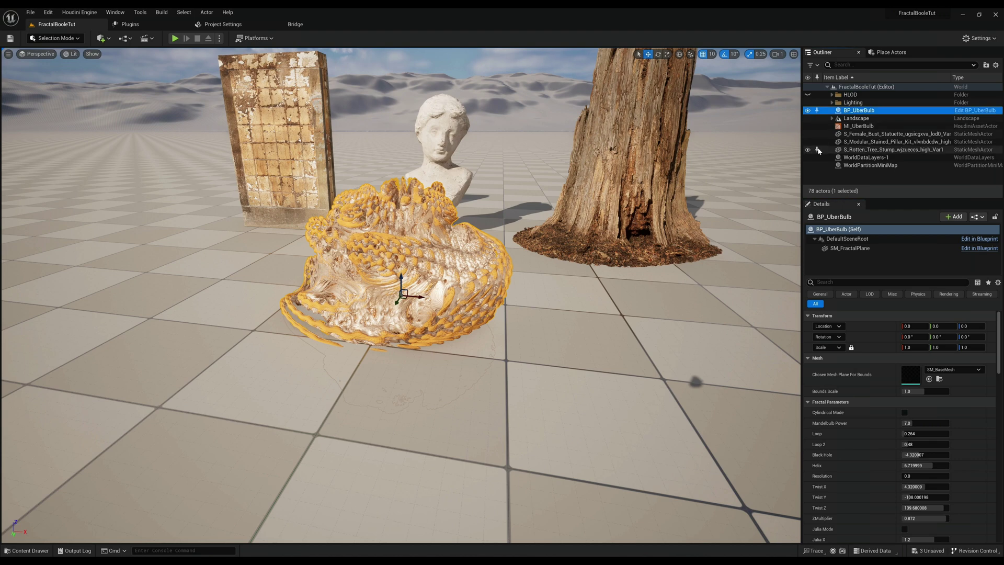
- Add a cube to the level at the fractal and parent it to MI_UberBulb
click(857, 126)
click(891, 52)
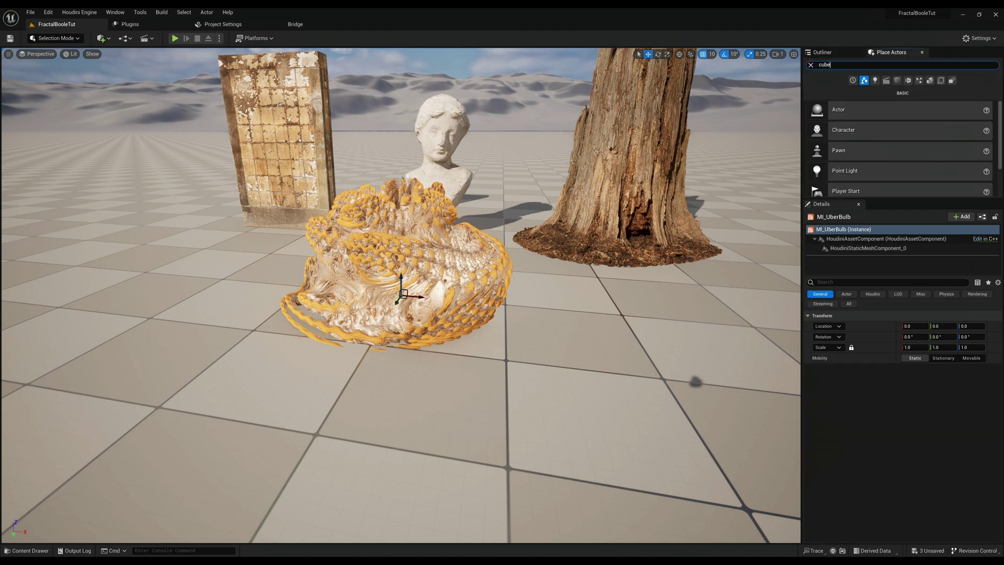
drag(860, 81, 393, 278)
click(822, 52)
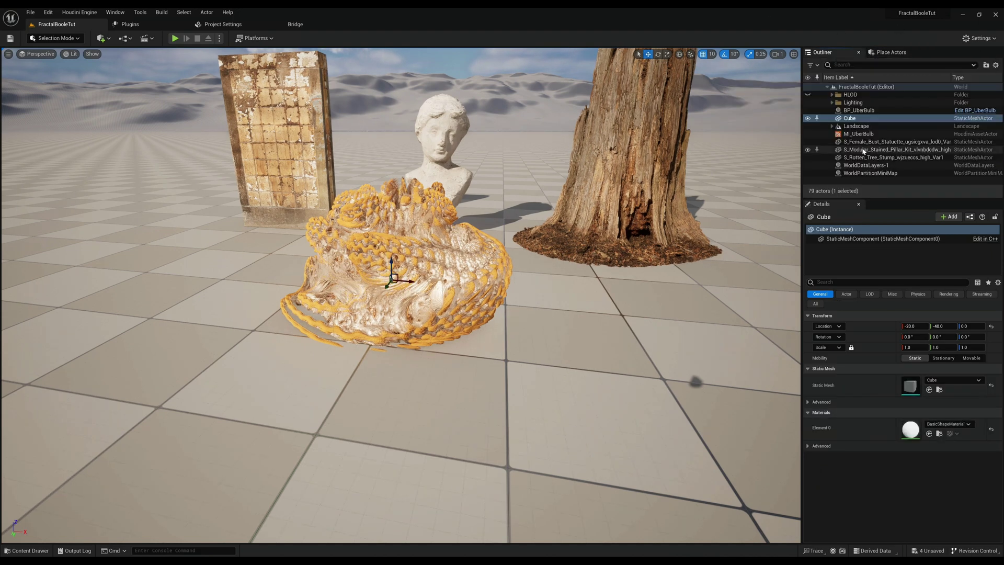
drag(845, 134, 836, 135)
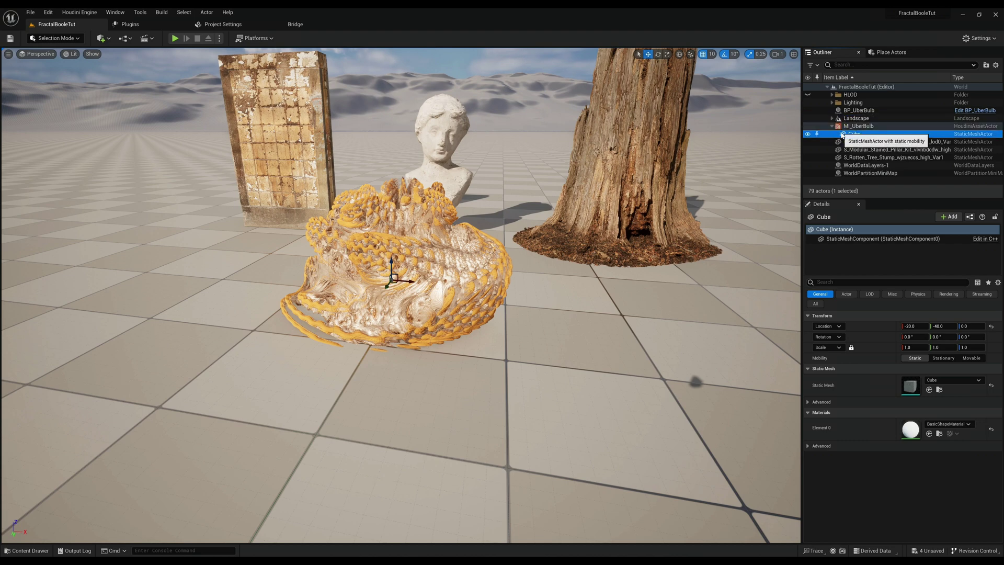
- Reset the cube's location to the origin and set its uniform scale to 2.5
click(991, 326)
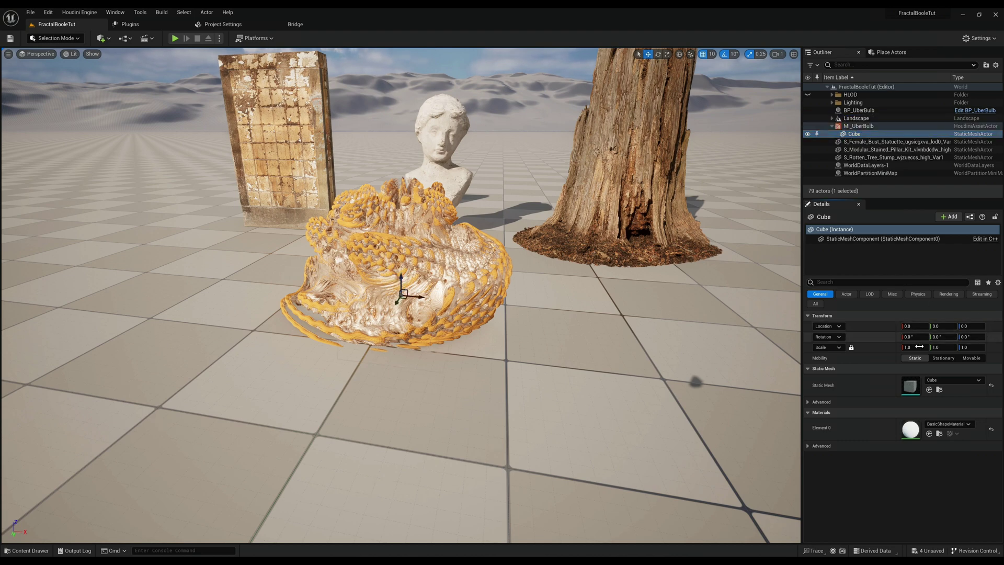
text(2)
key(Return)
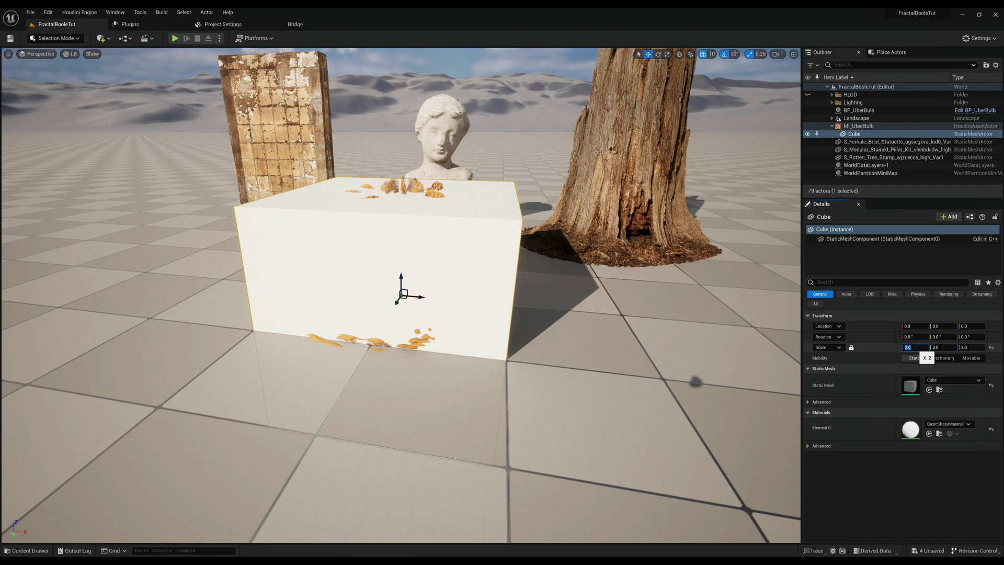
key(Return)
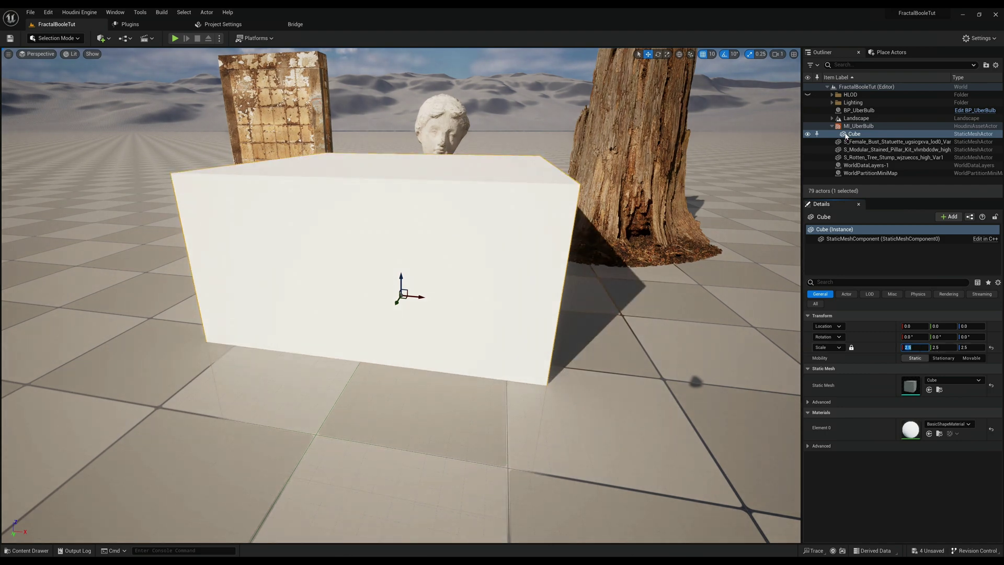
- Assign the Cube as the world outliner input object of the MI_UberBulb Houdini asset
click(838, 127)
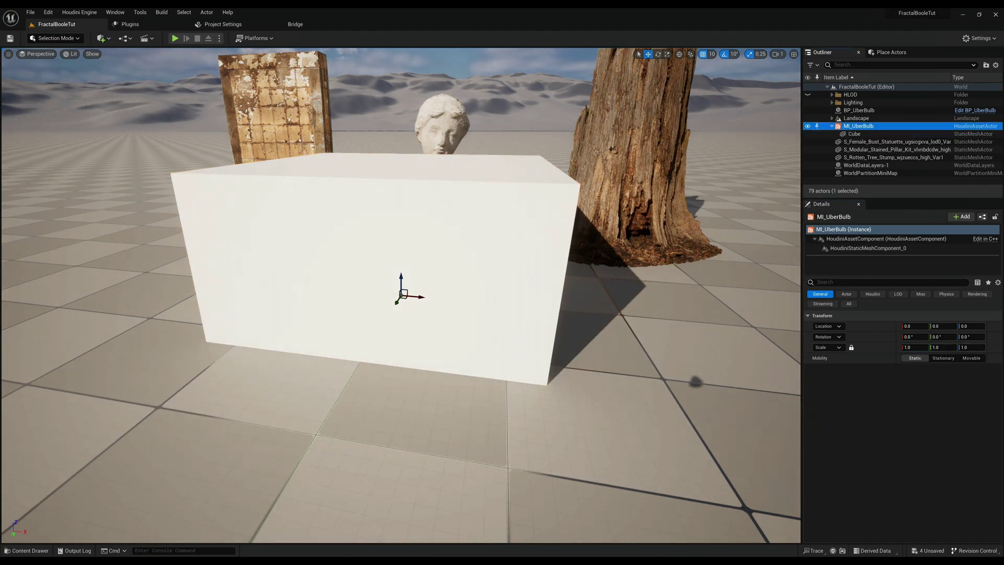
click(872, 294)
scroll(962, 437, down, 15)
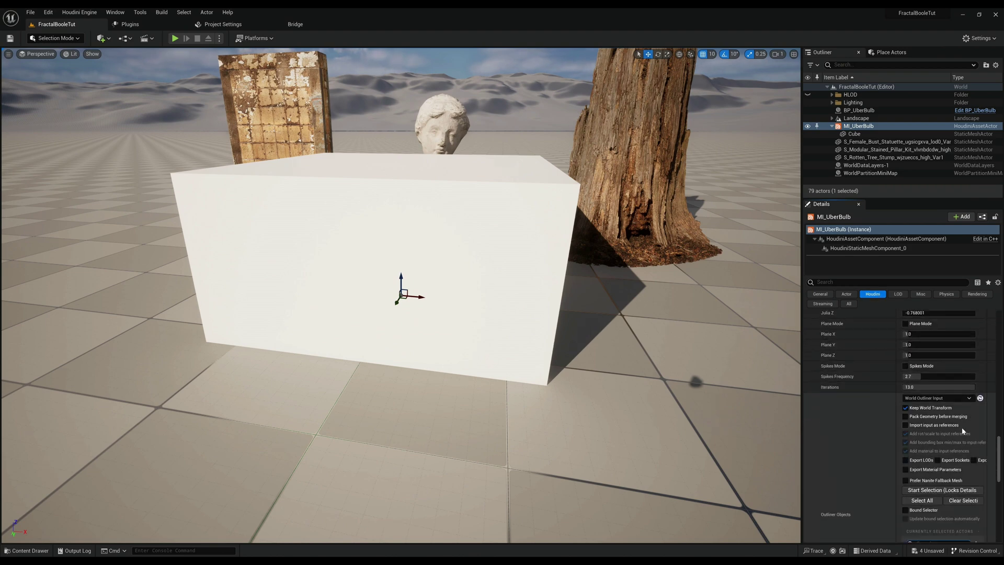
scroll(962, 430, down, 3)
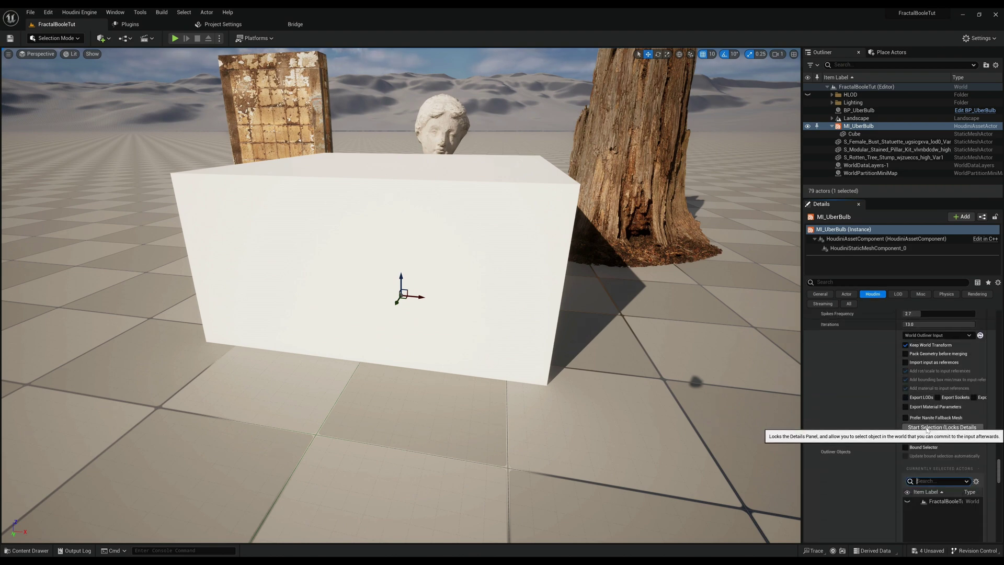
click(927, 427)
click(856, 134)
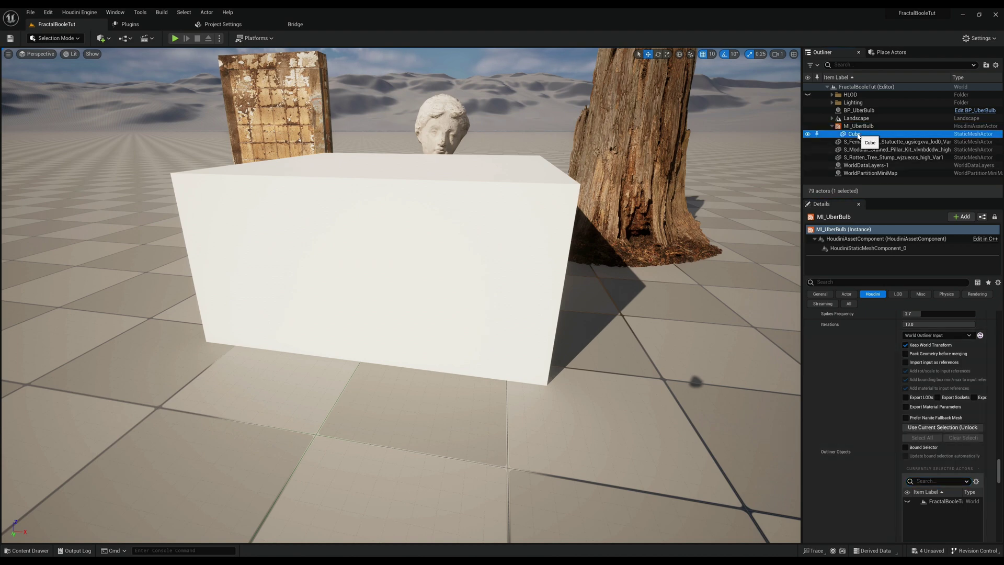
click(930, 428)
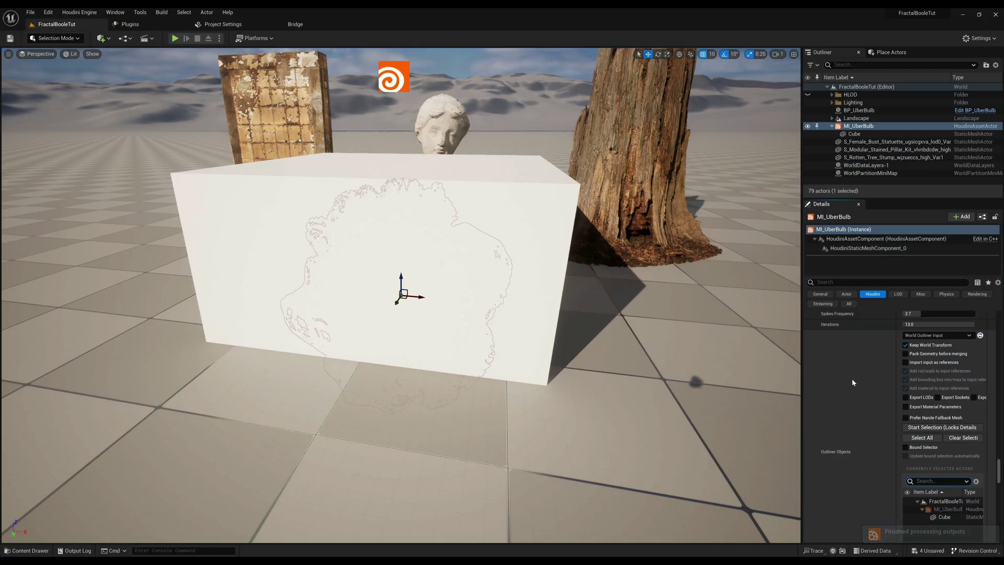
- Bake the MI_UberBulb Houdini asset to an actor
scroll(872, 417, up, 15)
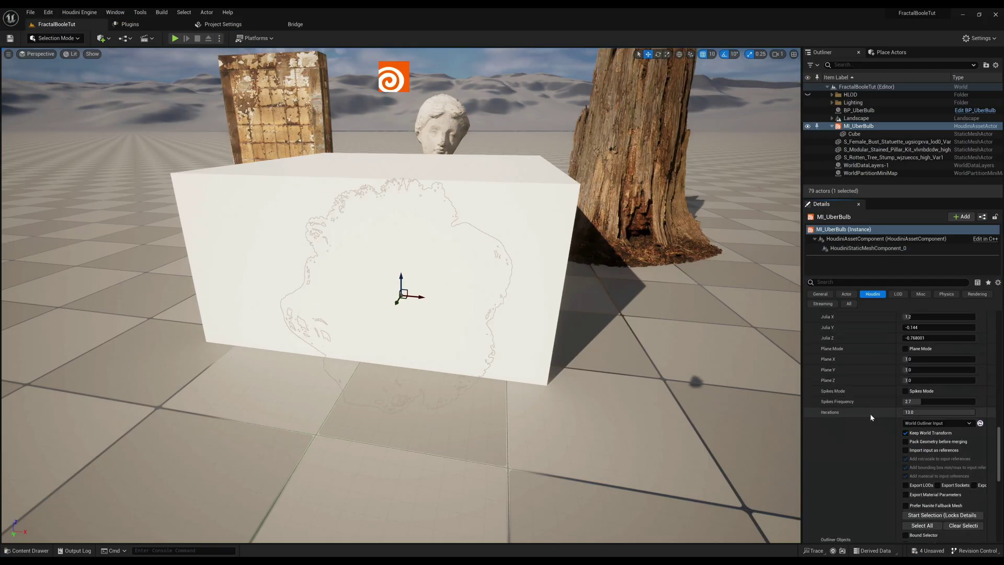
scroll(871, 416, up, 3)
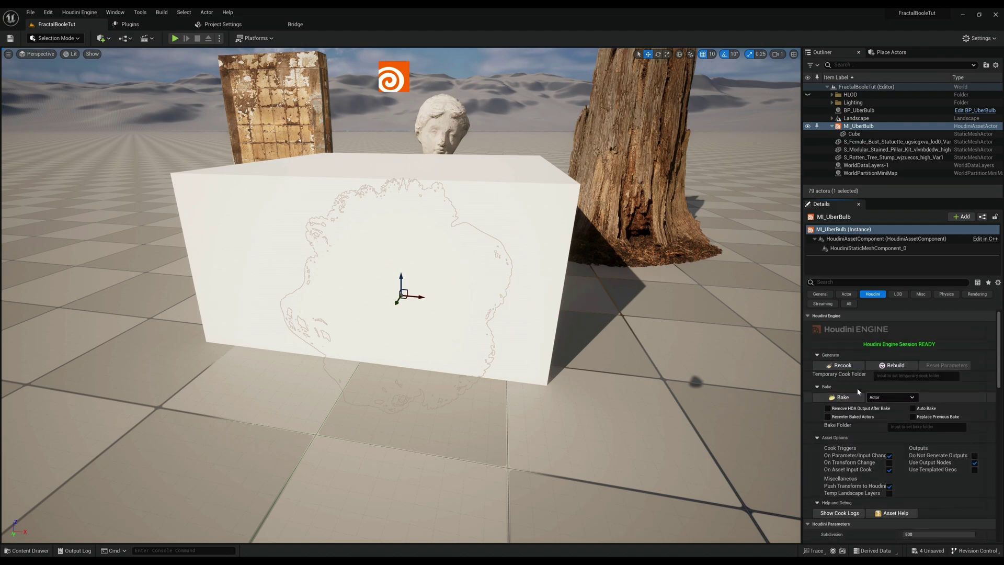
click(852, 399)
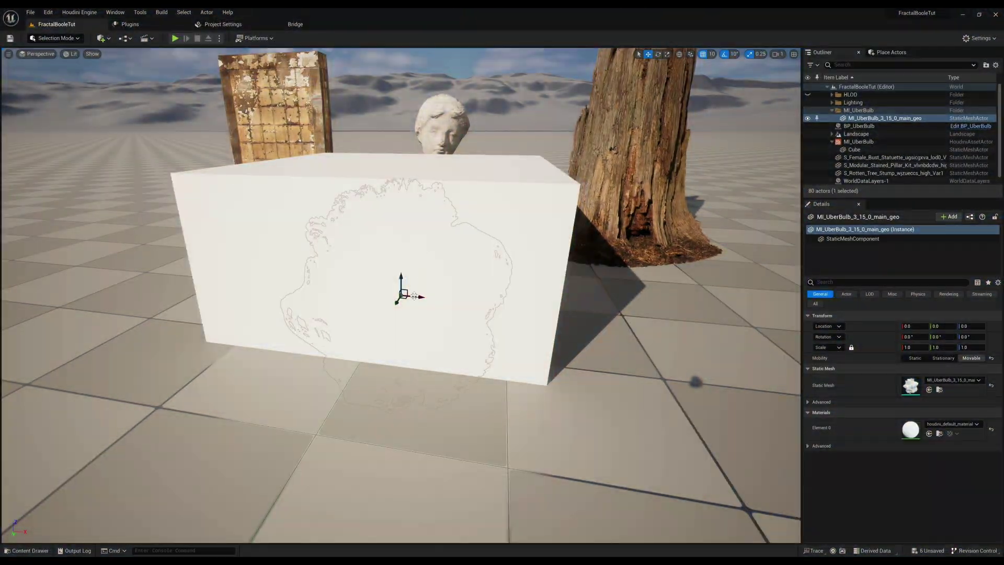
- Move the baked MI_UberBulb mesh out of the cube to X 220, Z 80
drag(414, 295, 688, 326)
drag(650, 299, 675, 208)
scroll(675, 207, down, 4)
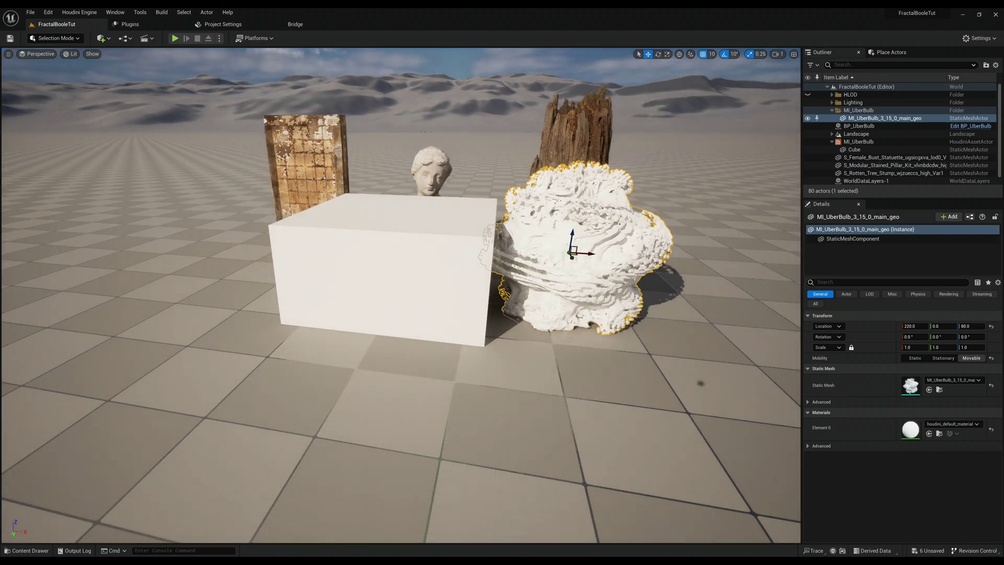
- Delete the MI_UberBulb Houdini asset, its input cube and the BP_UberBulb fractal from the level
click(858, 142)
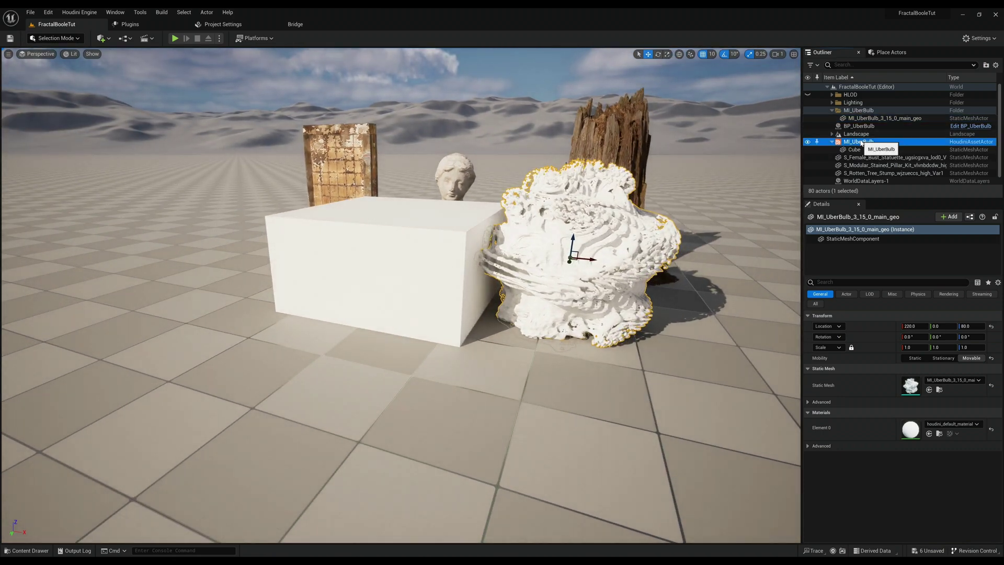
key(Delete)
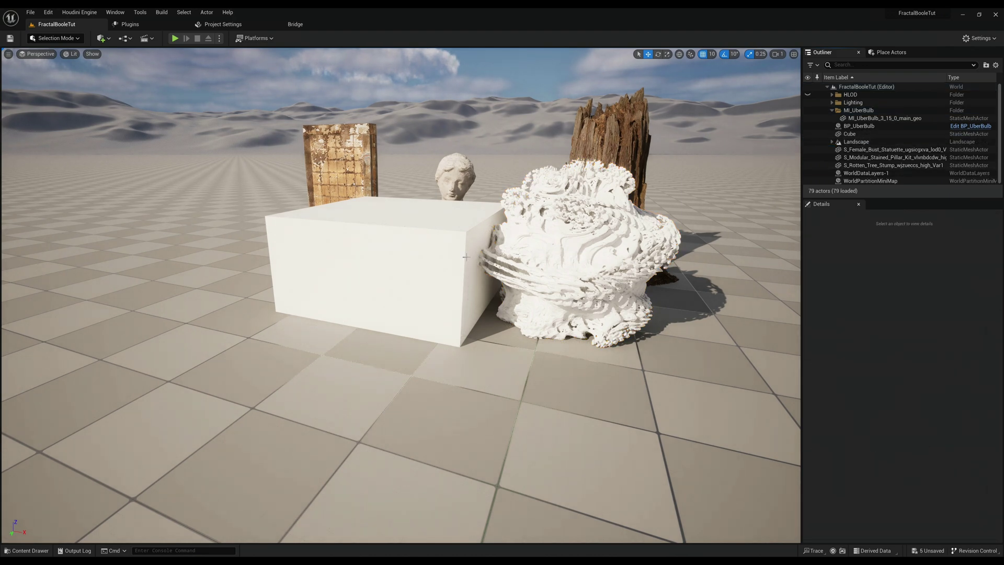
click(389, 238)
key(Delete)
click(583, 231)
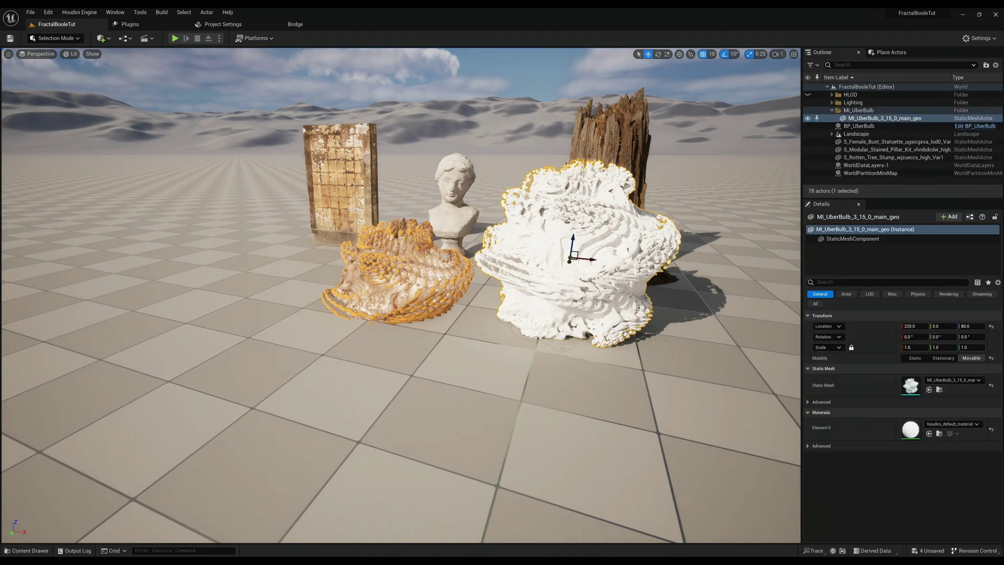
click(436, 263)
key(Delete)
- Shift the baked MI_UberBulb mesh along X to 240
click(542, 255)
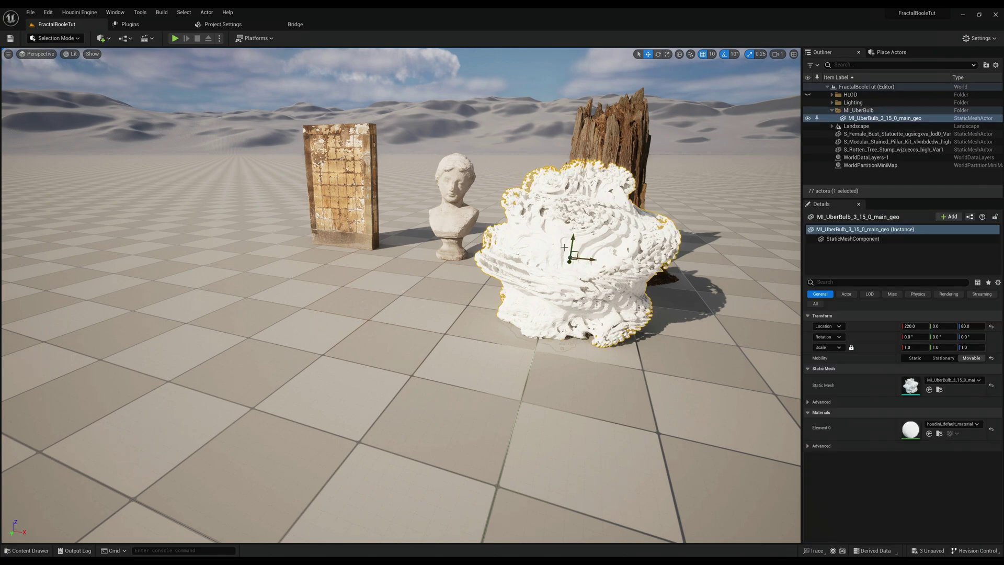
right_drag(569, 256, 584, 241)
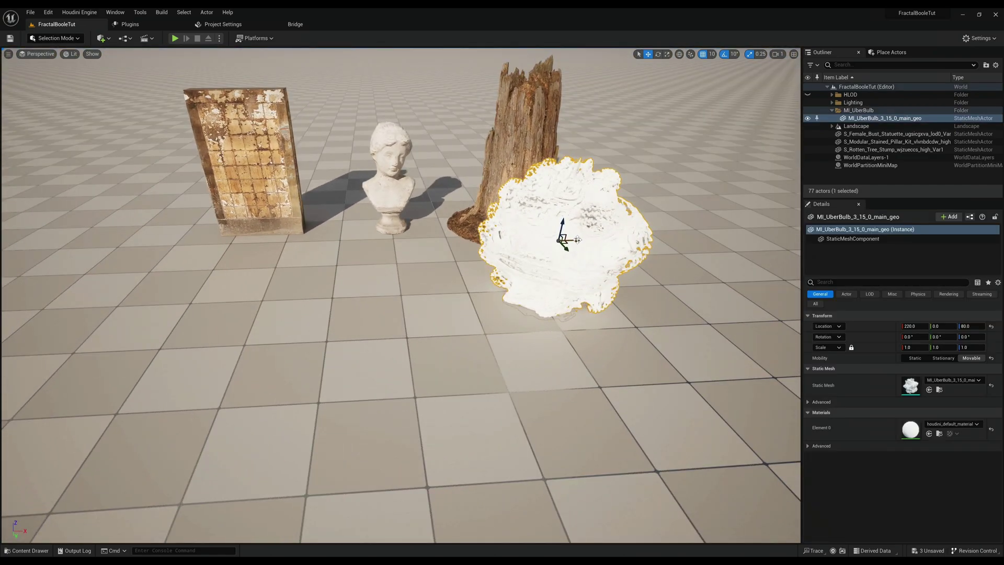
drag(577, 239, 568, 264)
- Place BP_UberMenger from the MI_Mecha Blueprints folder in the level and reset its location to the origin
key(ctrl+space)
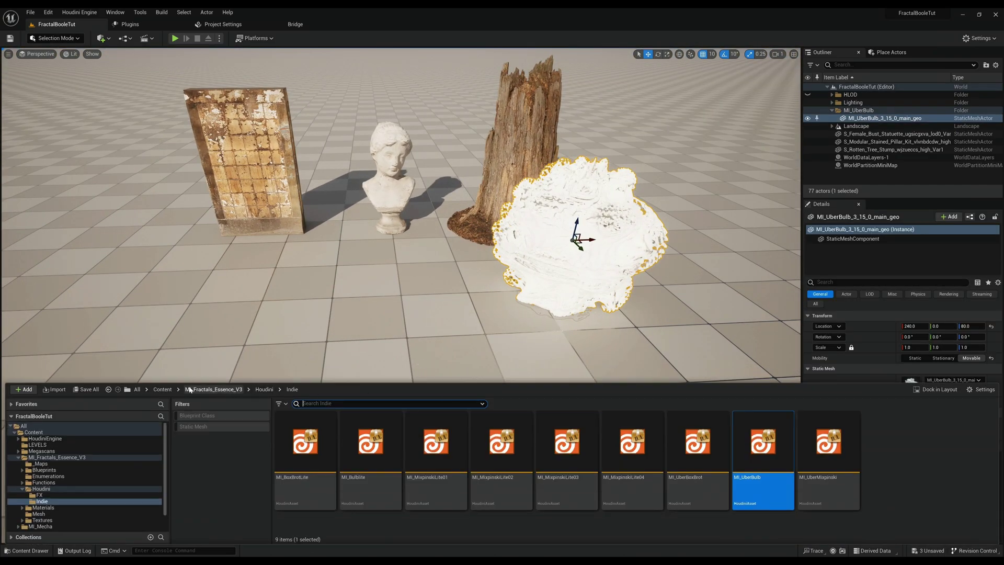
click(162, 390)
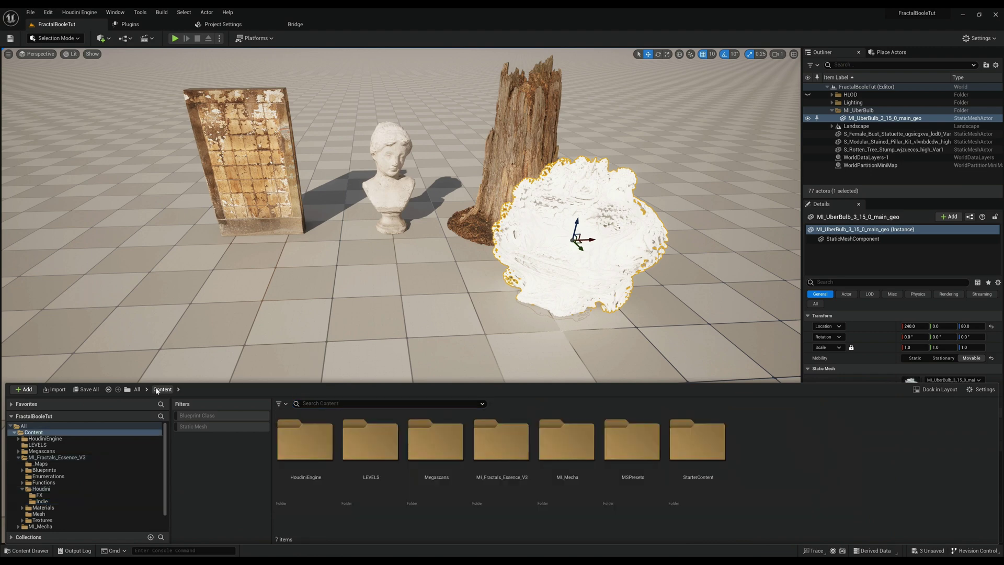
double_click(567, 442)
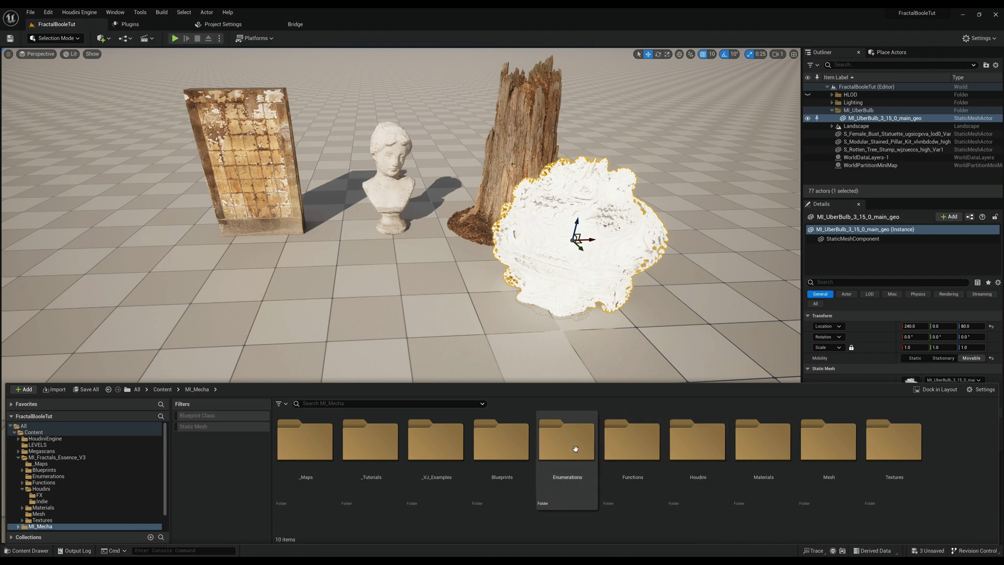
double_click(499, 443)
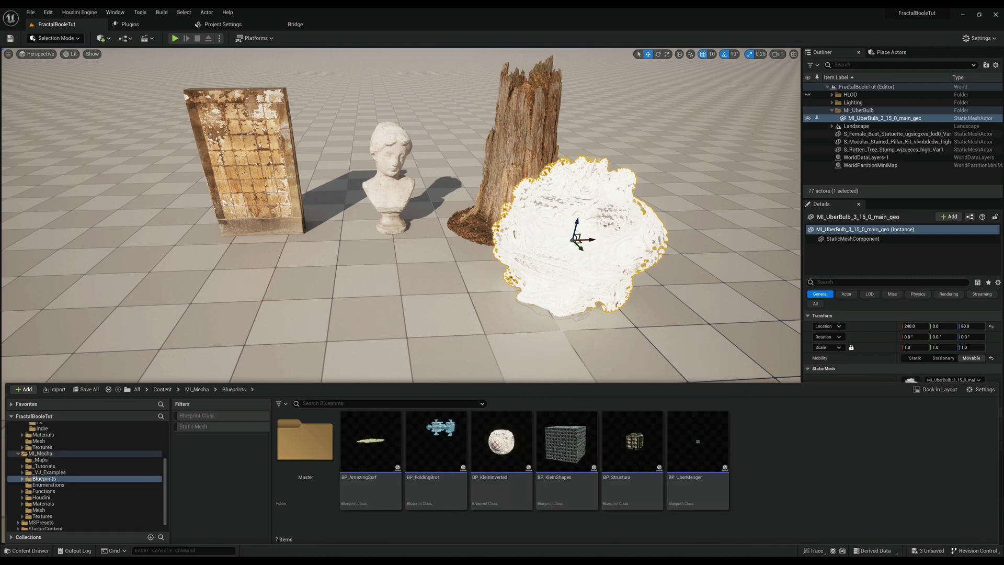
drag(698, 442, 376, 289)
click(991, 326)
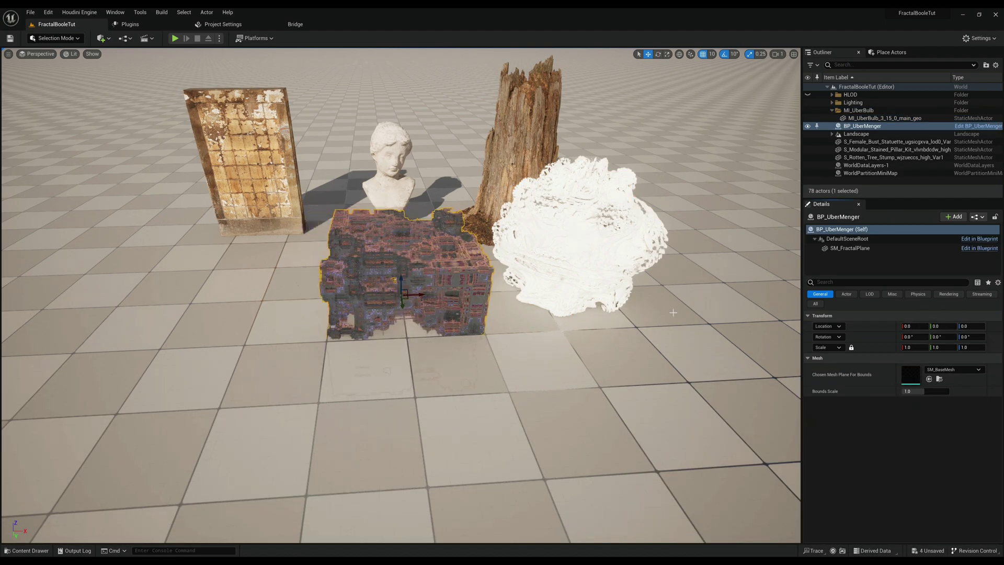
- Place the UberMengerB Houdini asset from the MI_Mecha/Houdini/INDIE folder in the level beside the Menger fractal
key(ctrl+space)
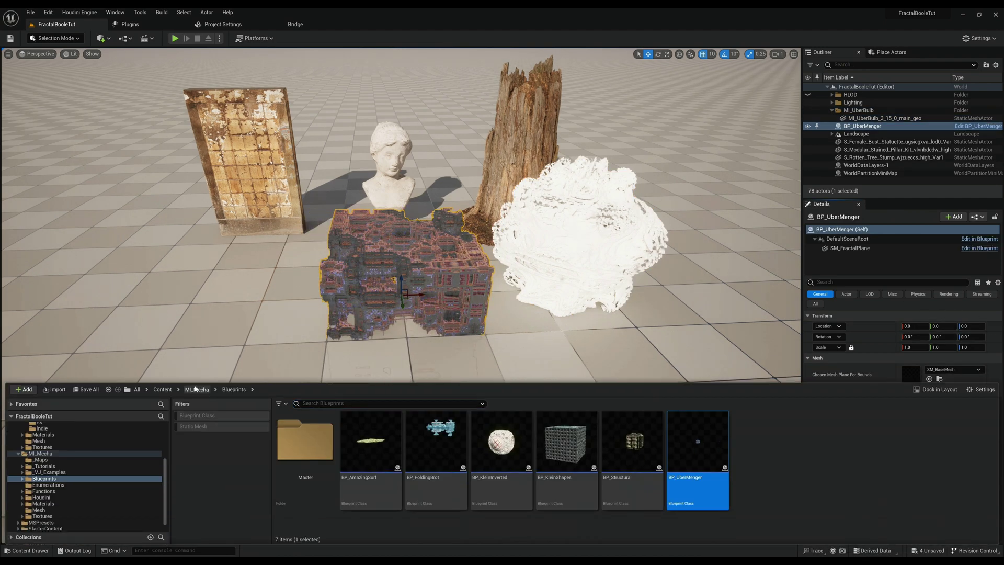
click(196, 389)
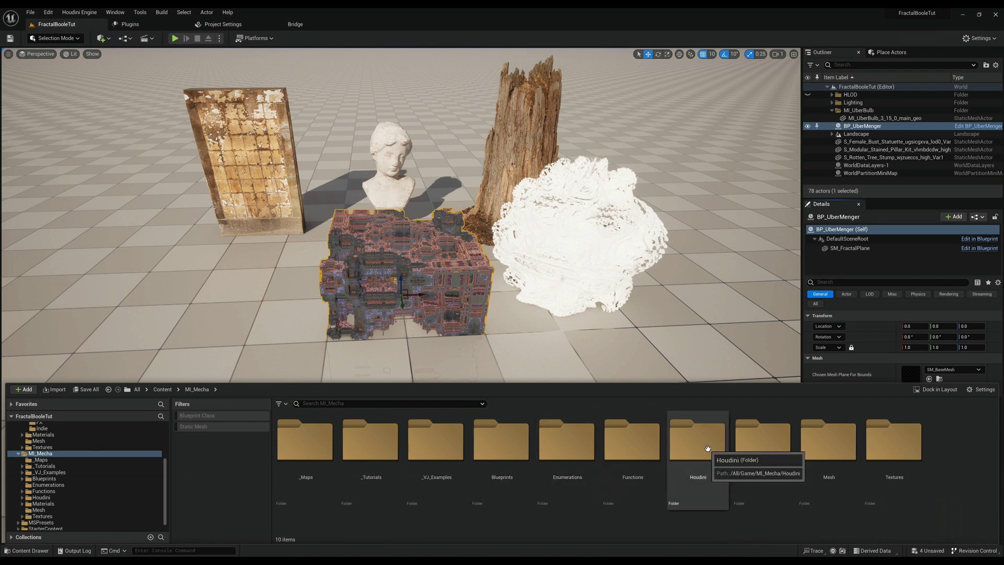
double_click(708, 448)
double_click(399, 437)
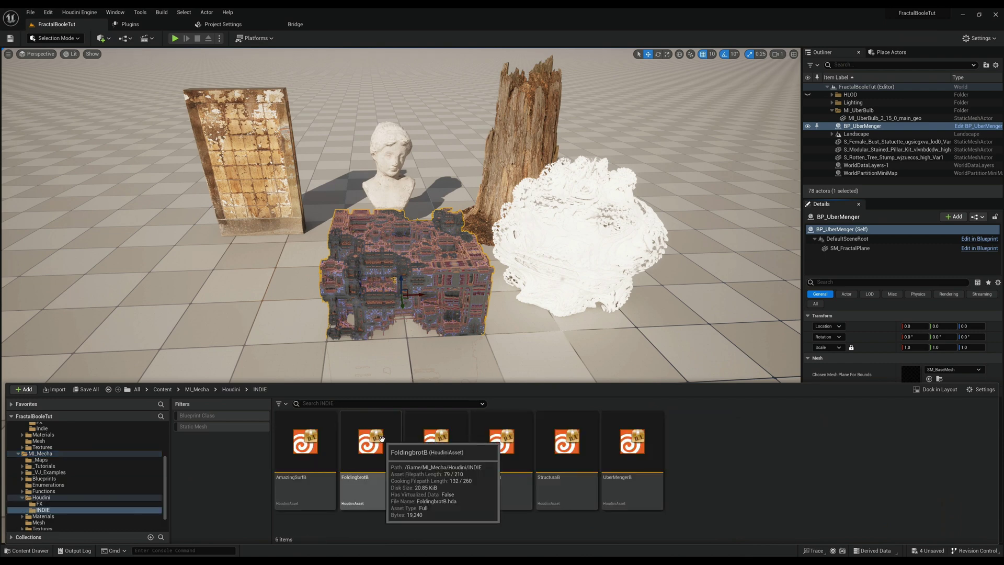
drag(638, 448, 222, 274)
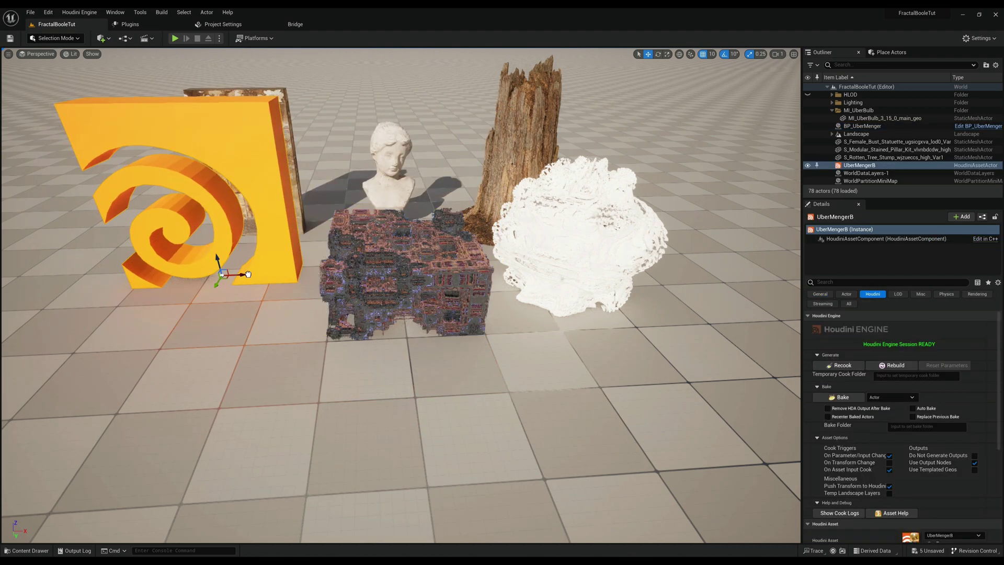
- Try a Menger Scale of about 2.01 and a Smoothing of about 0.19 on BP_UberMenger
click(463, 258)
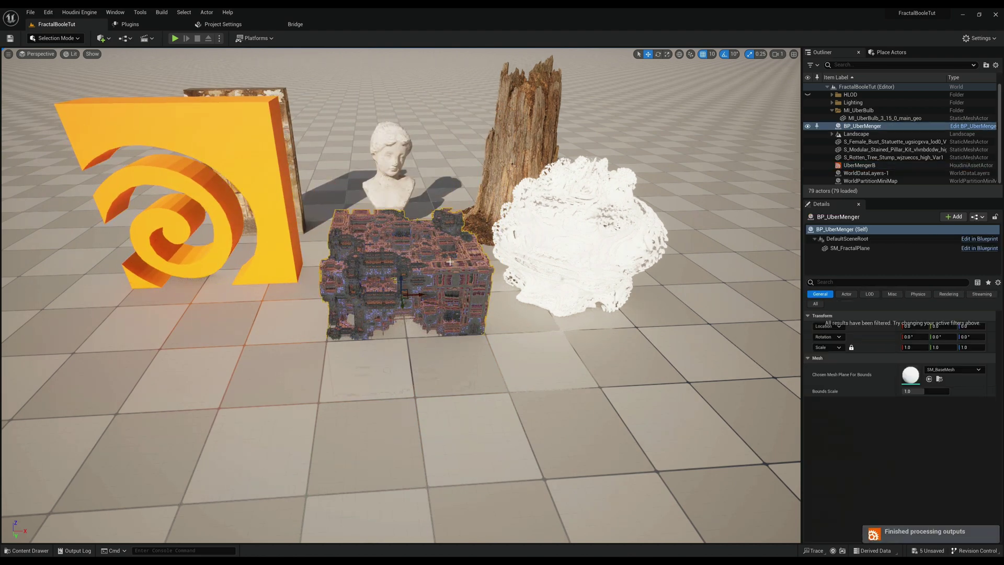
click(817, 304)
drag(1000, 350, 1000, 358)
click(912, 376)
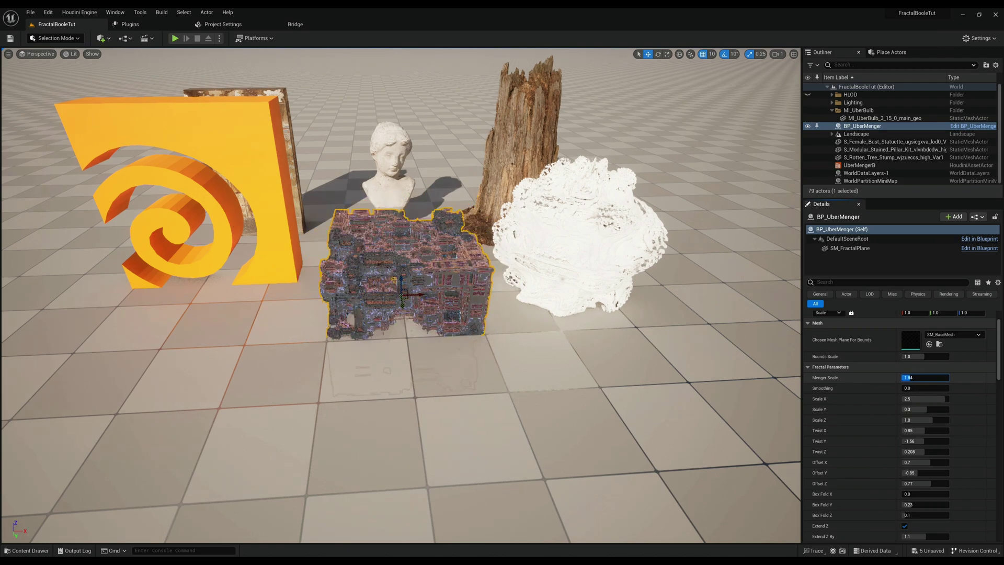
drag(912, 377, 917, 388)
- Try changed Twist X, Y and Z values on BP_UberMenger and reset all three to their defaults
scroll(971, 472, down, 4)
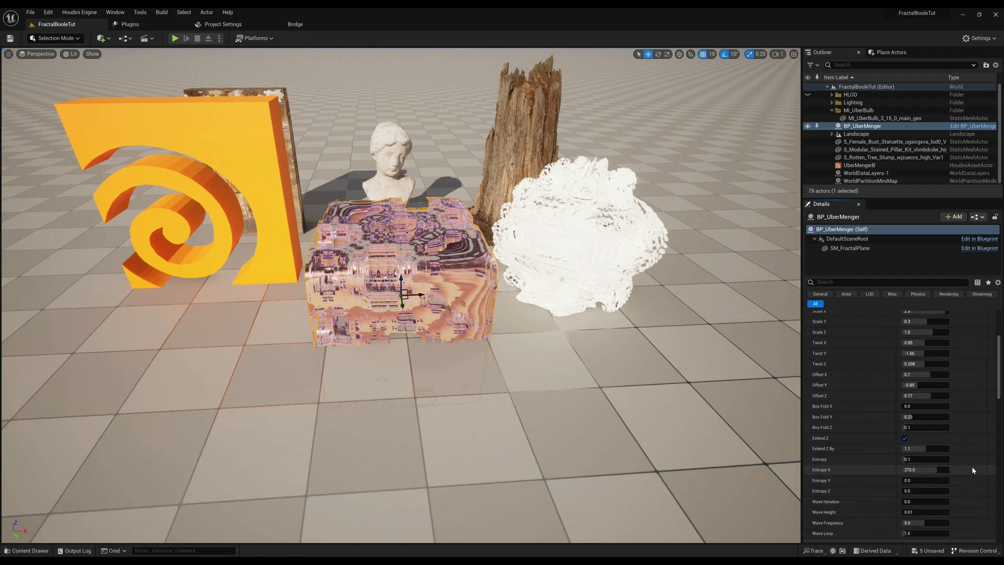
drag(920, 343, 939, 364)
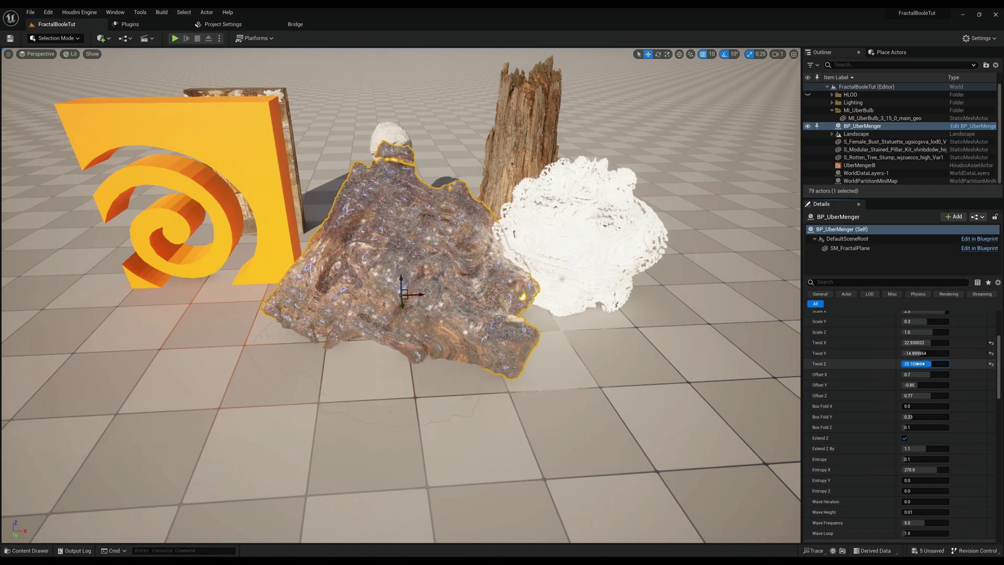
click(991, 363)
click(991, 353)
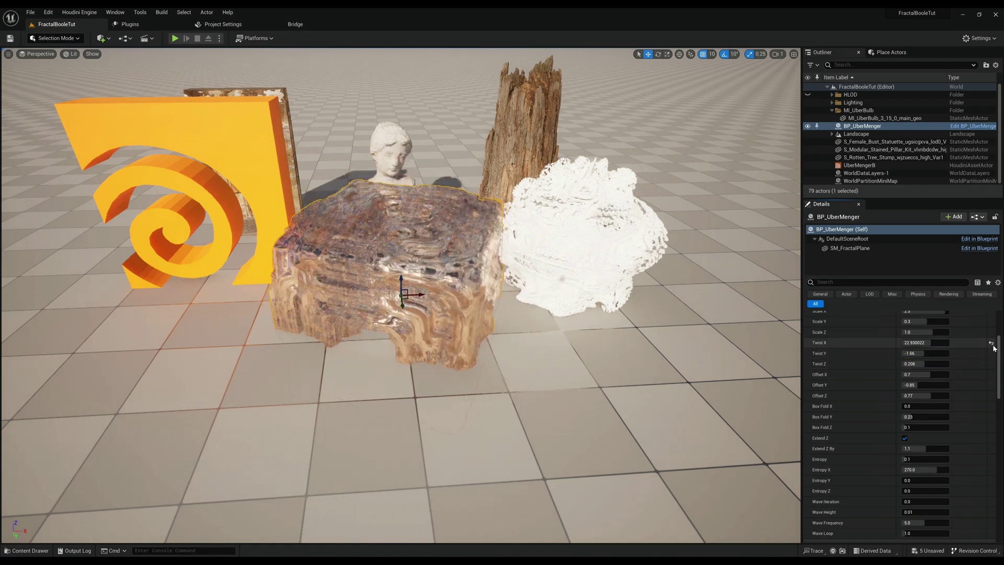
click(991, 343)
- Reset BP_UberMenger's Menger Scale and Smoothing to their defaults
scroll(1000, 320, up, 5)
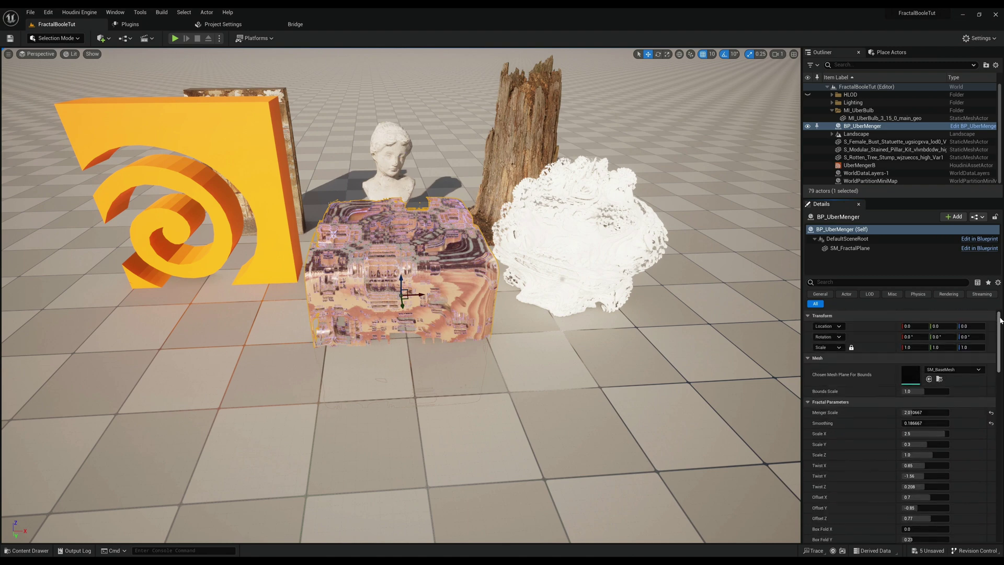
click(991, 413)
click(991, 423)
- Reset the UberMengerB Houdini asset's location to the origin
click(856, 165)
click(820, 293)
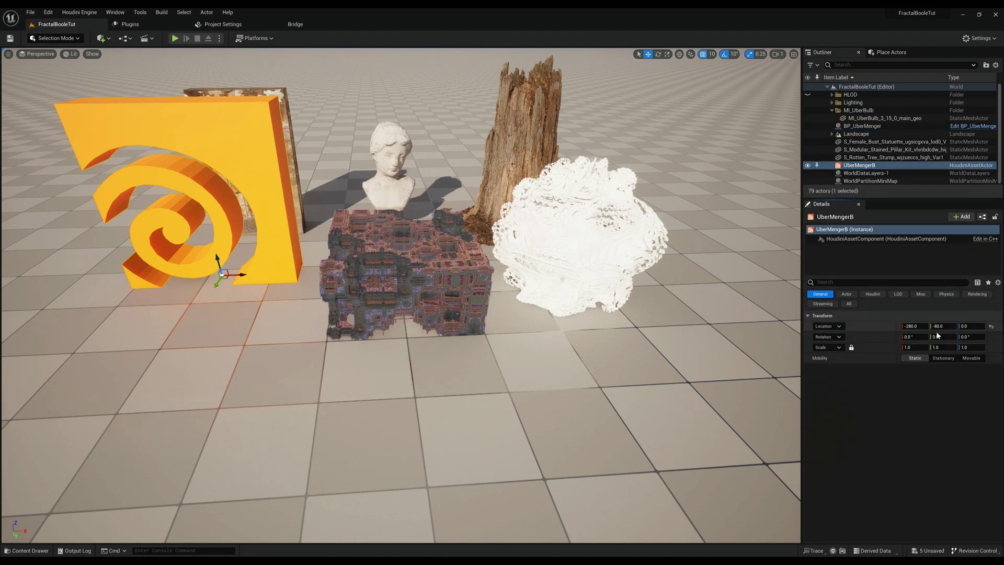
click(991, 326)
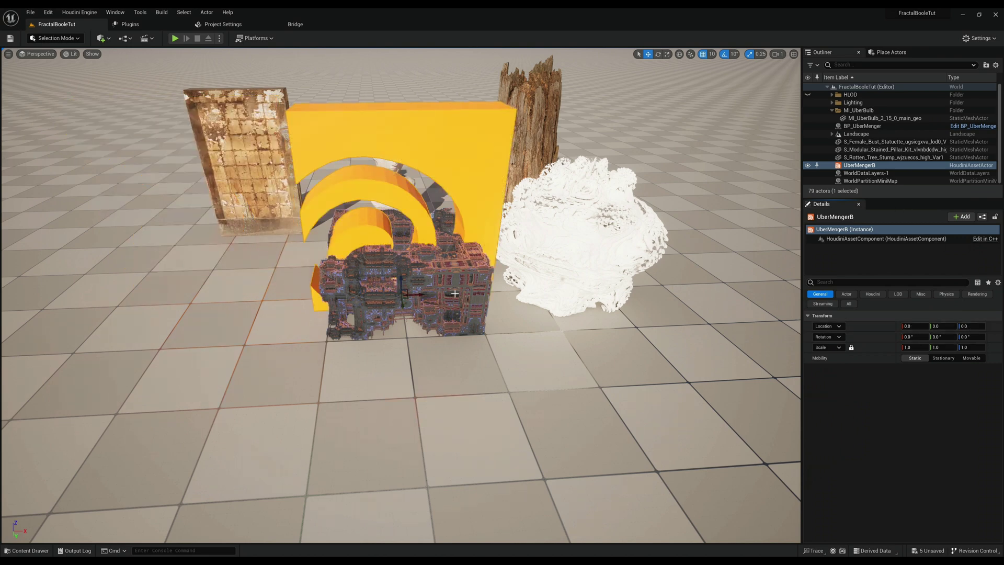
- Add a cube to the level near the Menger fractal and parent it to UberMengerB
click(468, 303)
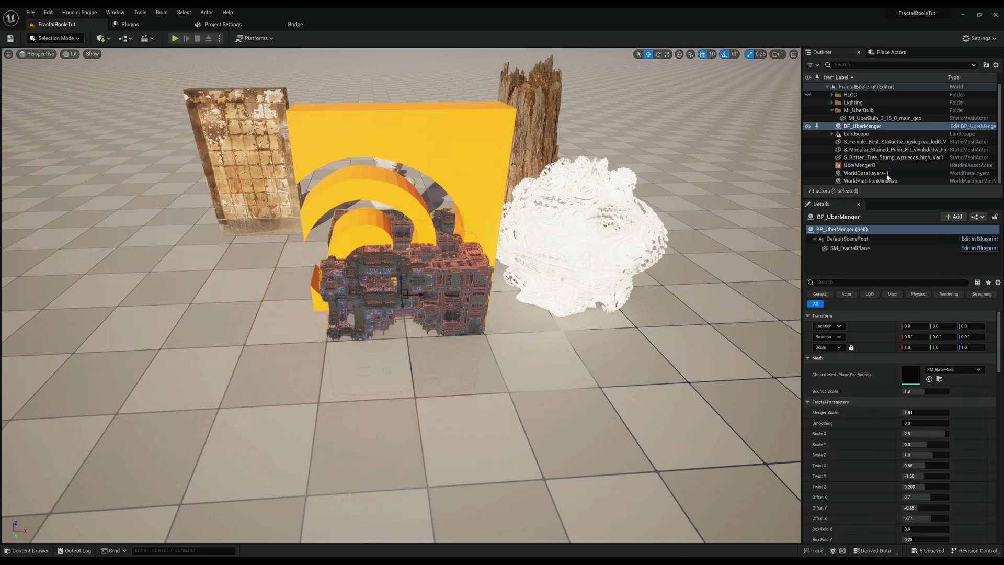
click(843, 166)
click(891, 52)
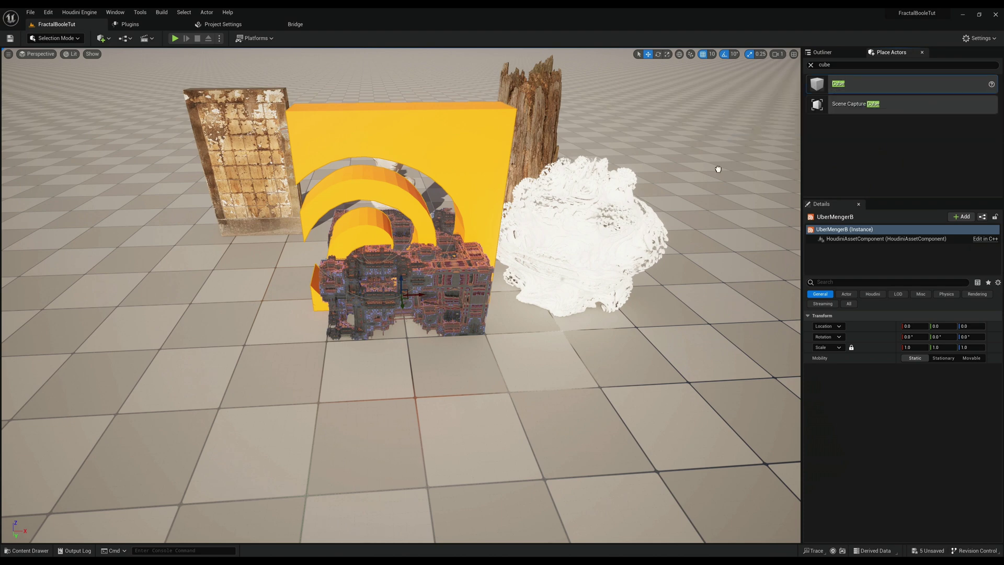
drag(645, 204, 449, 230)
click(842, 53)
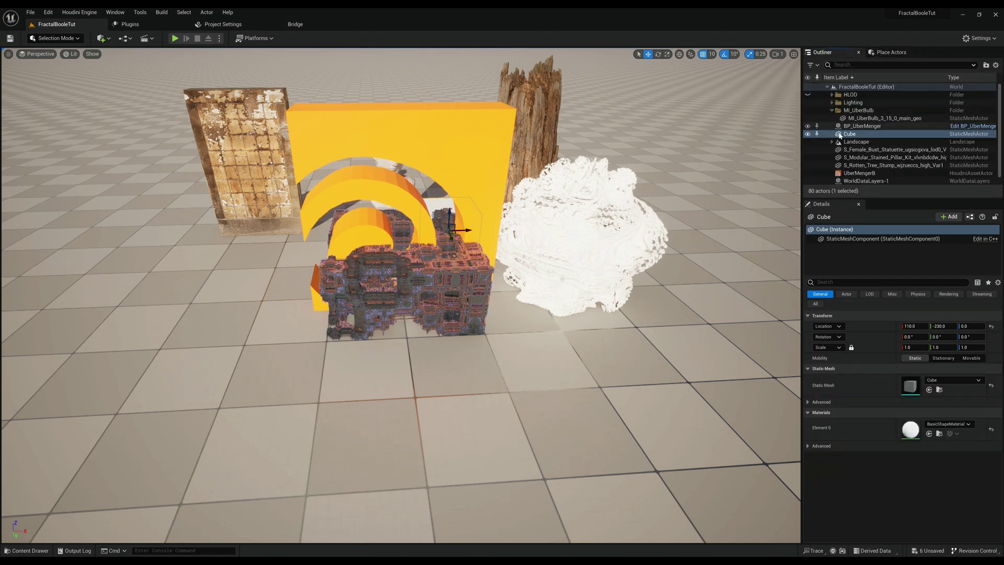
drag(838, 135, 838, 175)
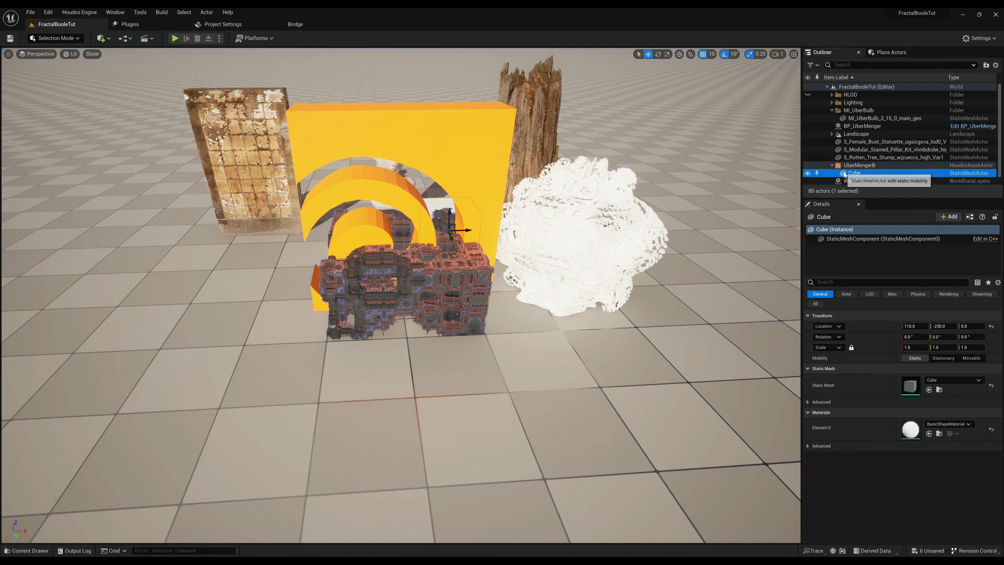
- Try the cube at the origin with uniform scales of 3 and 1, and move it to X 110, Y 100
click(991, 326)
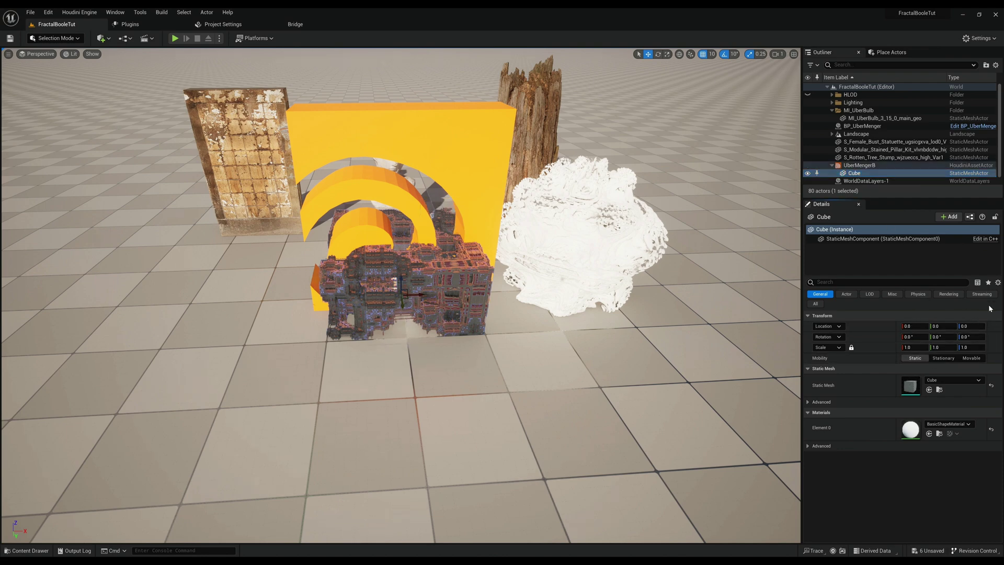
key(Return)
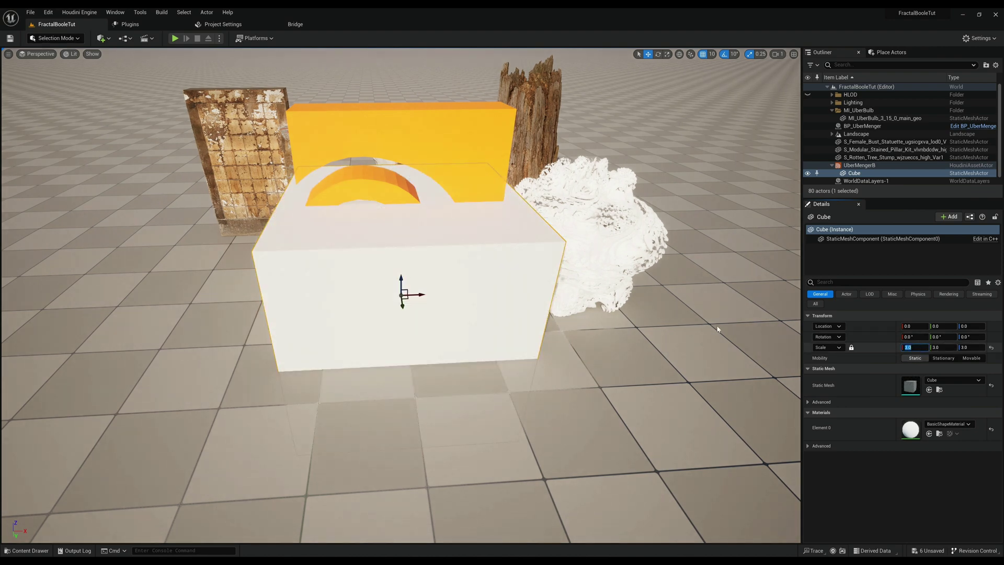
key(Return)
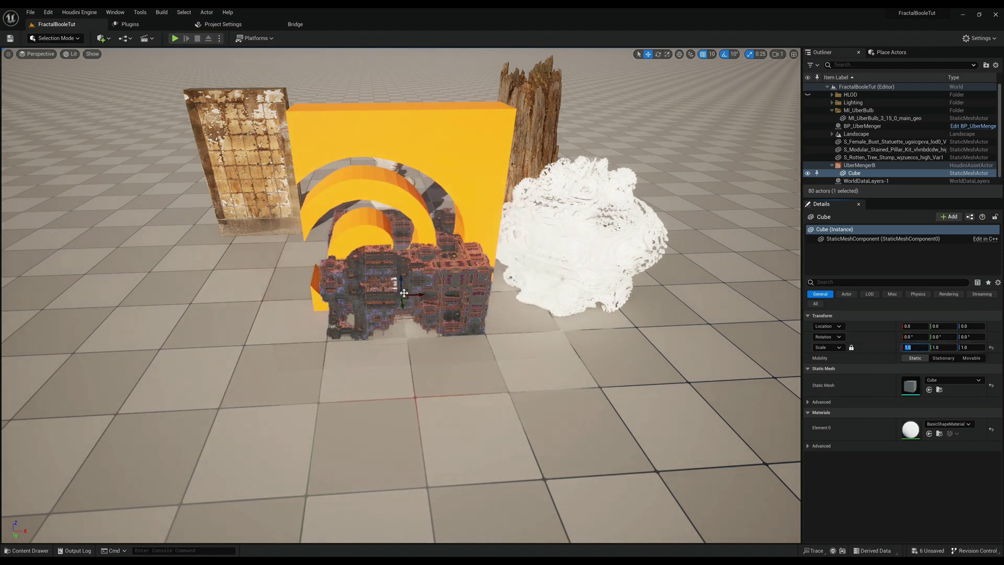
drag(415, 294, 483, 347)
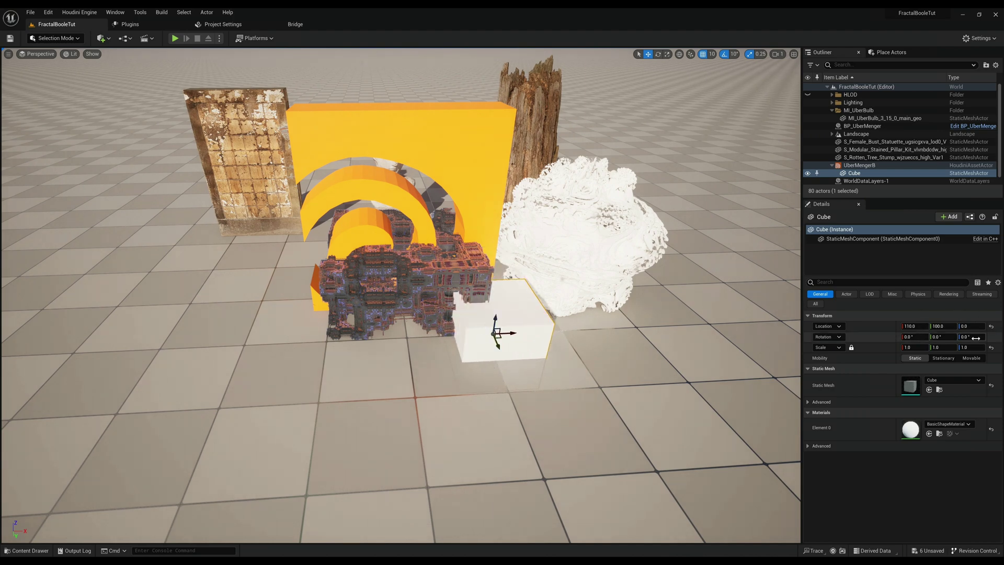
- Set the cube's X and Y location to 0 and its uniform scale to 2.5 so it encloses the fractal
click(912, 326)
text(0)
key(Return)
click(939, 326)
text(0)
key(Return)
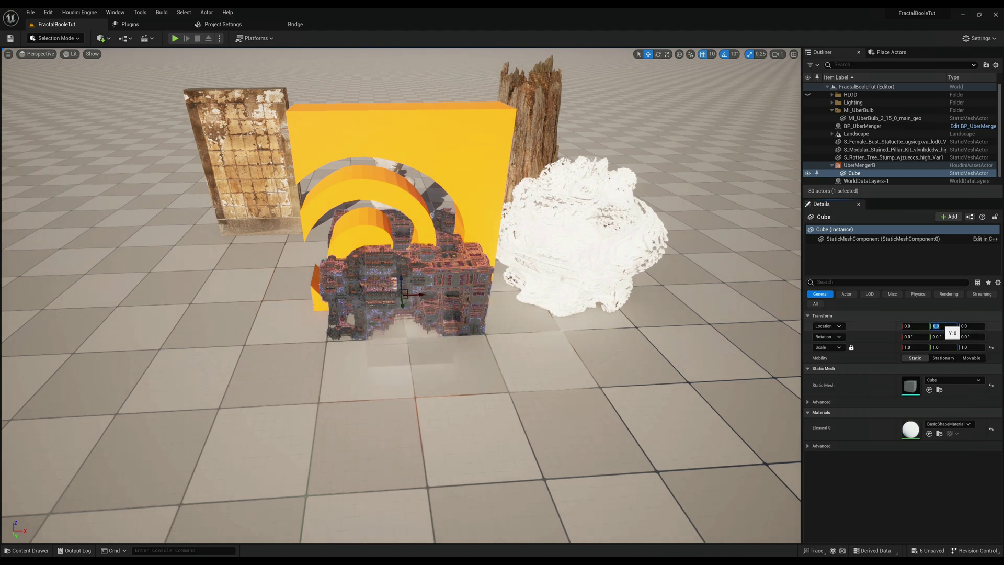
click(914, 347)
text(2.5)
key(Return)
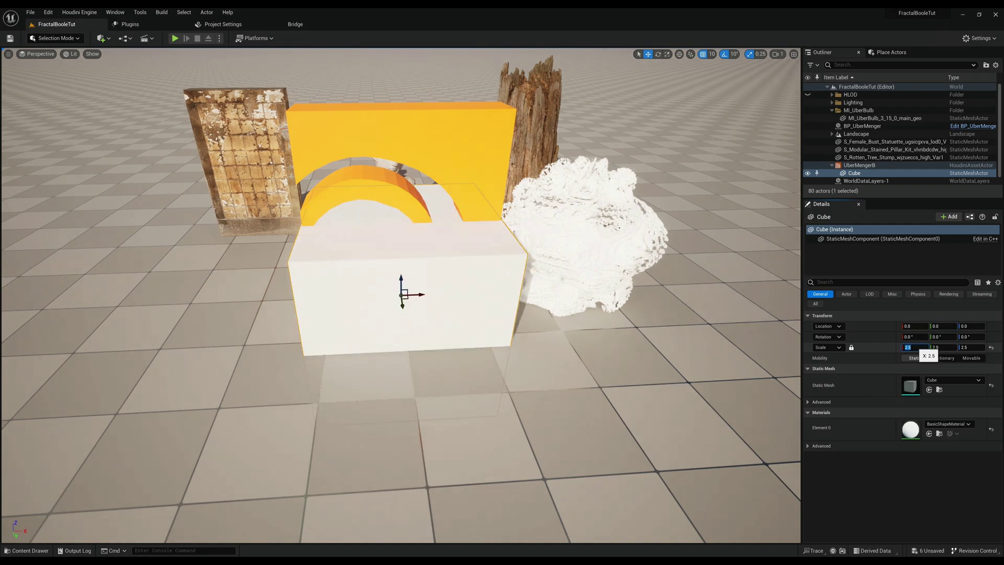
alt+drag(390, 265, 162, 335)
mouse_move(743, 183)
alt+mouse_down()
mouse_move(739, 79)
mouse_move(784, 194)
mouse_move(743, 184)
alt+mouse_up()
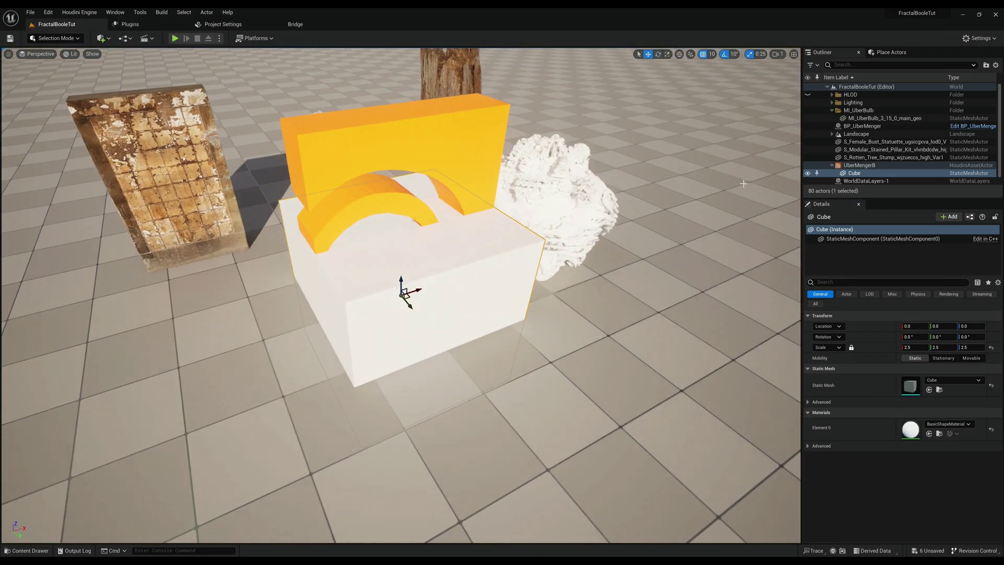
- Assign the cube as UberMengerB's World Outliner input so the Houdini asset cooks the fractal from it
click(839, 167)
click(873, 294)
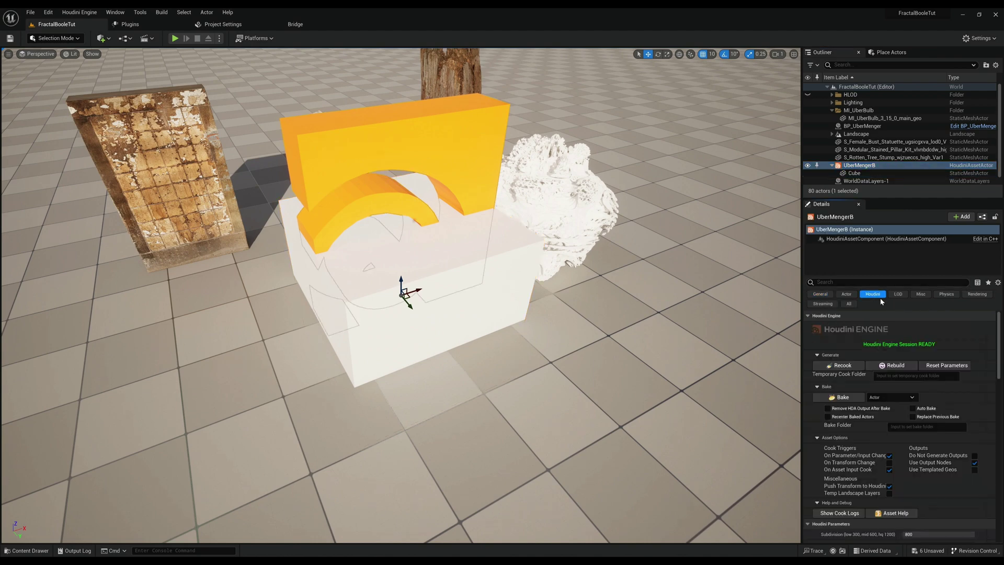
scroll(982, 477, down, 5)
scroll(982, 477, down, 10)
click(924, 431)
click(854, 173)
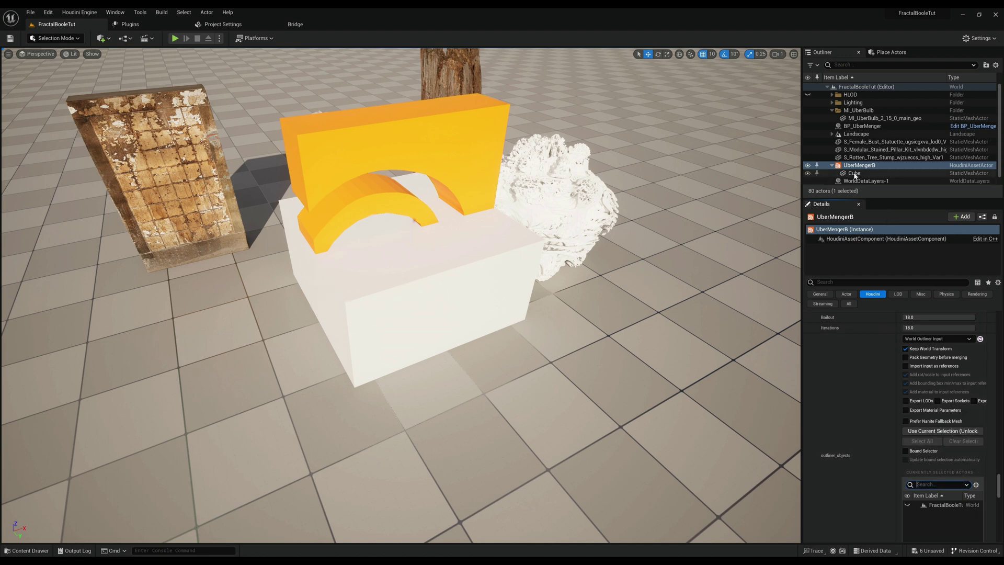
click(936, 431)
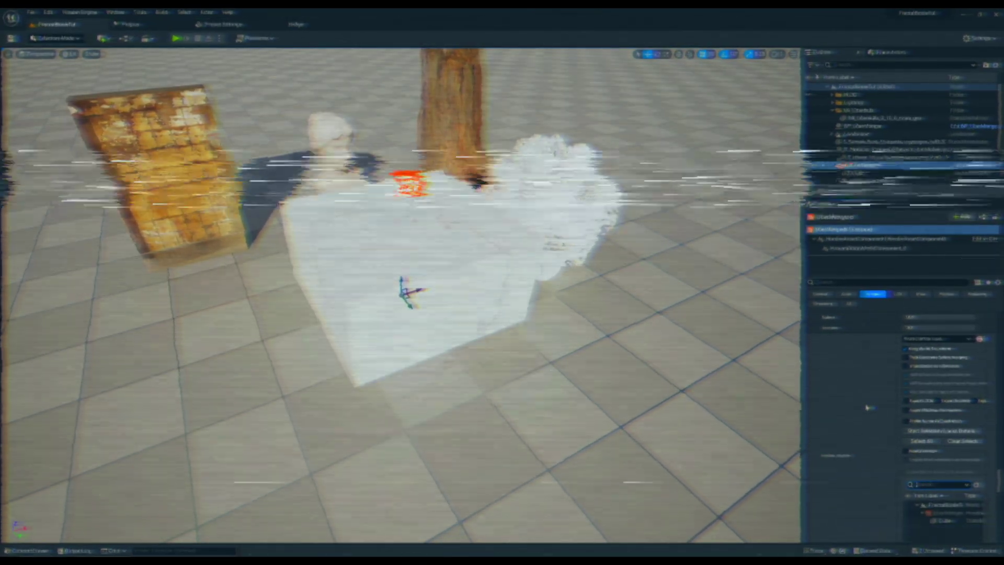
- Bake UberMengerB to an actor and move the baked mesh out of the cube to X -250, Z 120
scroll(864, 402, up, 4)
scroll(864, 403, up, 6)
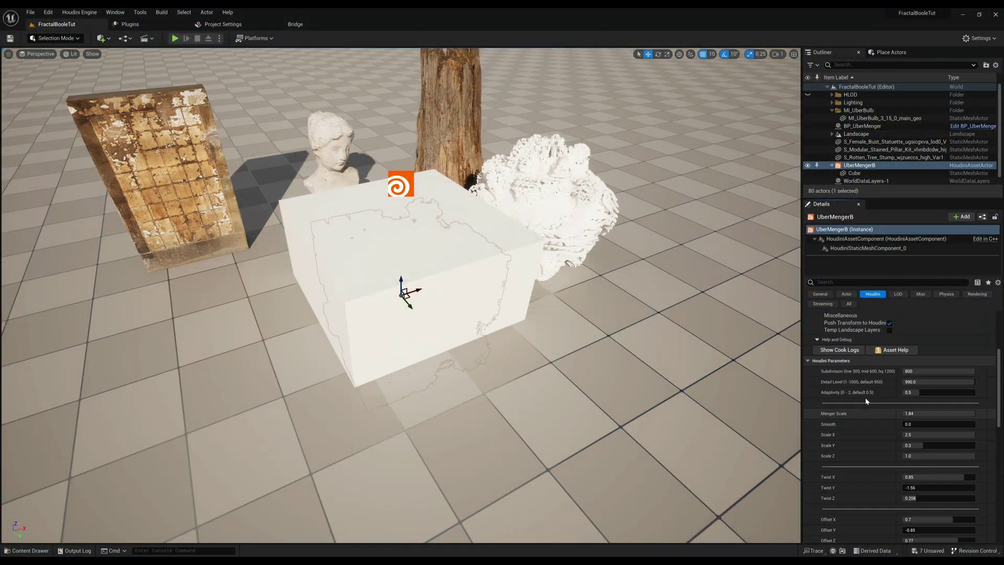
scroll(873, 396, up, 4)
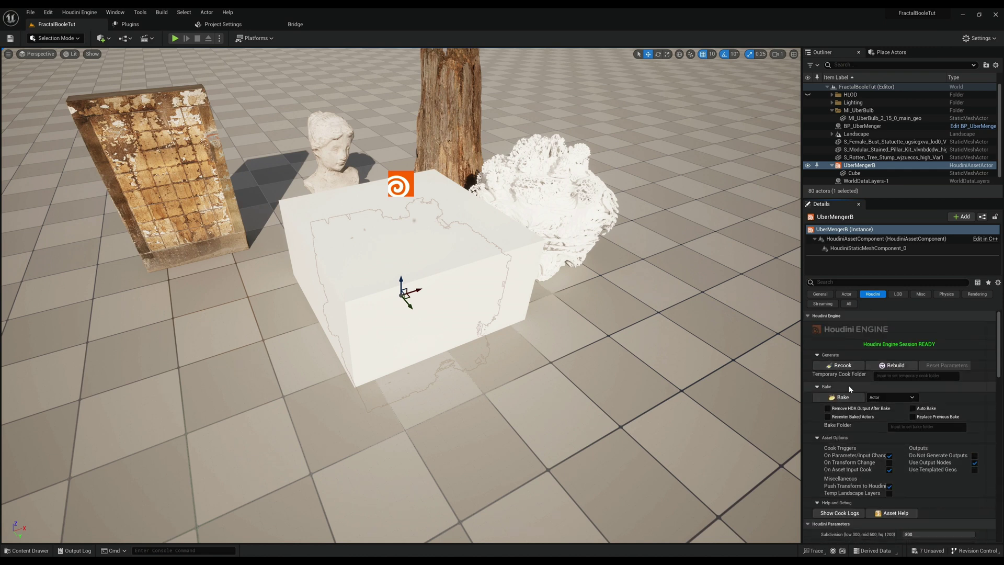
click(852, 399)
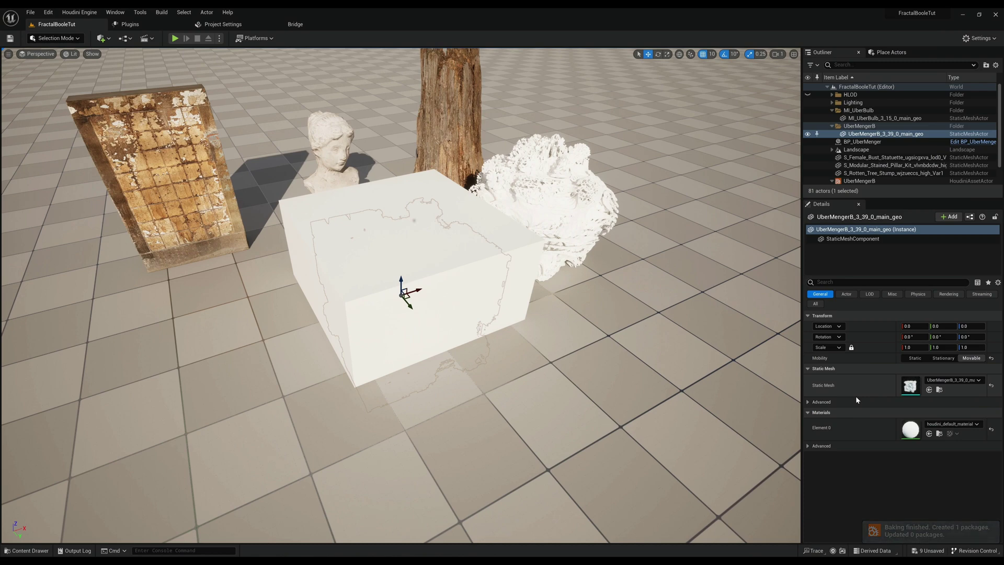
alt+drag(447, 332, 189, 239)
alt+drag(431, 247, 404, 304)
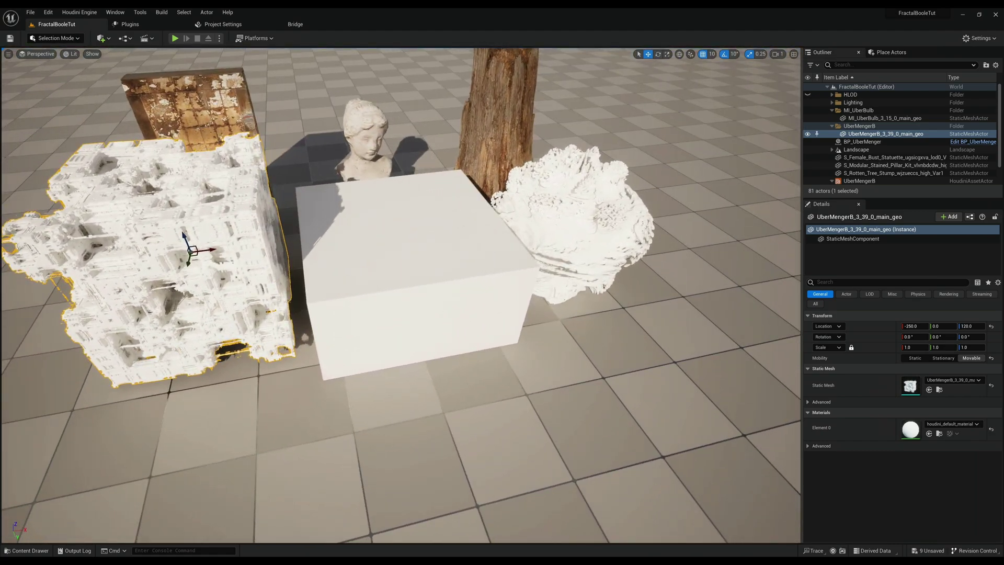
- Delete the cube, the UberMengerB Houdini asset and BP_UberMenger from the level
click(392, 295)
key(Delete)
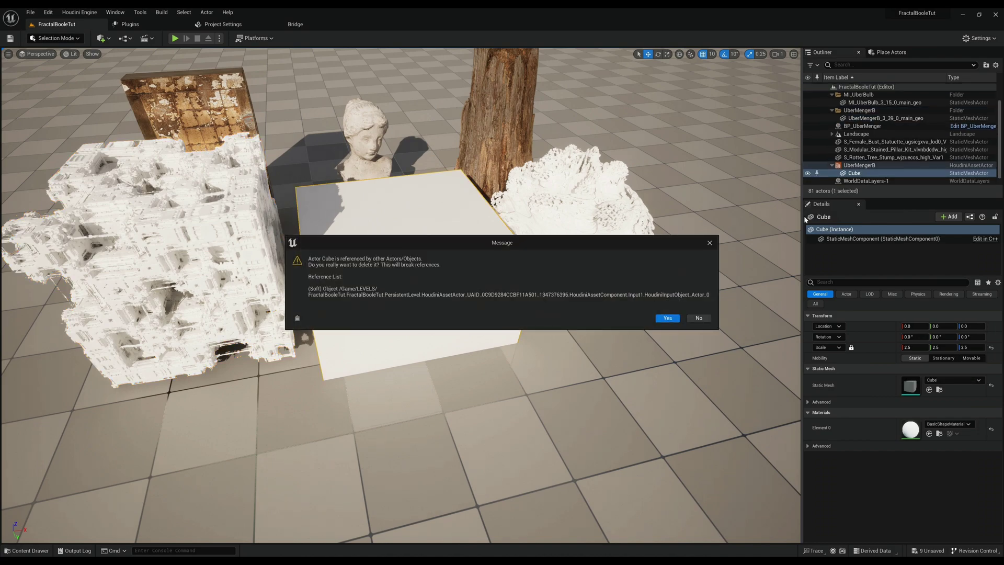
click(667, 318)
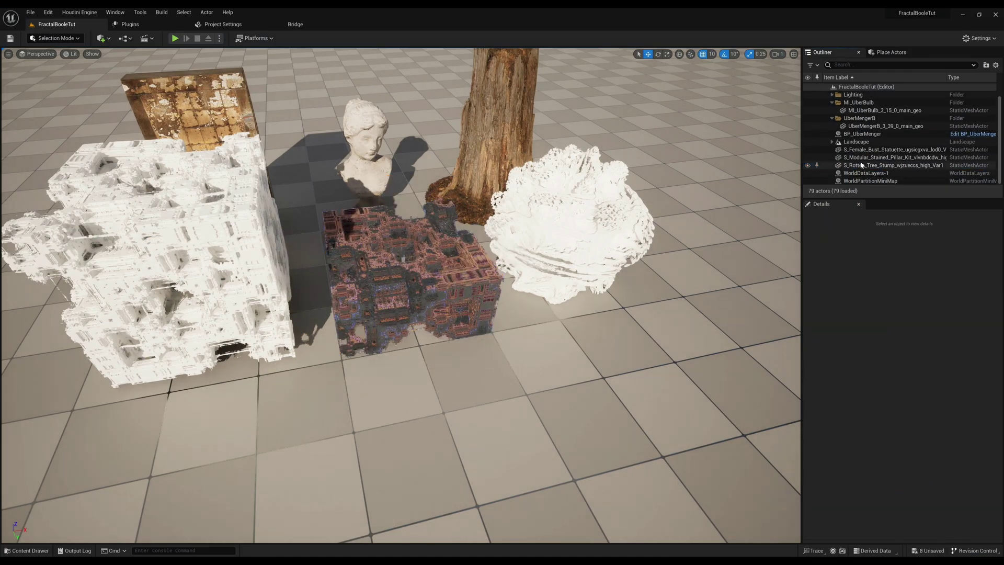
click(862, 134)
key(Delete)
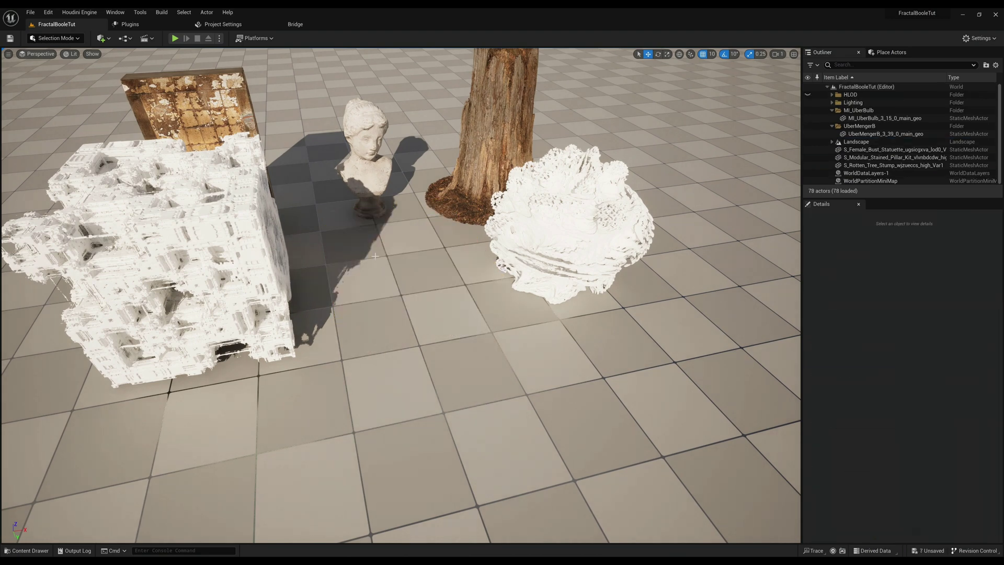
alt+drag(372, 256, 359, 231)
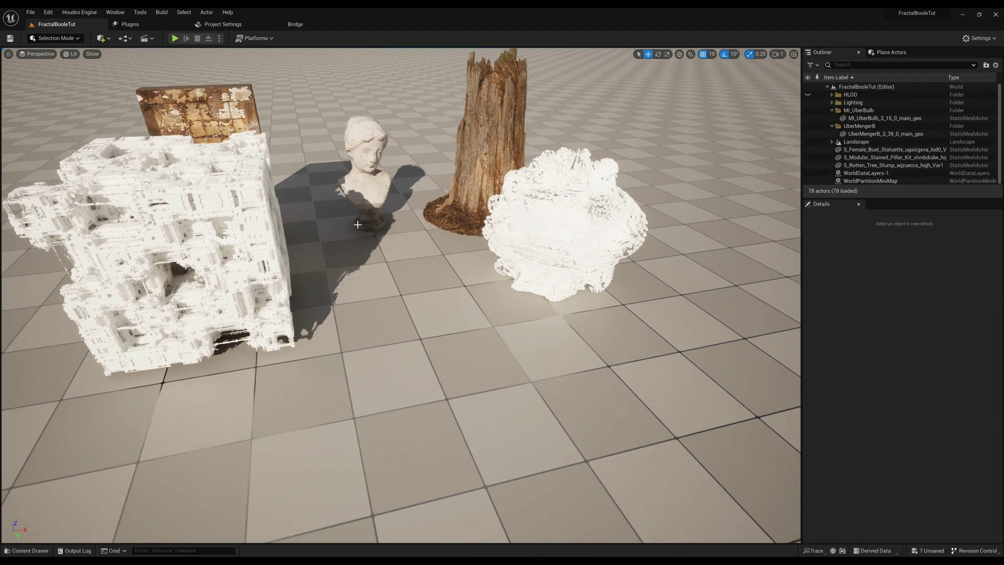
- Apply a Box UV projection to the baked Menger mesh in Modeling mode and save all changes
click(236, 228)
key(f)
click(75, 39)
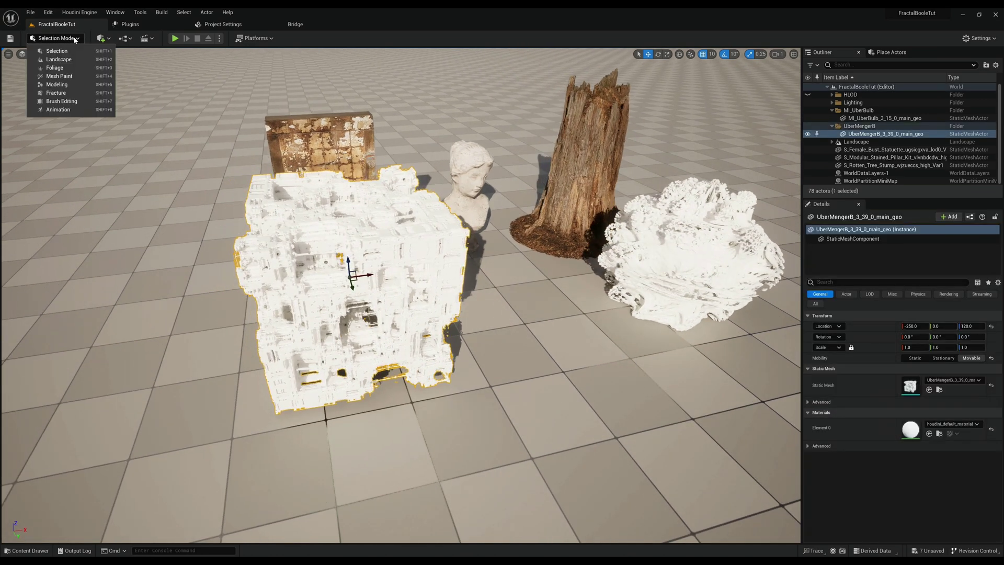
click(71, 84)
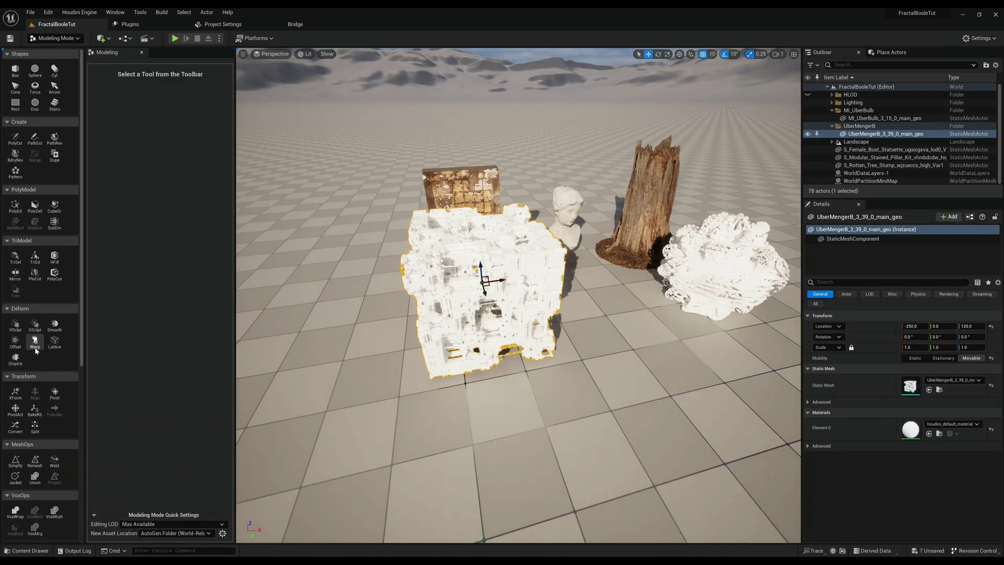
scroll(42, 355, down, 3)
scroll(53, 362, down, 3)
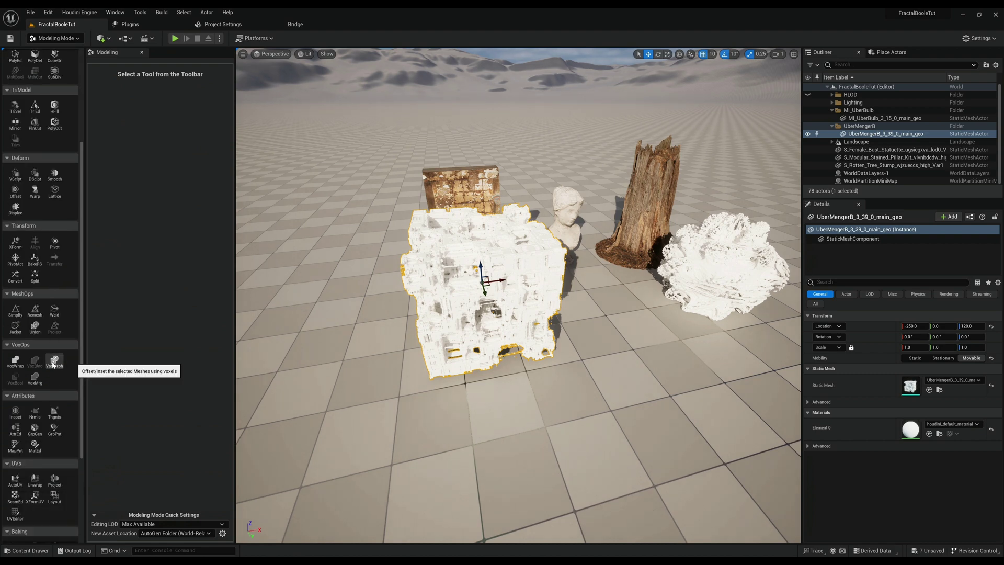
click(53, 479)
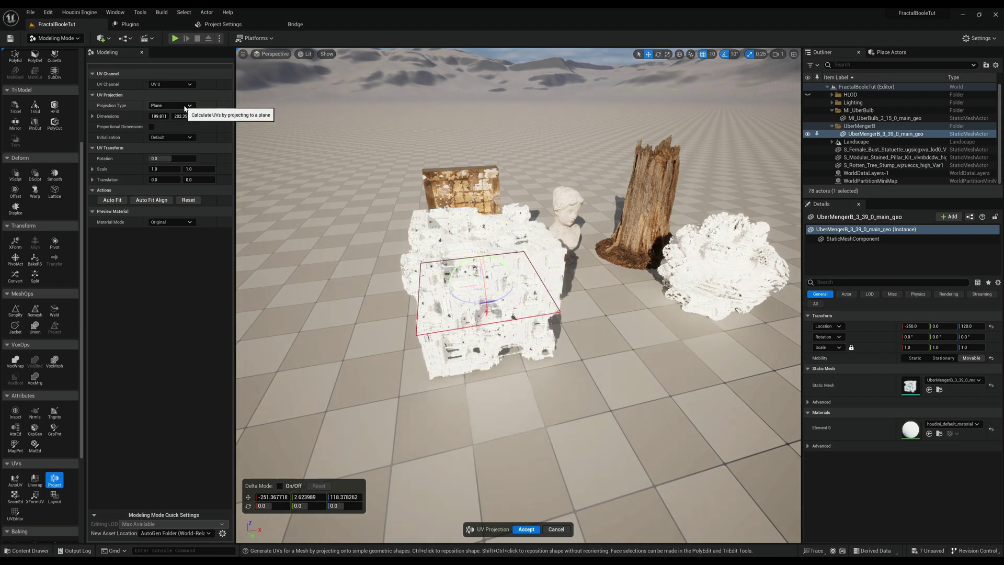
click(190, 107)
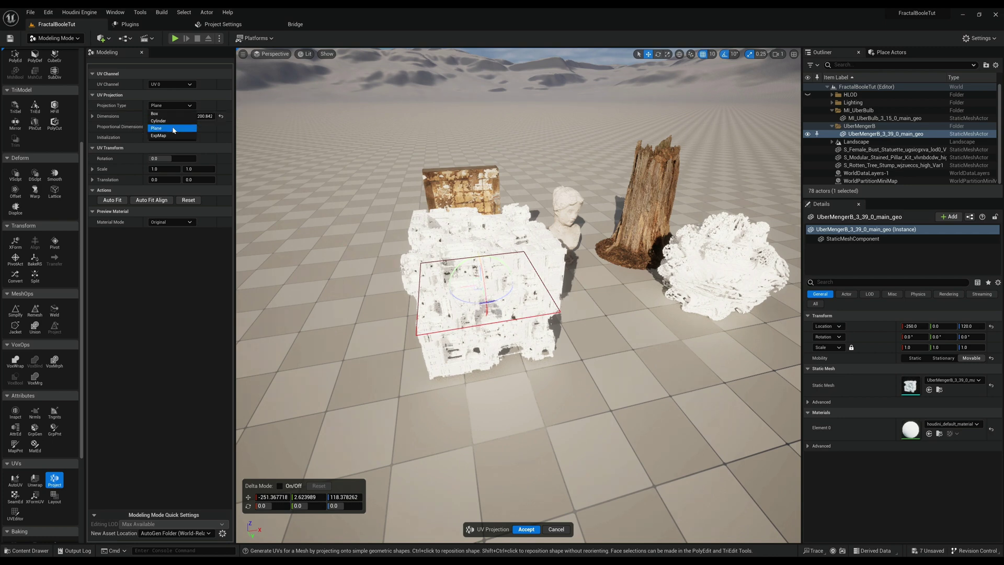
click(169, 114)
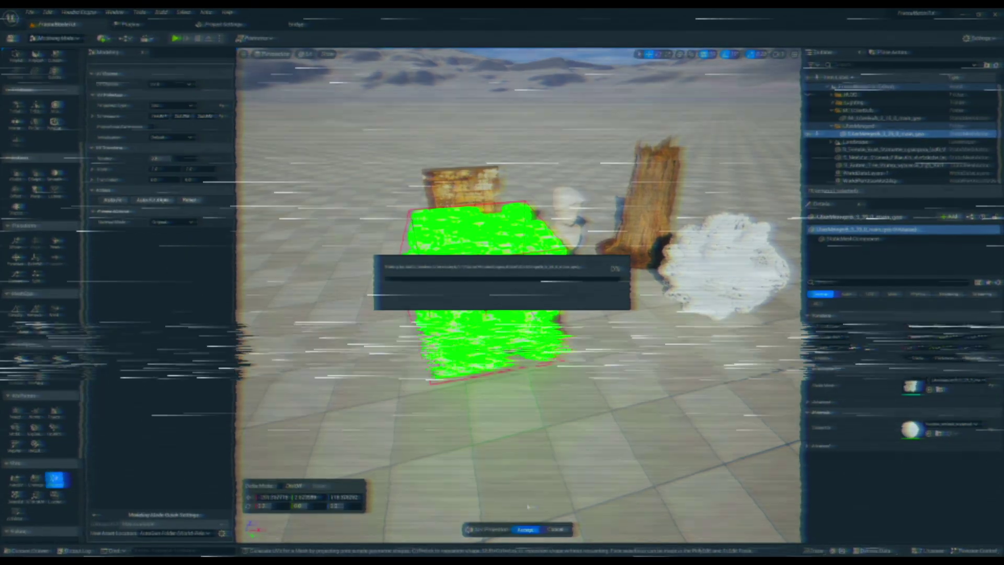
key(ctrl+shift+s)
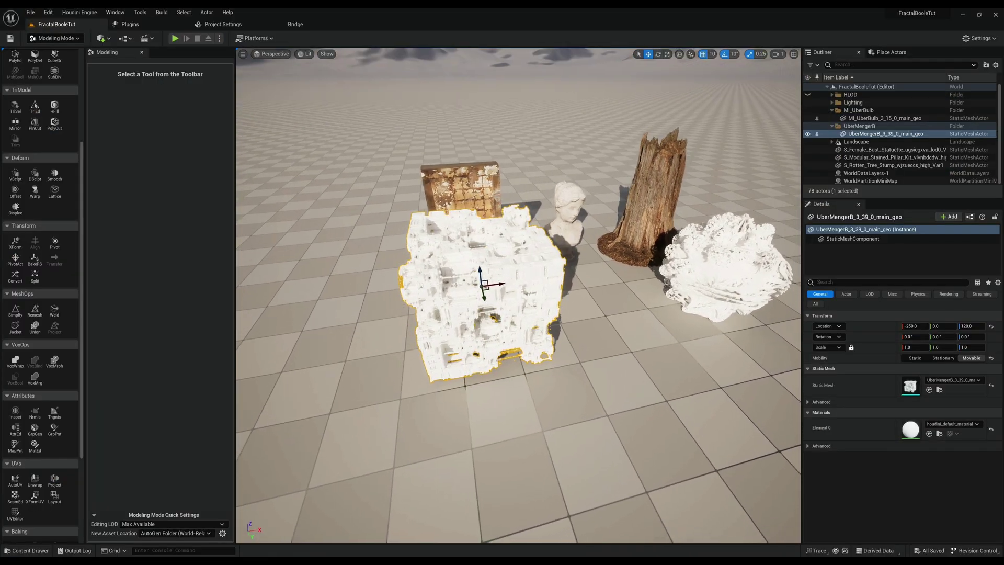
- Apply a Box UV projection to the baked UberBulb mesh
click(715, 265)
key(f)
scroll(714, 266, down, 5)
alt+drag(714, 266, 732, 224)
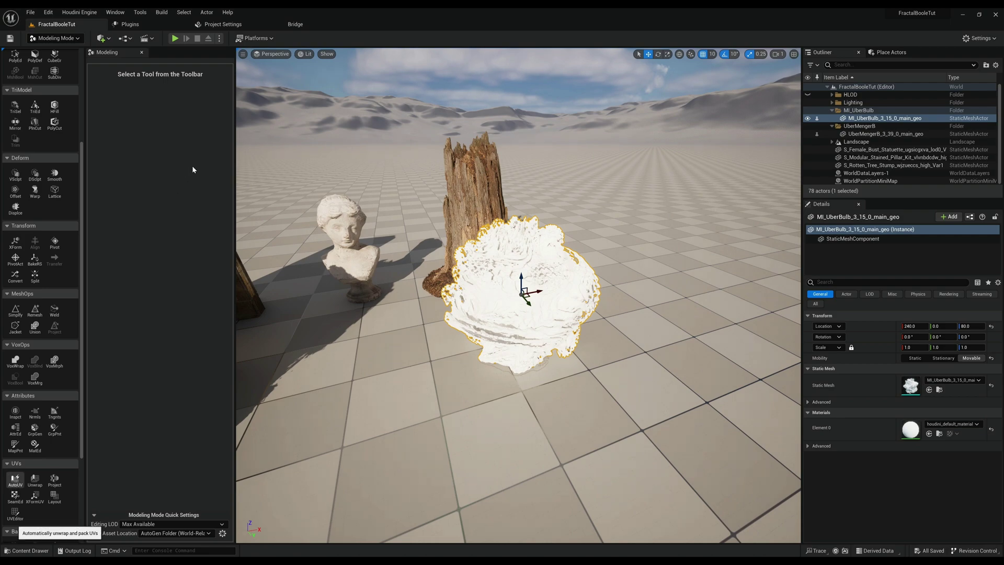
click(15, 479)
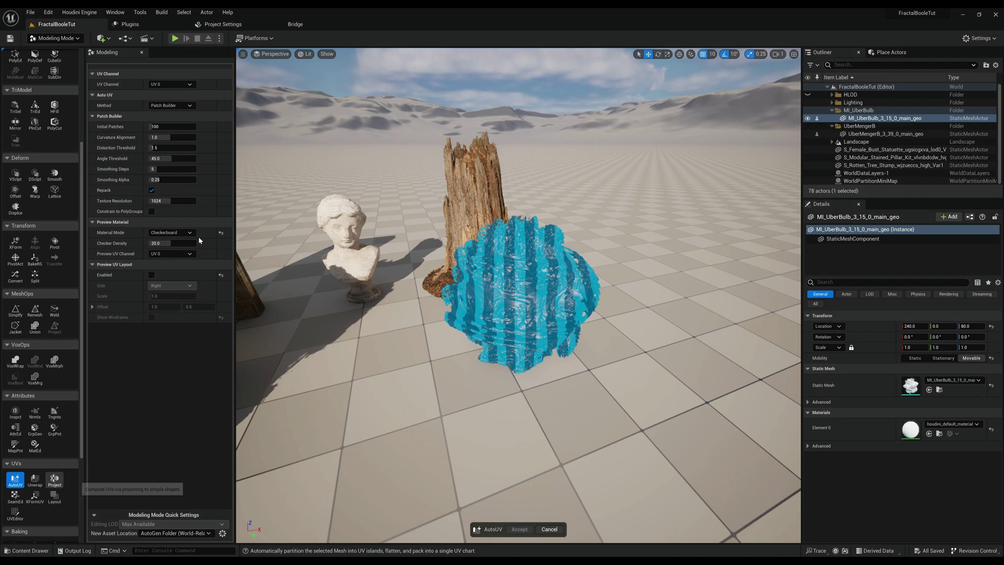
click(55, 480)
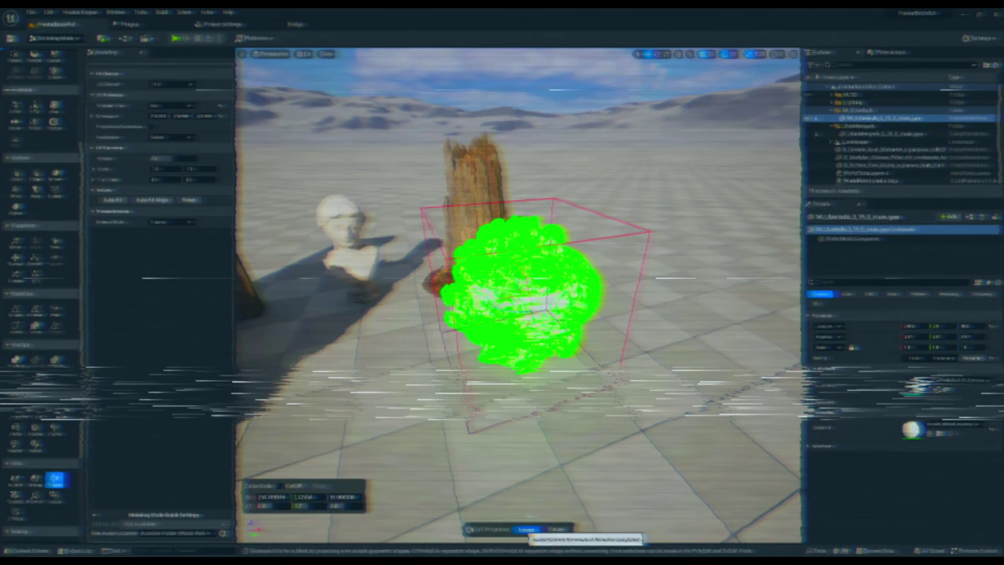
click(527, 527)
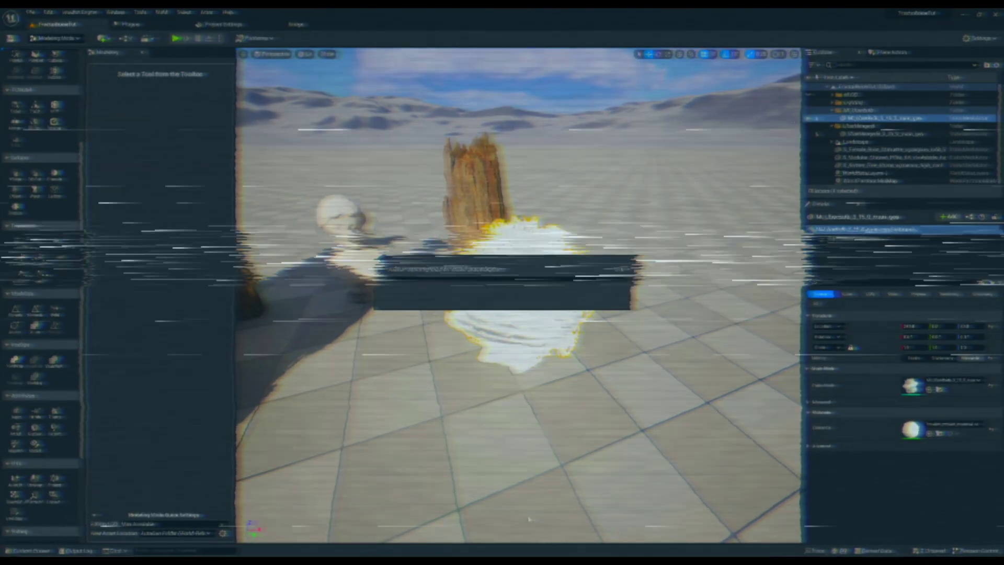
key(f)
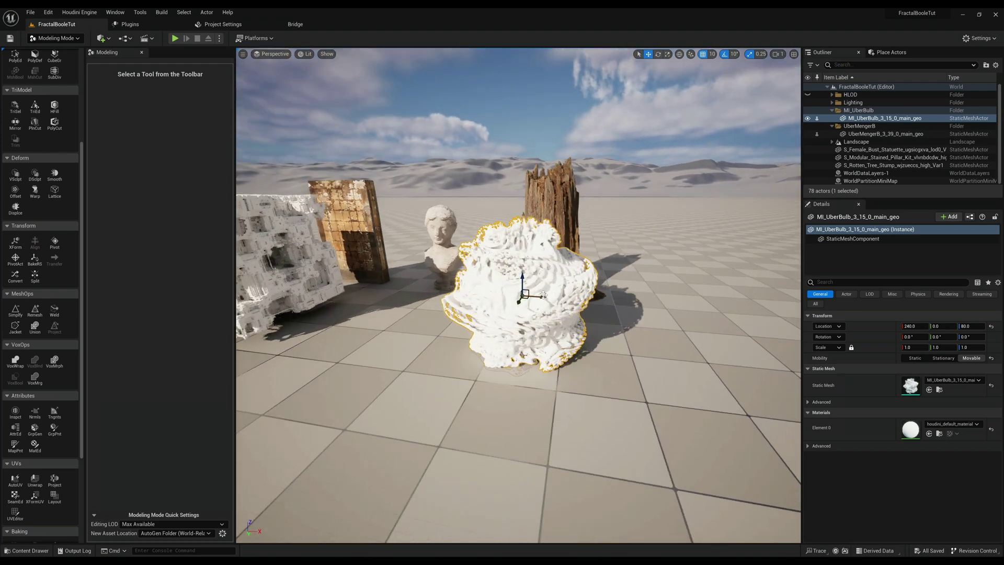
- Move the baked UberBulb mesh along X to 390, away from the tree stump
drag(543, 295, 648, 297)
scroll(526, 321, down, 3)
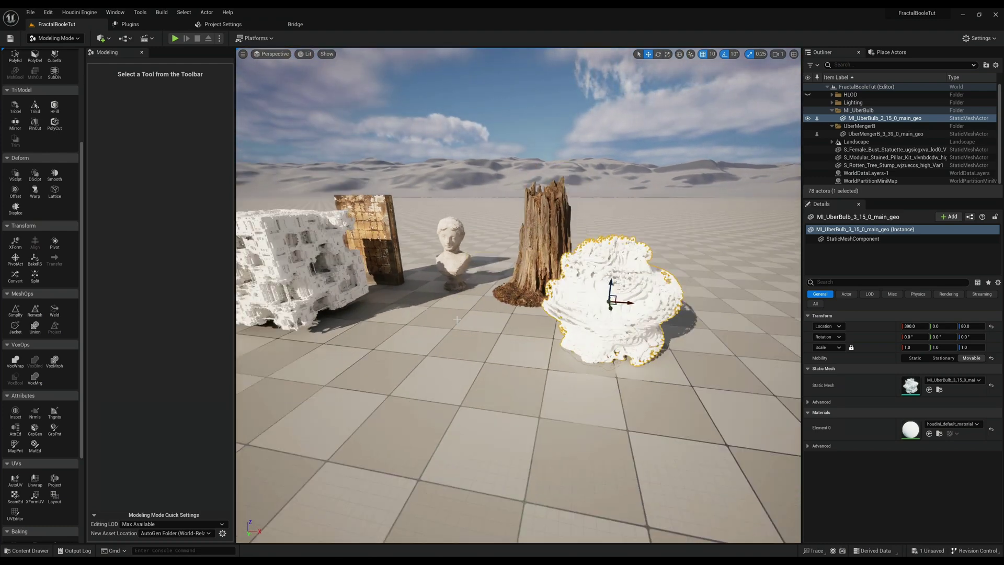
middle_drag(526, 321, 443, 313)
- Move the baked Menger mesh into open space and place a duplicate at the stained pillar panel, at X -230, Y -150, Z 120
click(433, 245)
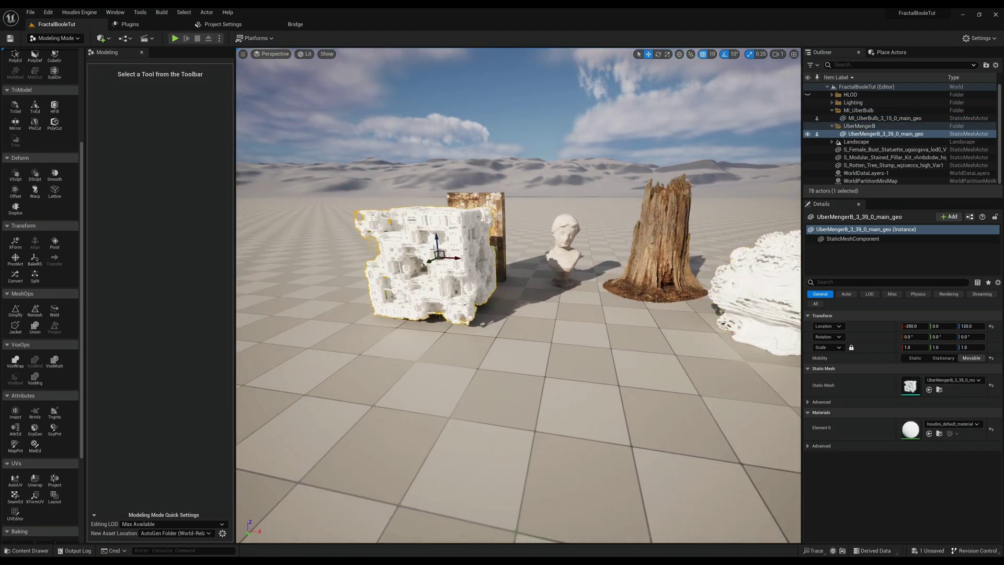
drag(454, 255, 622, 314)
drag(472, 328, 356, 277)
scroll(376, 326, down, 5)
alt+drag(377, 326, 422, 304)
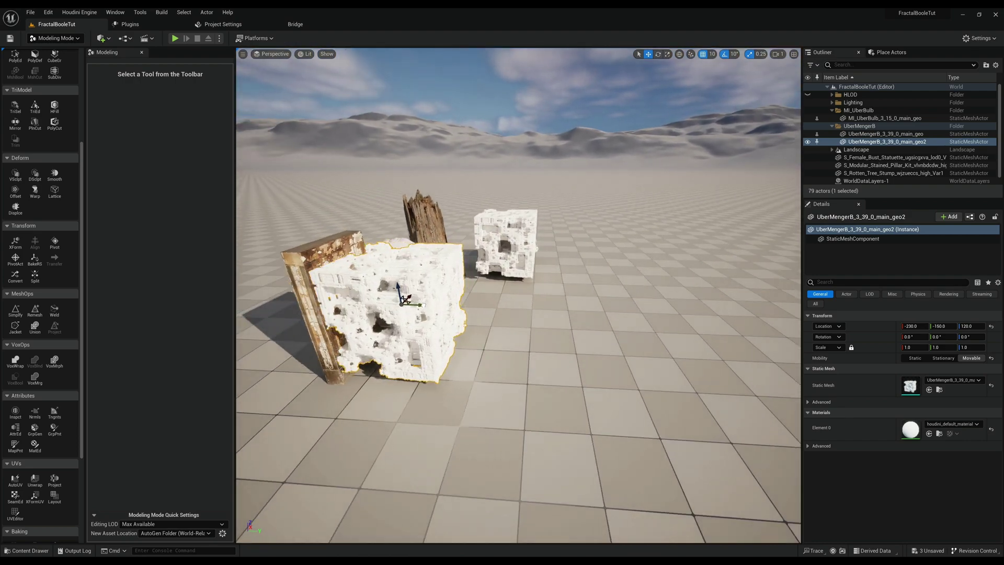
- Scale the Menger duplicate uniformly to 1.5 and shift it to Y -100 so it overlaps the stained pillar panel
click(919, 348)
text(1.25)
key(Return)
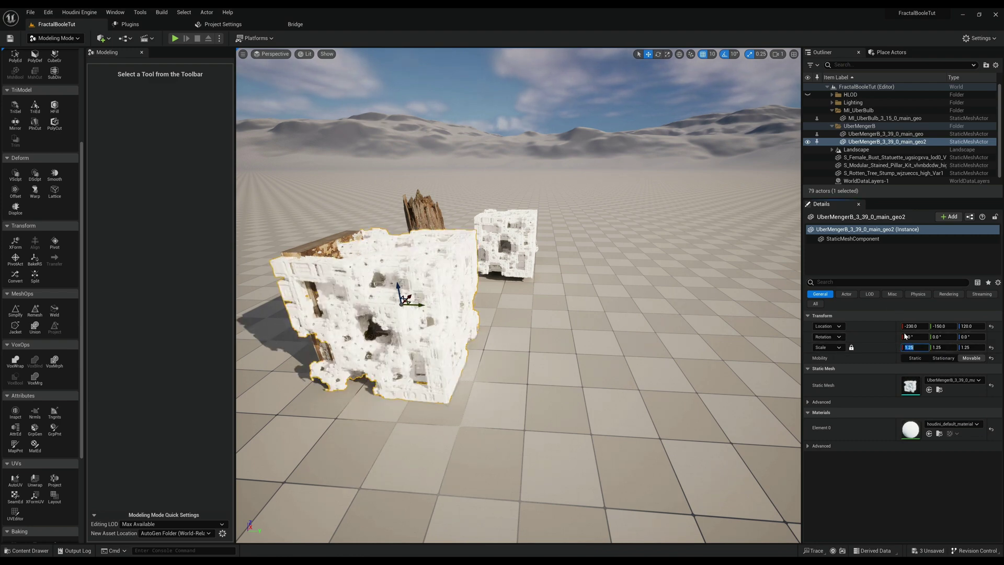
text(1.5)
key(Return)
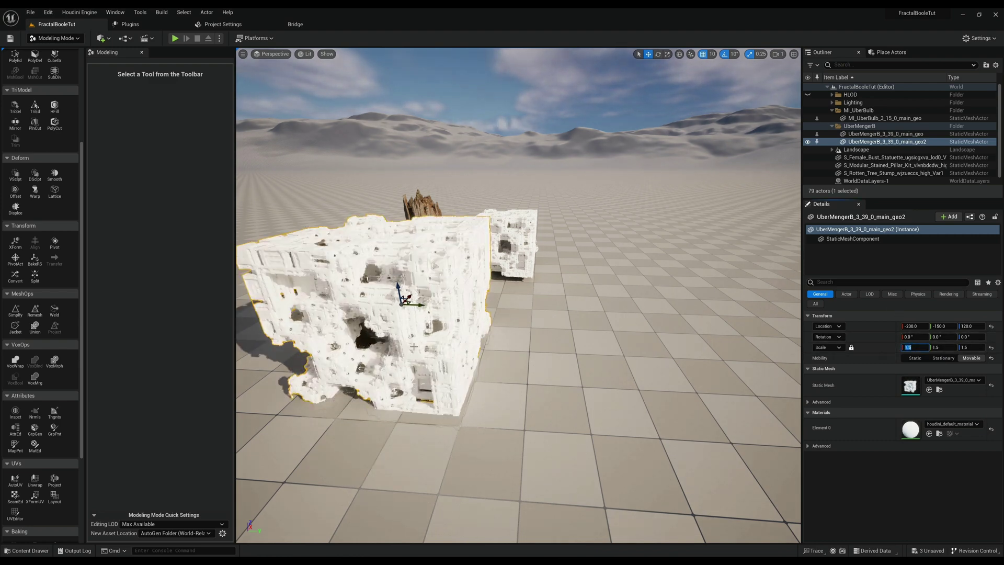
alt+drag(410, 344, 526, 360)
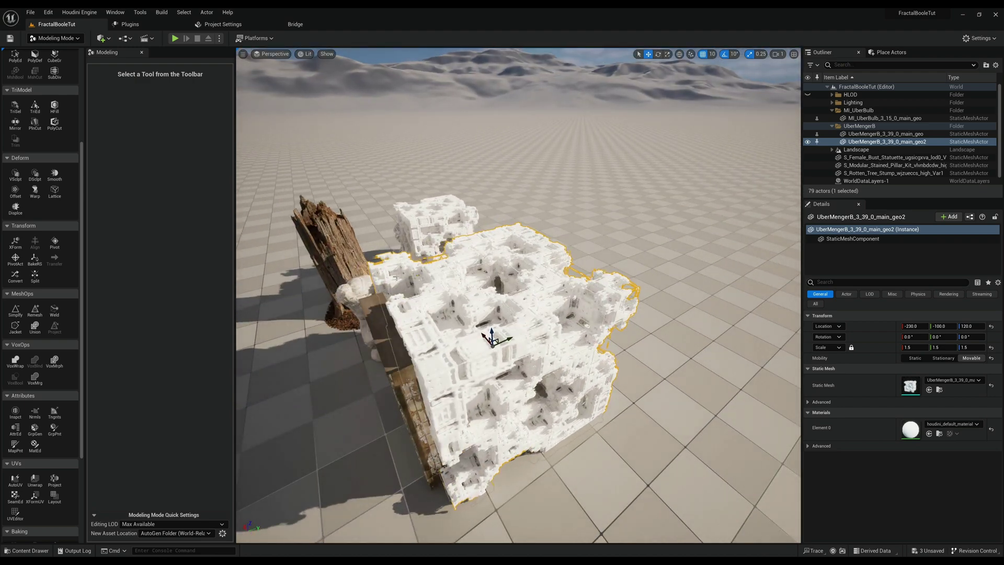
- Subtract the enlarged Menger duplicate from the stained pillar panel with Mesh Boolean, using Difference B - A, and accept the result
ctrl+click(367, 307)
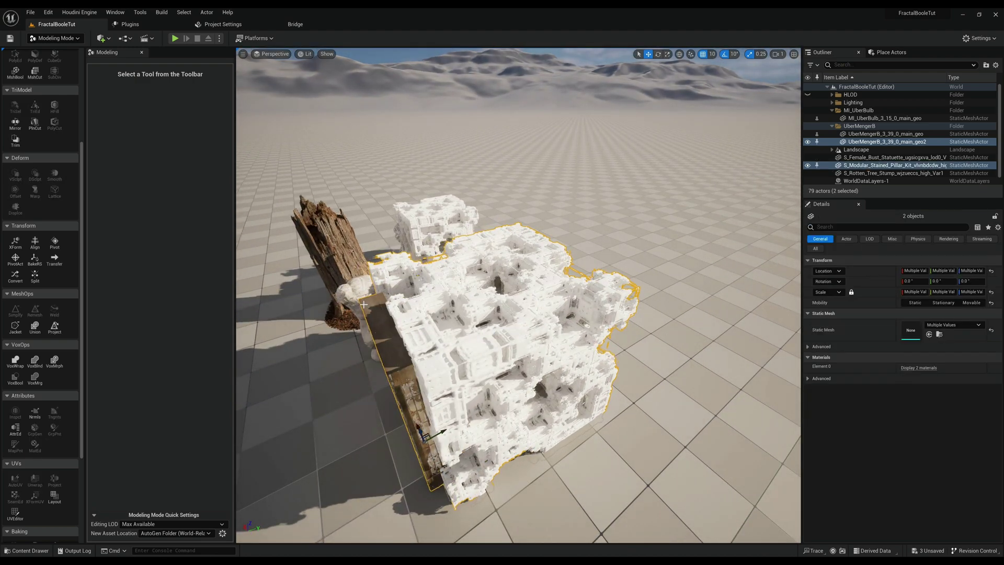
click(75, 38)
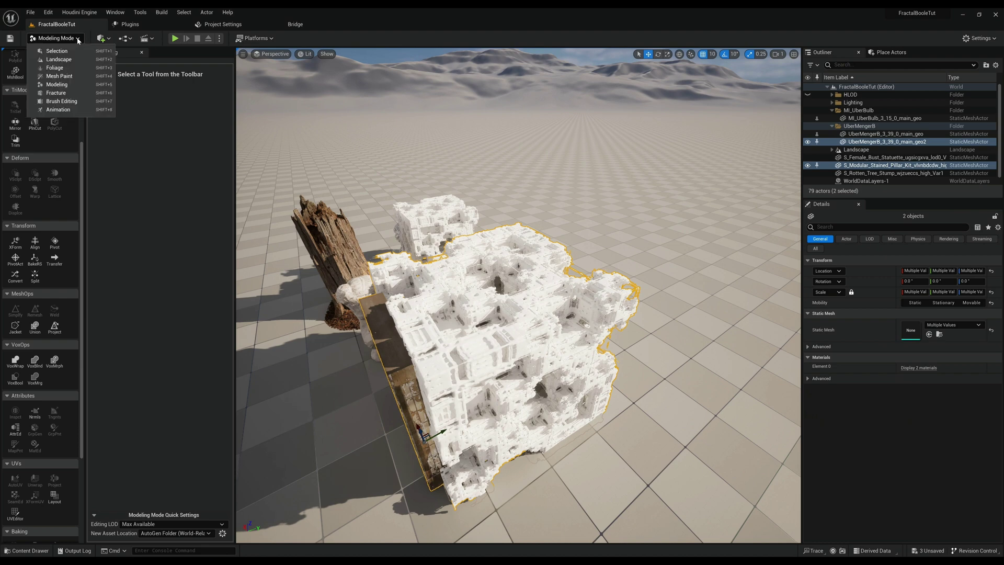
click(65, 87)
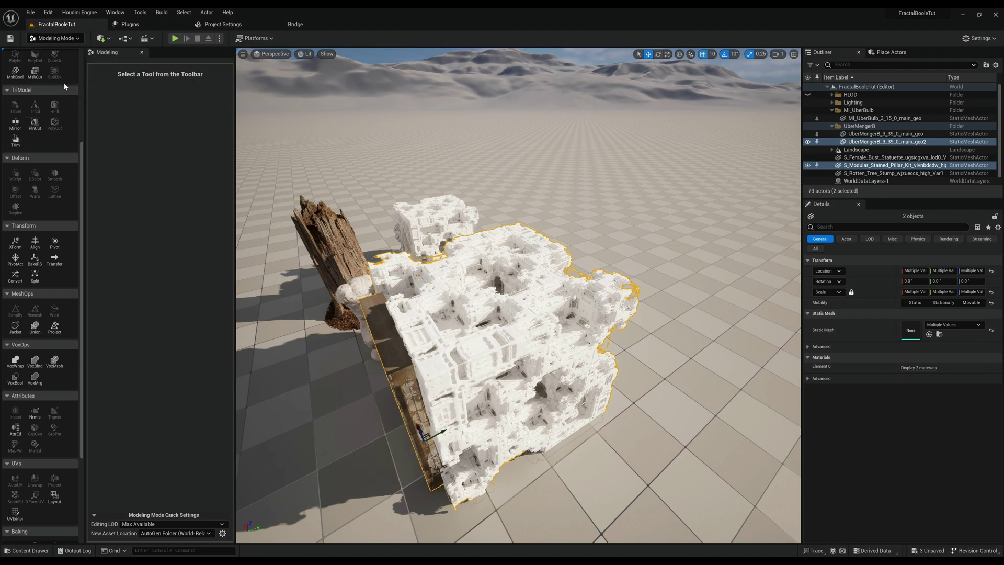
scroll(58, 115, up, 5)
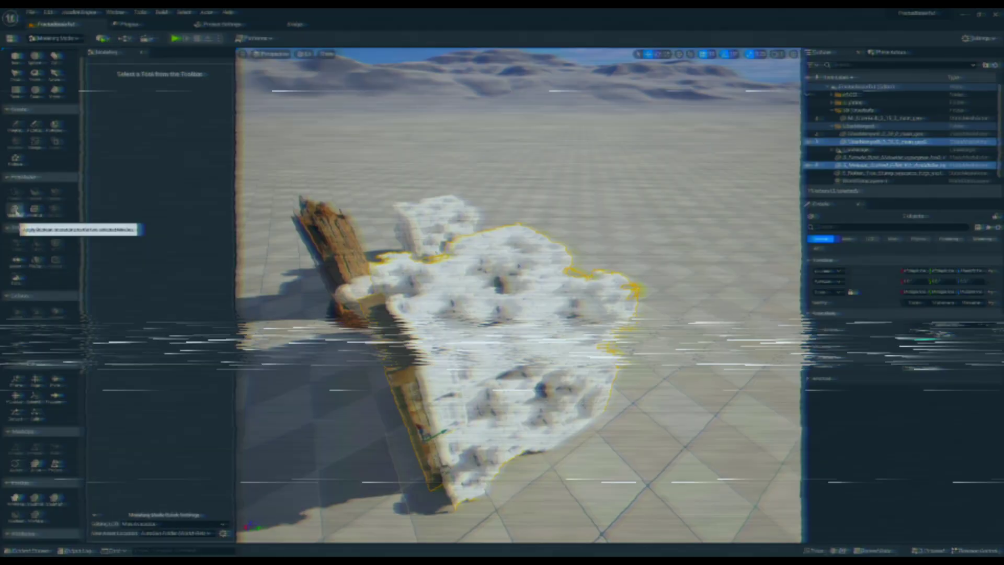
click(16, 211)
alt+drag(437, 391, 423, 374)
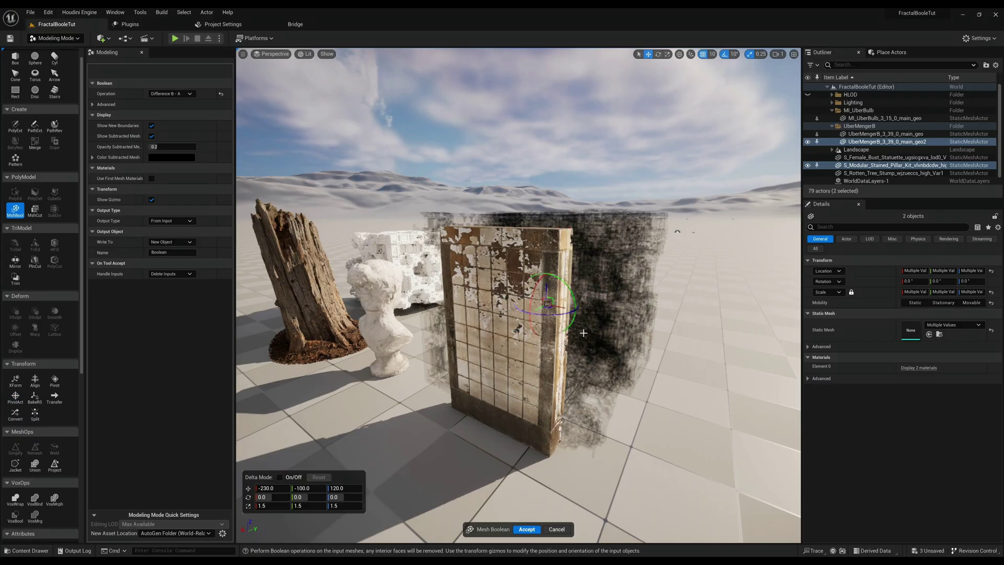
alt+drag(583, 332, 313, 275)
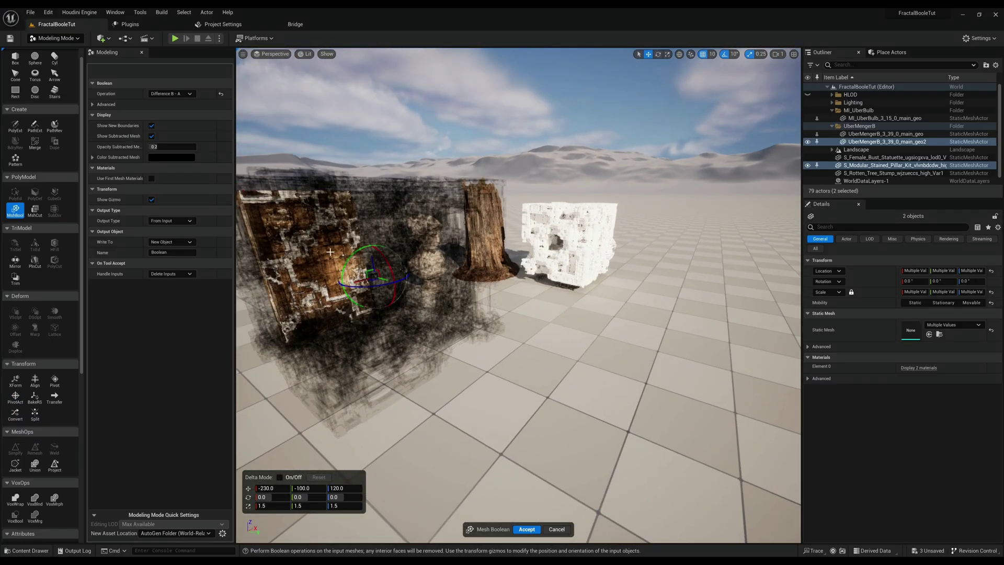
right_drag(328, 251, 238, 254)
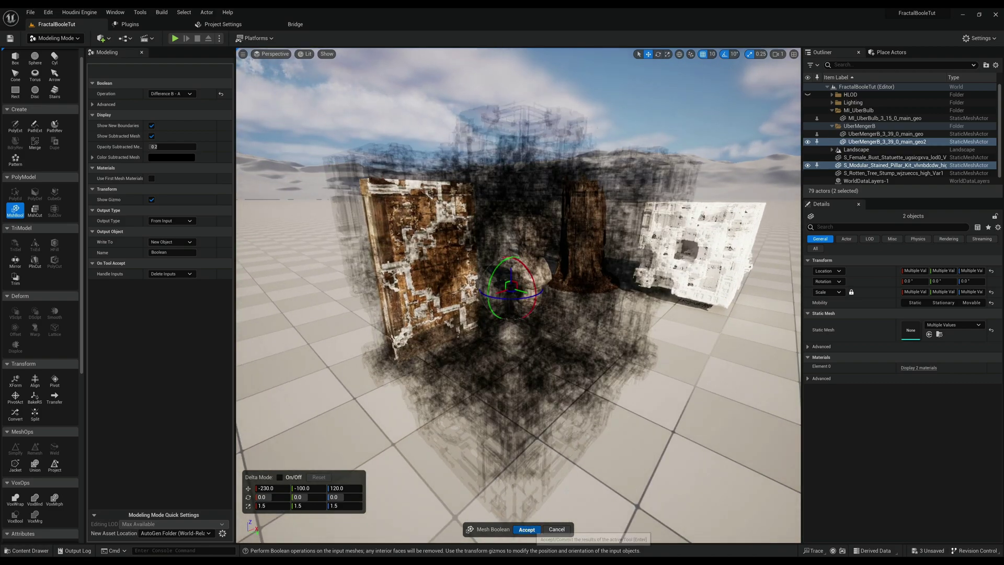
click(526, 529)
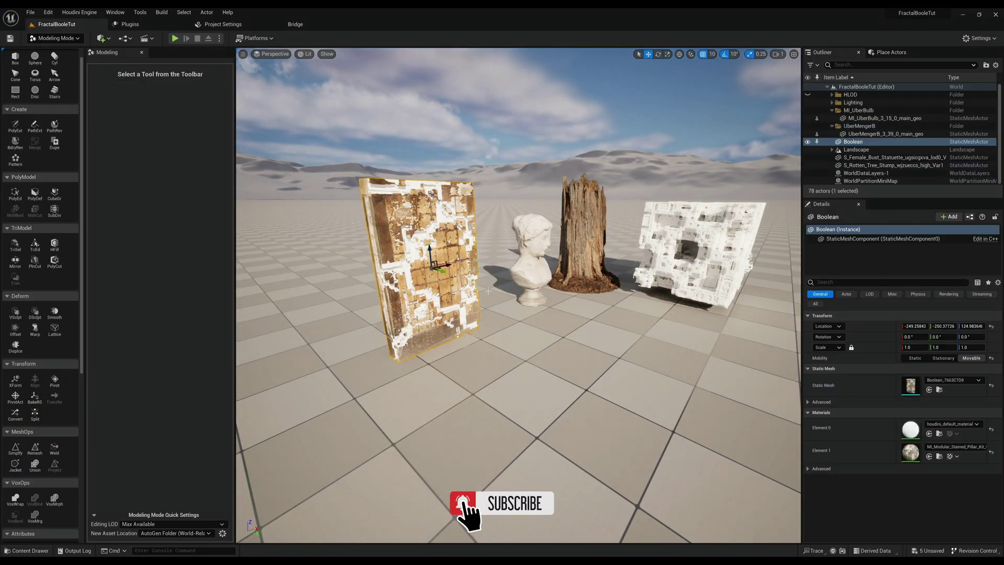
- Assign the material MI_Modular_Stained_Pillar_Kit from Element 1 to the white cut faces, Element 0, of the Boolean panel
alt+drag(432, 264, 376, 251)
scroll(432, 264, up, 2)
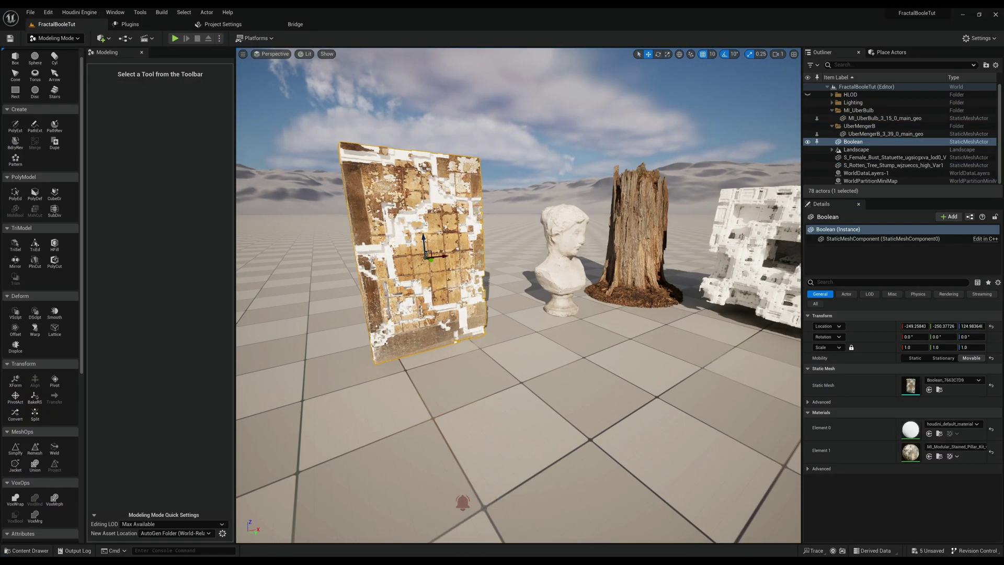
click(941, 456)
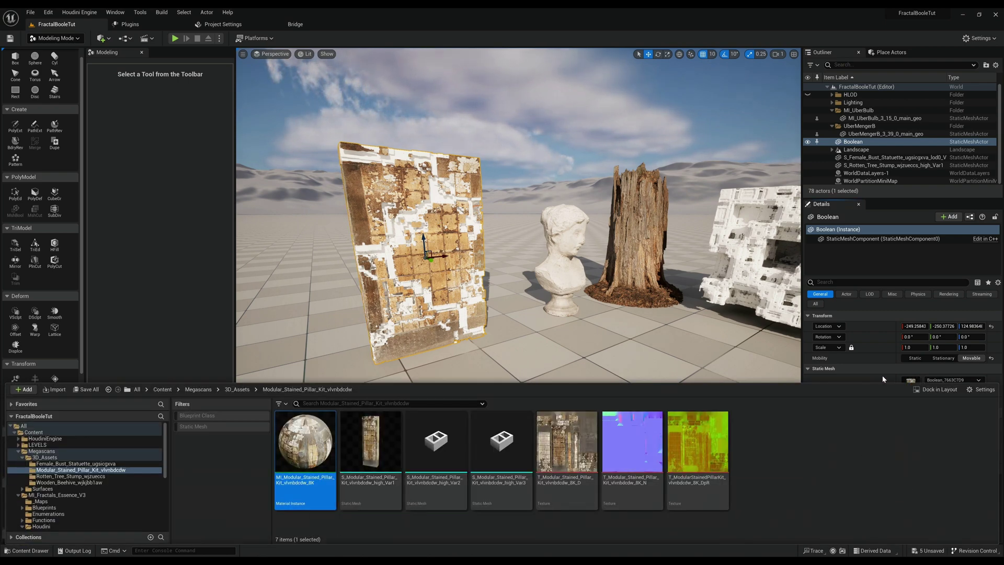
click(868, 377)
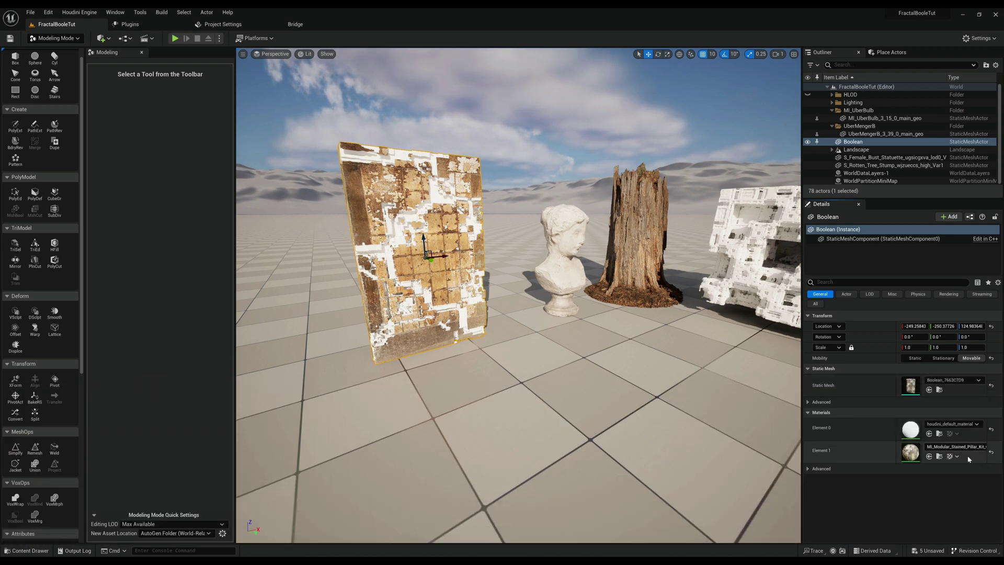
click(929, 434)
- Duplicate the Menger mesh and place the copy in front of the cut panel, at X -250, Y -220, Z 120
mouse_move(601, 334)
alt+mouse_down()
mouse_move(565, 313)
mouse_move(614, 335)
mouse_move(602, 348)
mouse_move(617, 350)
mouse_move(611, 343)
alt+mouse_up()
right_drag(769, 322, 763, 321)
click(740, 288)
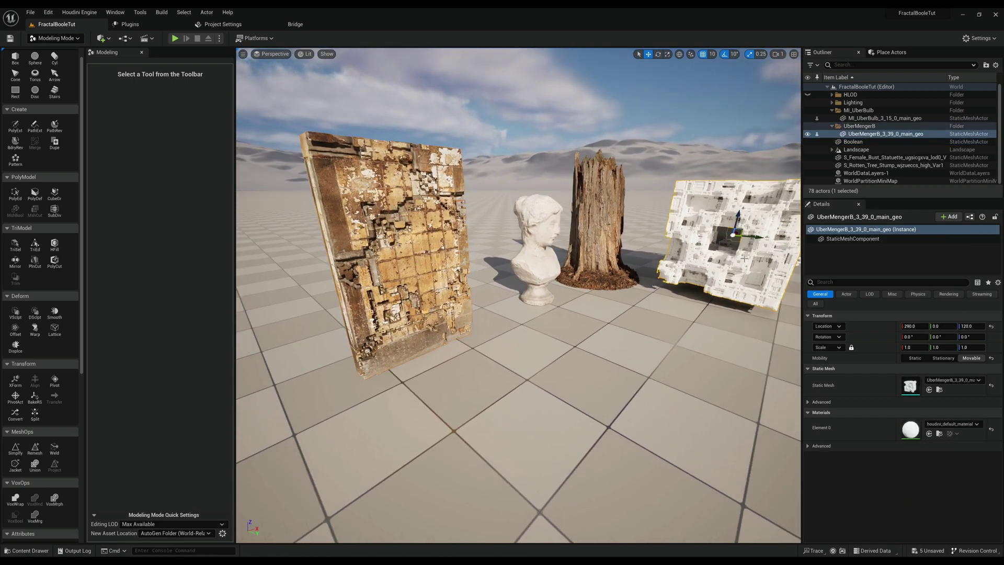
alt+drag(742, 266, 713, 256)
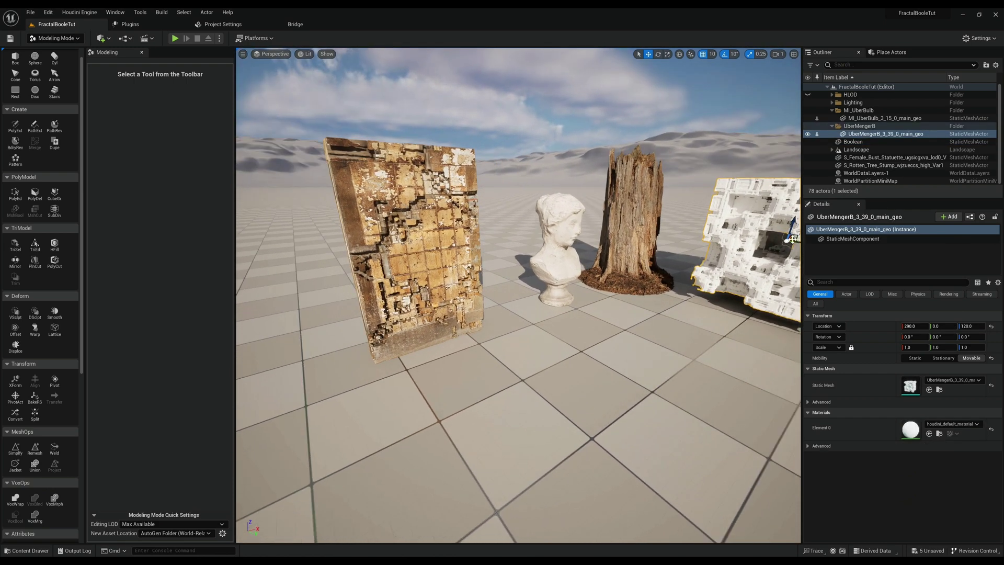
alt+drag(792, 239, 852, 413)
scroll(696, 338, down, 6)
scroll(696, 338, up, 2)
scroll(696, 338, up, 1)
alt+drag(606, 450, 512, 313)
drag(645, 303, 292, 327)
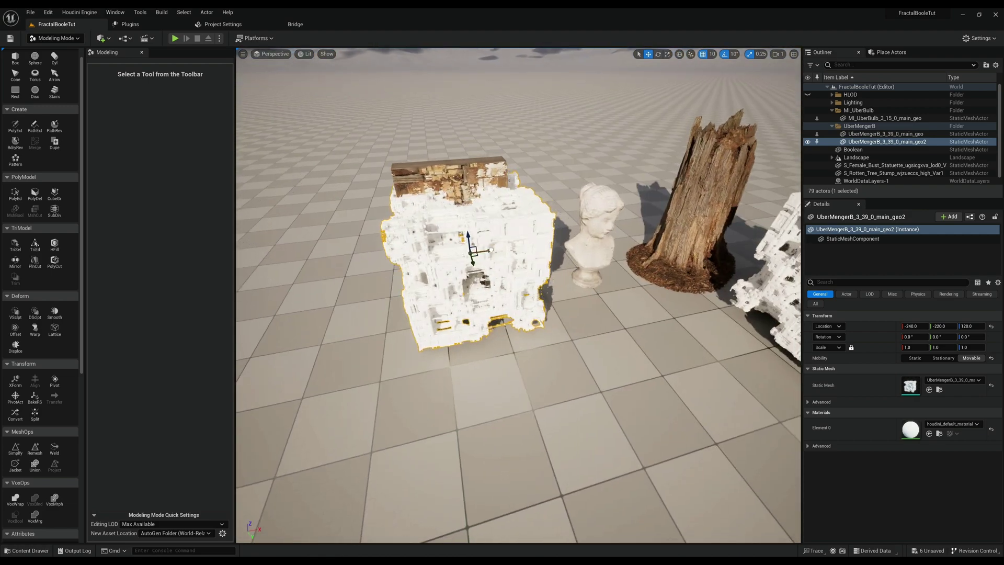
drag(490, 250, 483, 253)
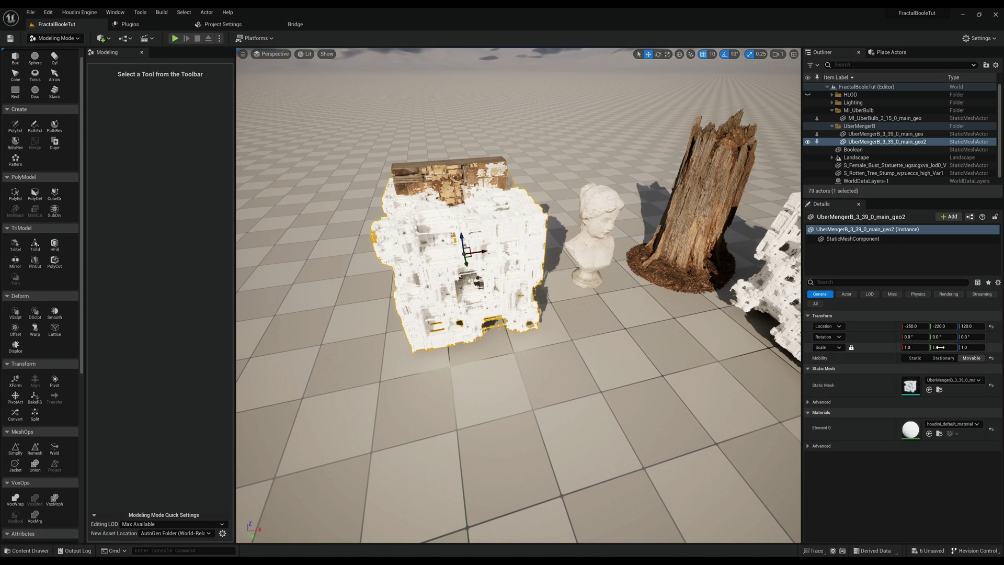
- Unlock proportional scaling on the Menger copy and set its scale to 1.5 along Z, keeping Y at 1
click(851, 348)
text(1.5)
key(Return)
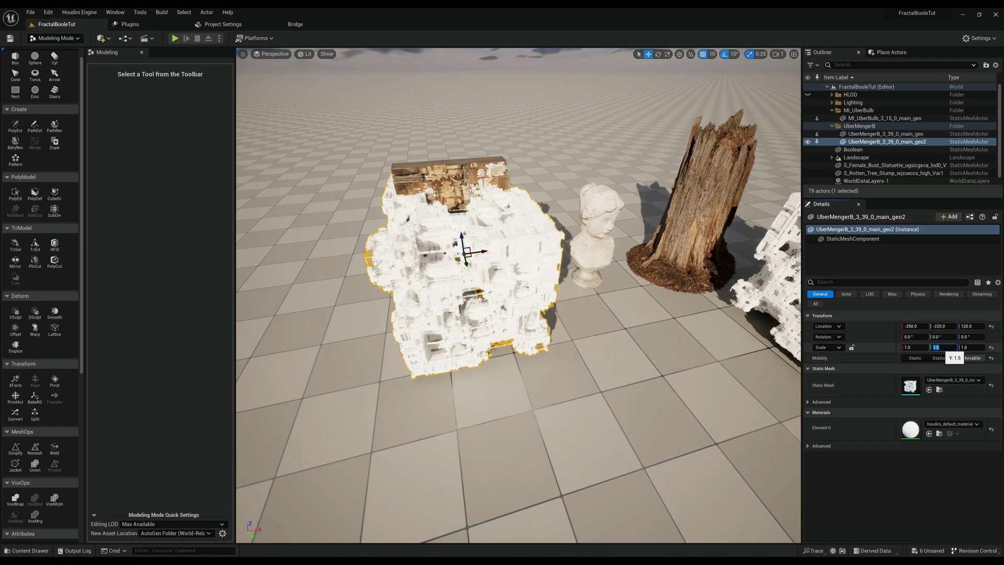
text(1)
key(Return)
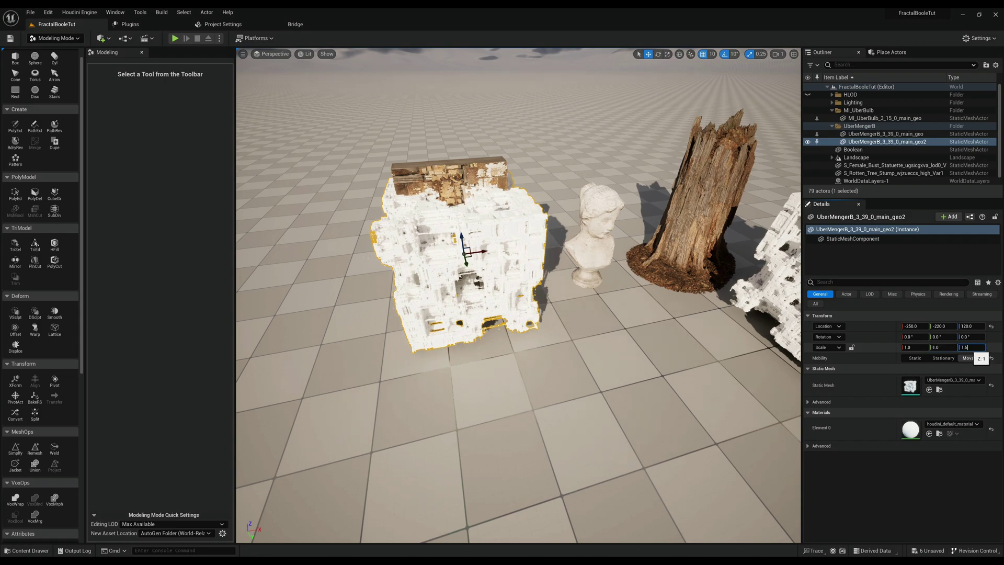
click(971, 348)
text(1.5)
key(Return)
- Move the Menger copy along Y to -330 so it overlaps the cut panel
alt+drag(437, 273, 674, 387)
mouse_move(522, 354)
mouse_down()
mouse_move(469, 413)
mouse_move(486, 363)
mouse_move(512, 341)
mouse_up()
alt+drag(564, 375, 486, 381)
drag(484, 348, 293, 283)
scroll(355, 345, up, 3)
scroll(450, 259, up, 3)
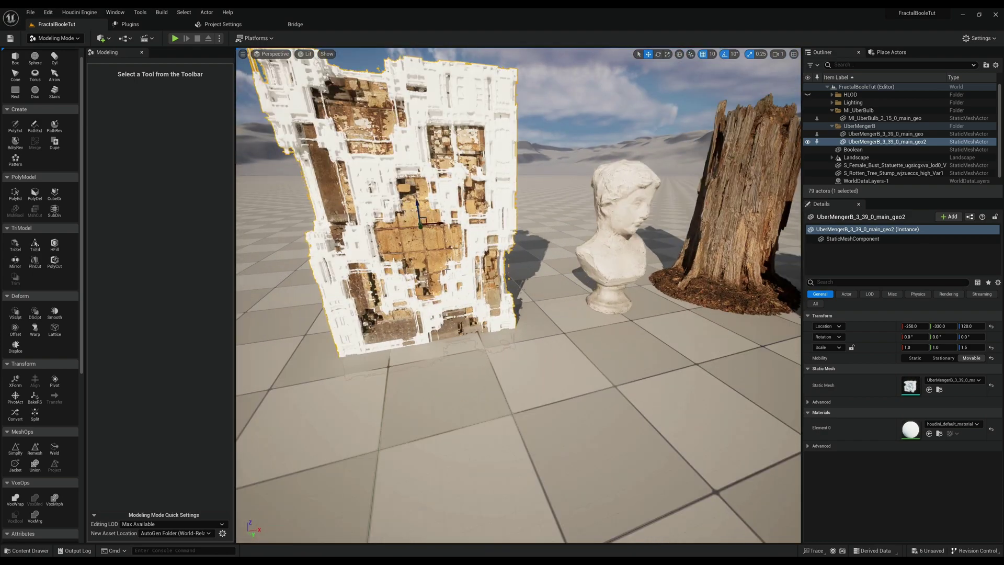
- Set the Menger copy's X scale to 1.5 so it spans beyond the width of the panel
right_drag(462, 251, 442, 230)
alt+drag(425, 256, 430, 253)
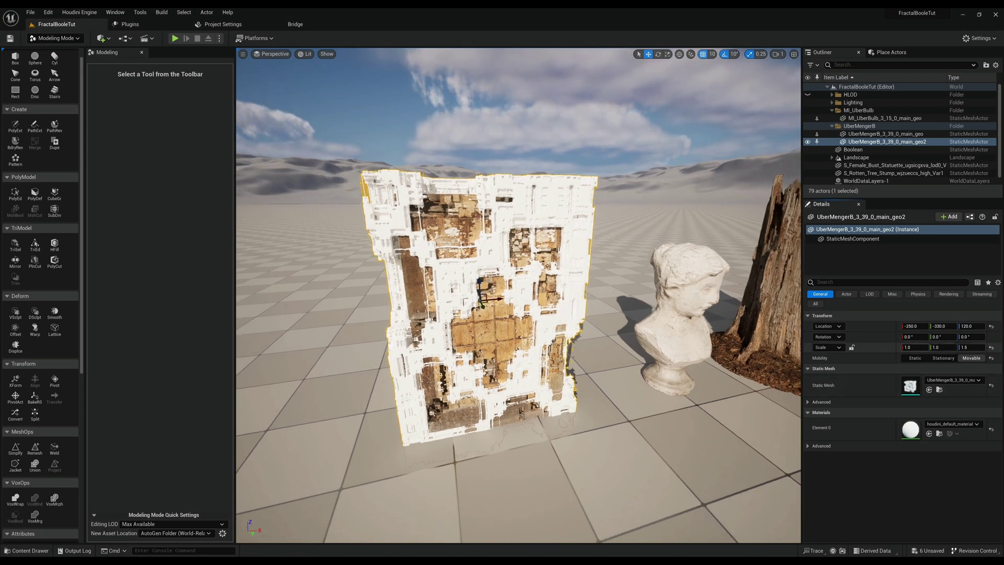
key(Return)
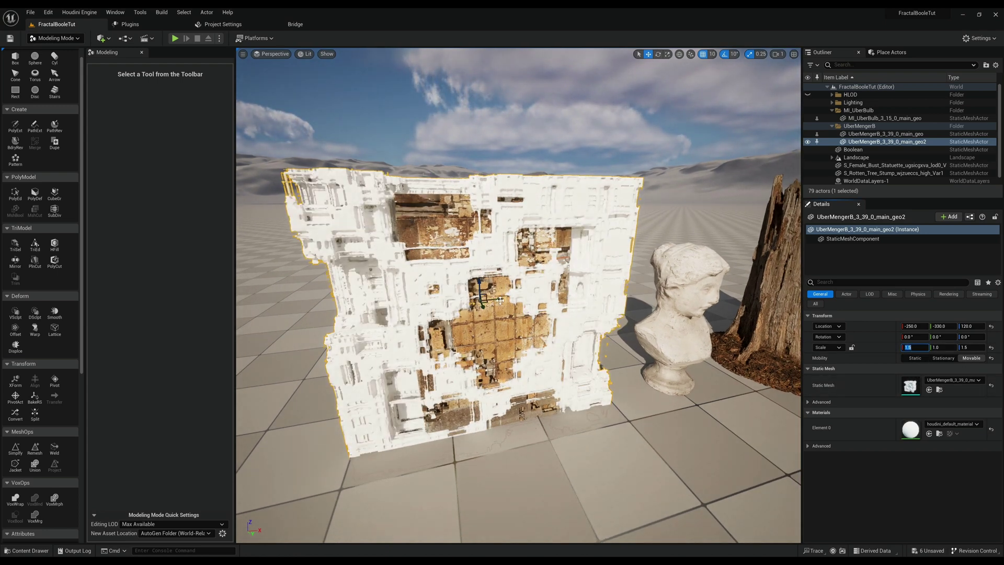
mouse_move(500, 300)
mouse_down()
mouse_move(532, 296)
mouse_move(501, 302)
mouse_up()
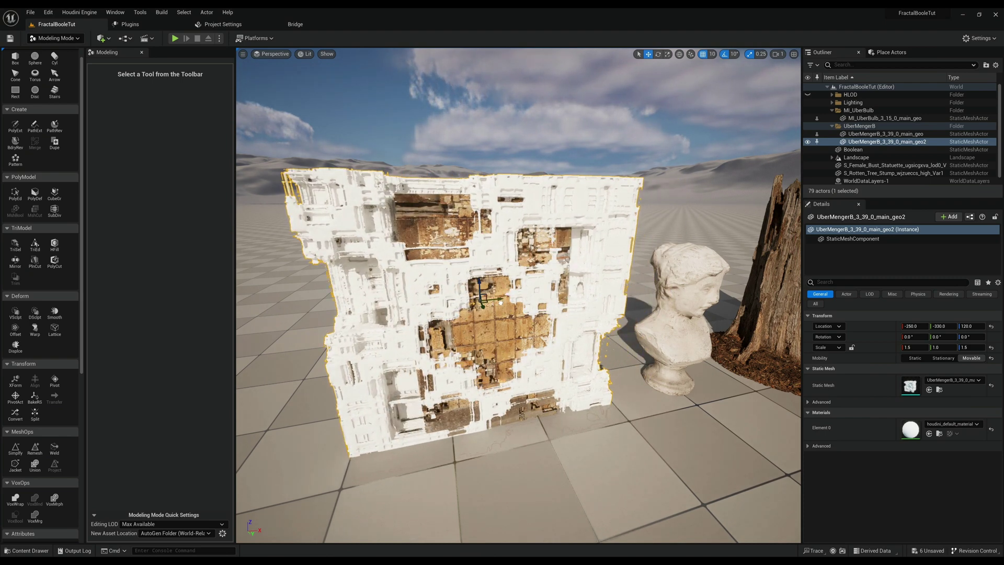
scroll(501, 301, down, 3)
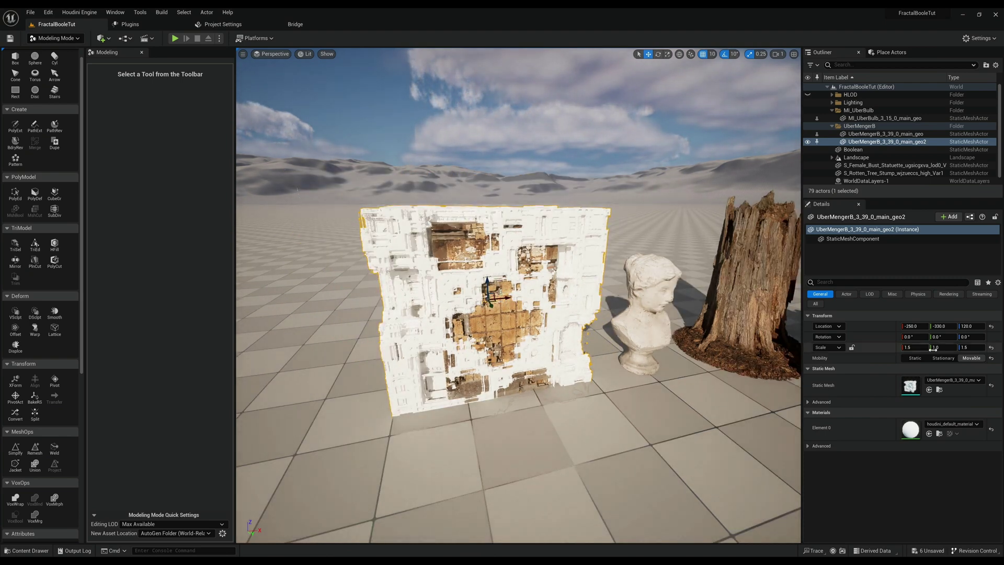
- Combine the Menger copy and the cut panel with Mesh Boolean, set to Intersection, and accept the result
alt+drag(410, 367, 518, 338)
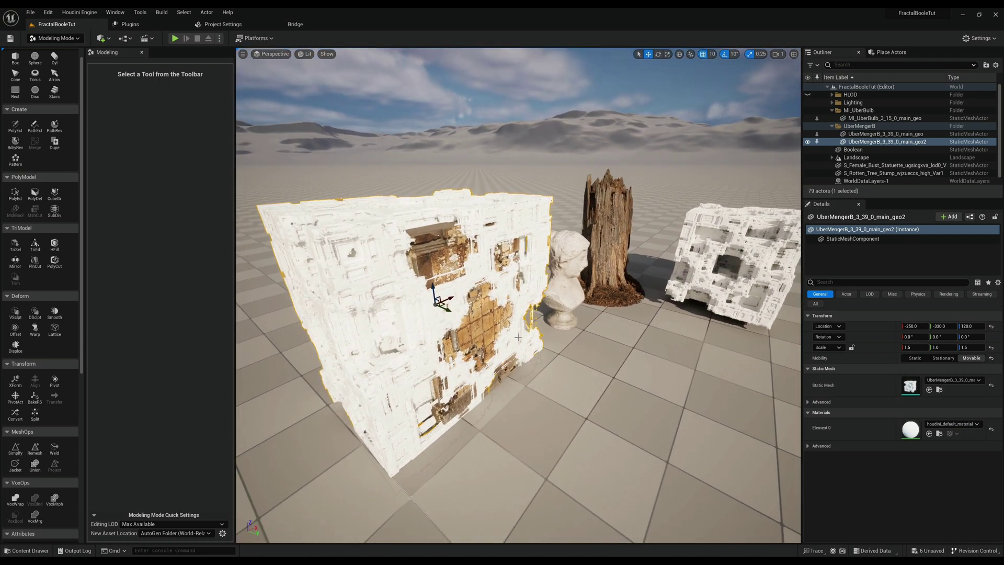
ctrl+click(484, 322)
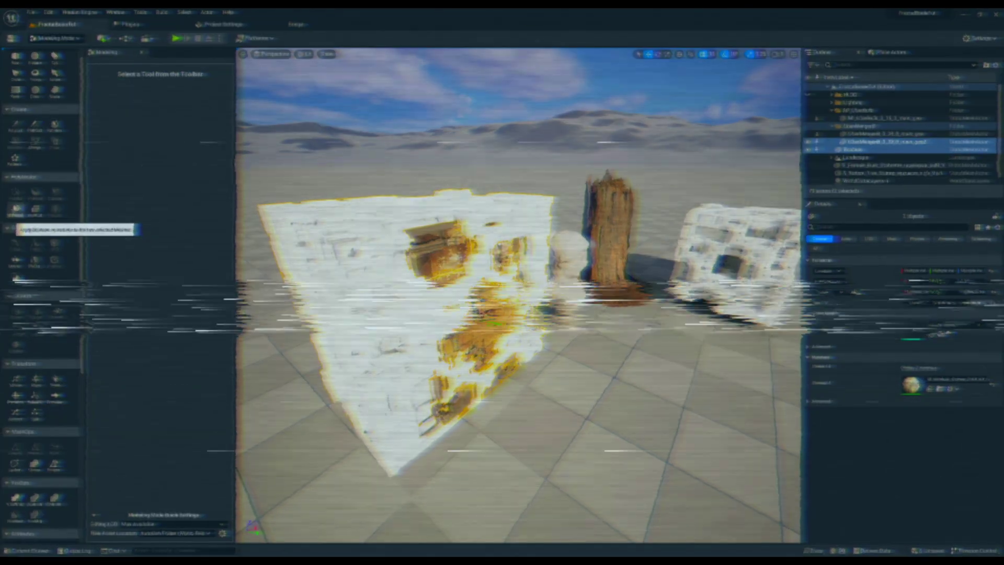
click(15, 208)
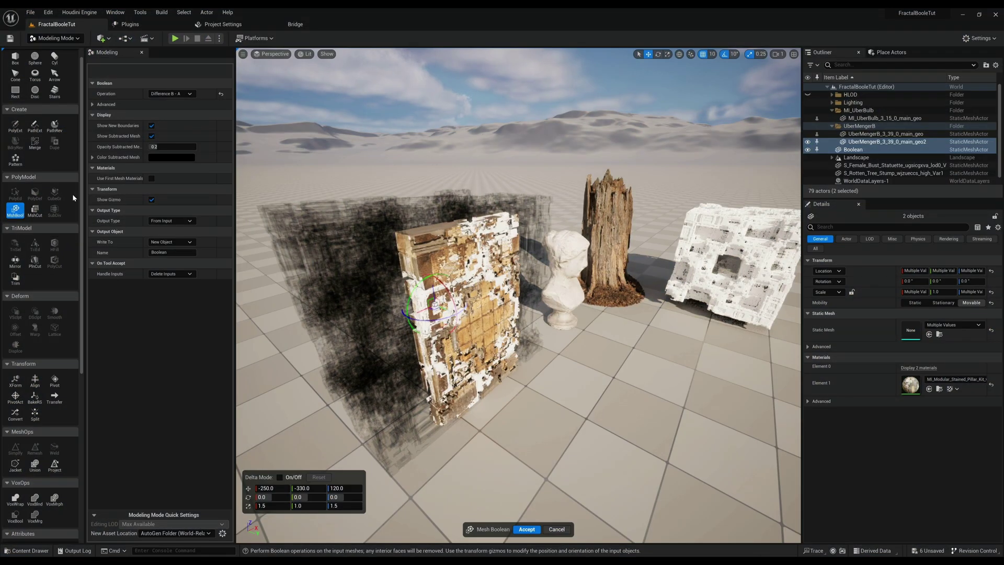
alt+drag(490, 271, 583, 272)
click(176, 94)
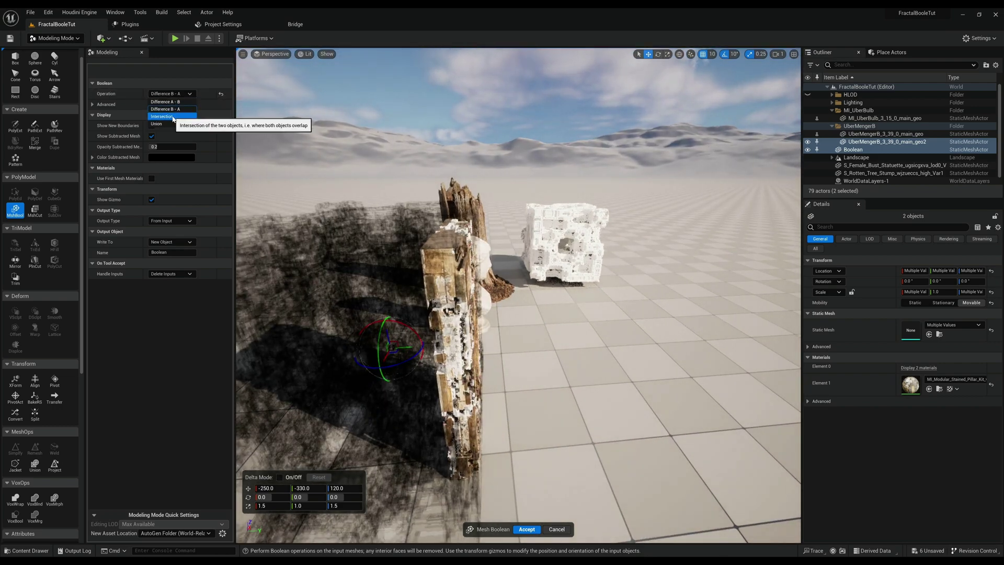
click(179, 126)
alt+drag(475, 409, 456, 418)
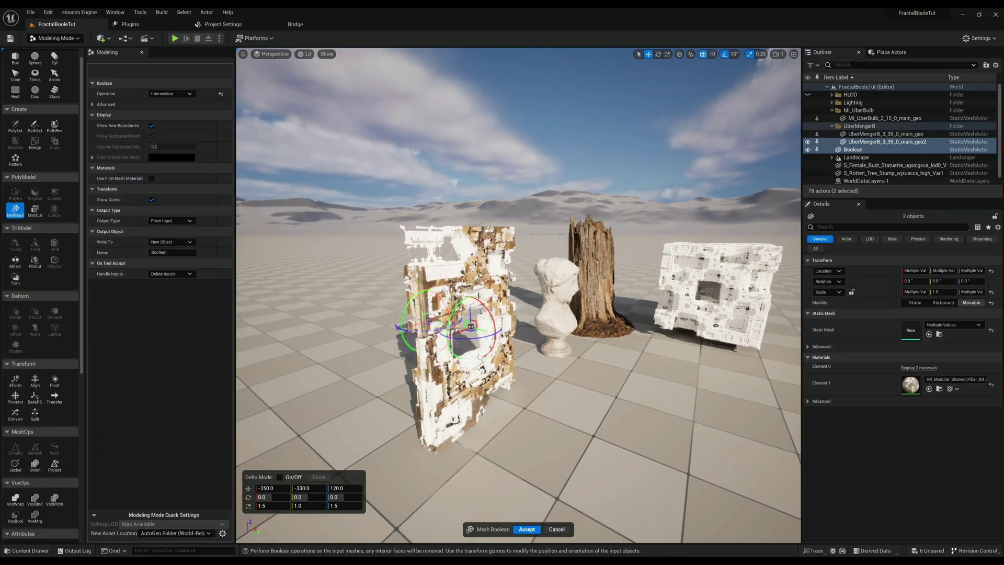
alt+drag(479, 357, 553, 458)
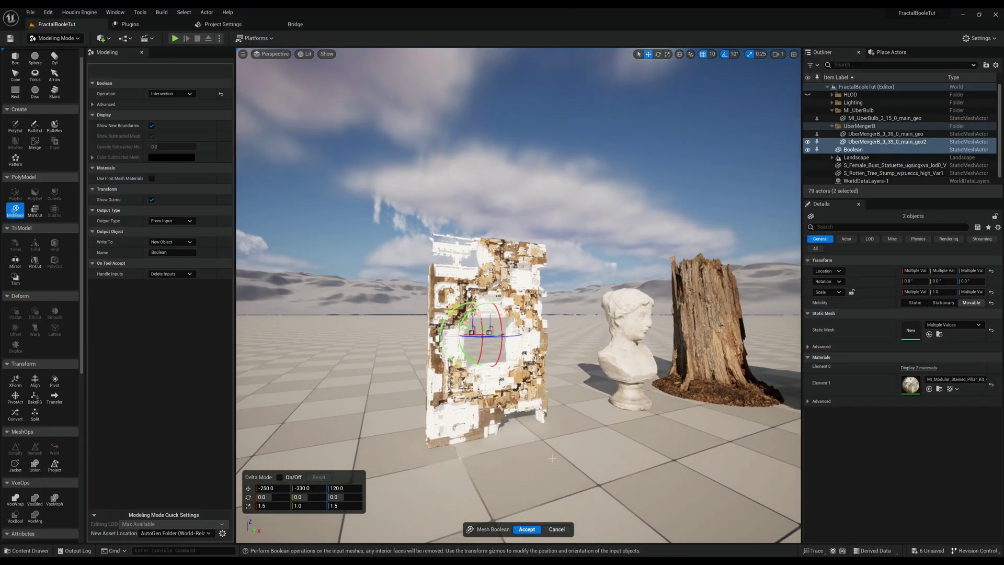
click(527, 529)
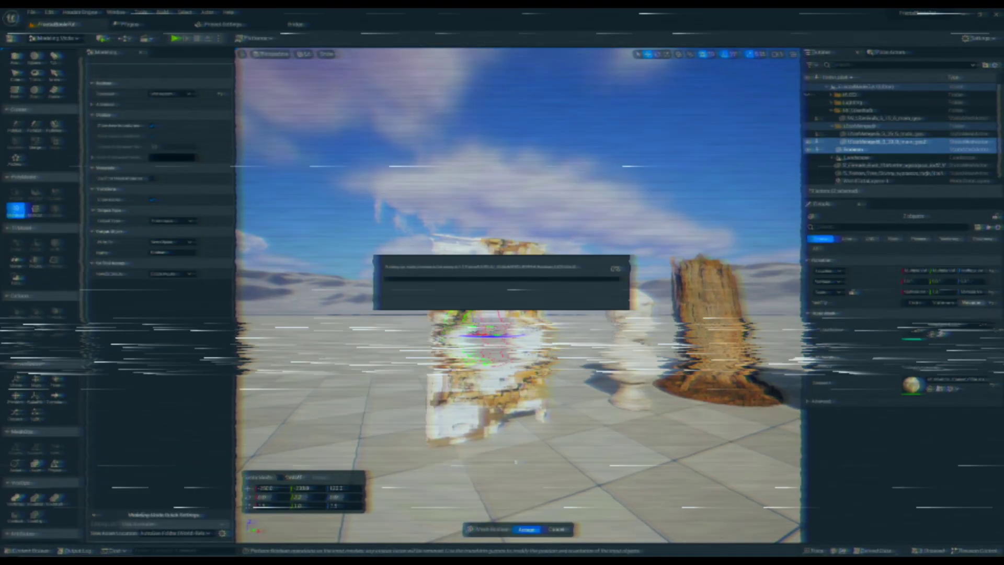
- Assign MI_Modular_Stained_Pillar_Kit to Element 0 of the intersected panel as well
mouse_move(522, 301)
alt+mouse_down()
mouse_move(476, 334)
mouse_move(528, 360)
mouse_move(575, 309)
mouse_move(523, 313)
alt+mouse_up()
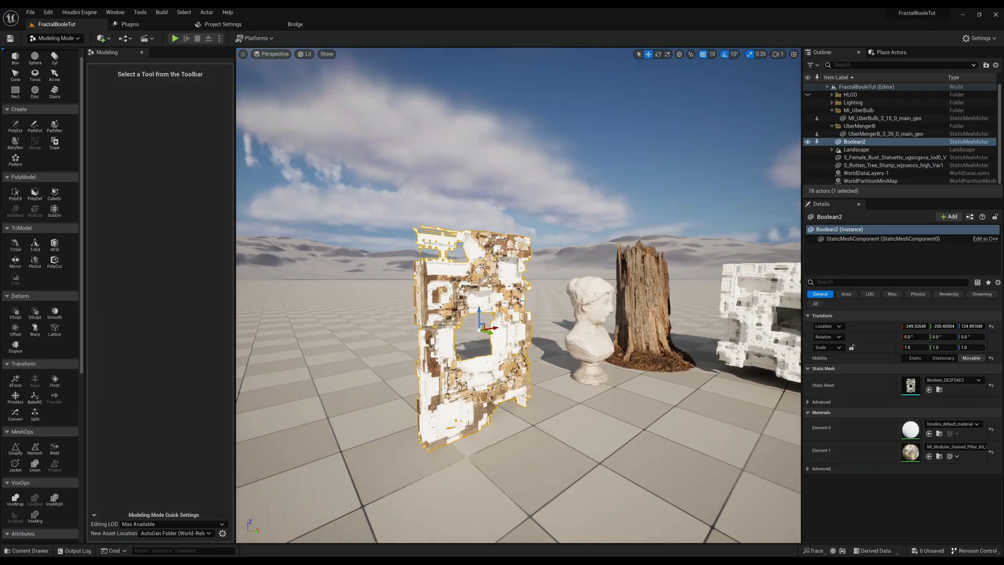
click(939, 456)
key(ctrl+space)
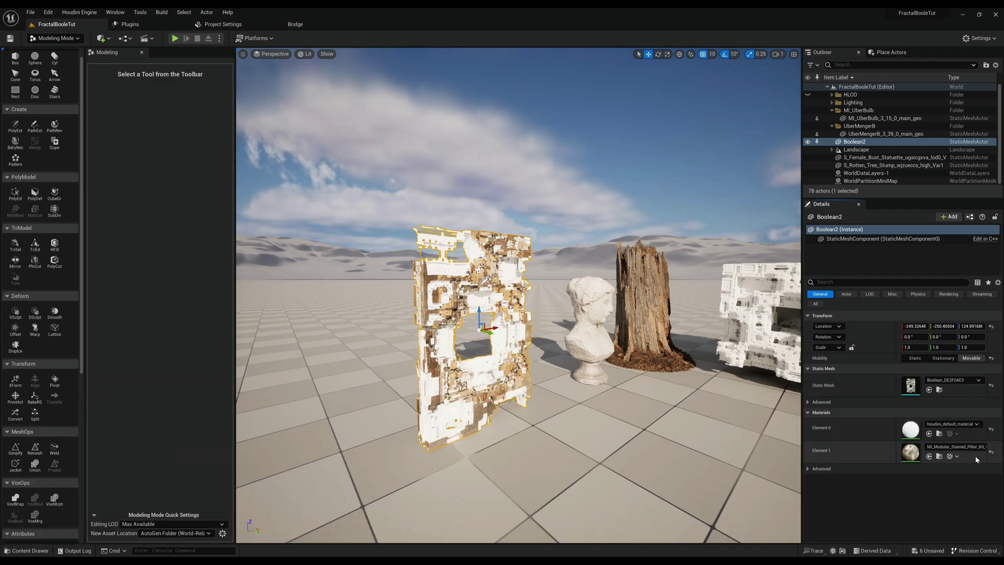
click(929, 434)
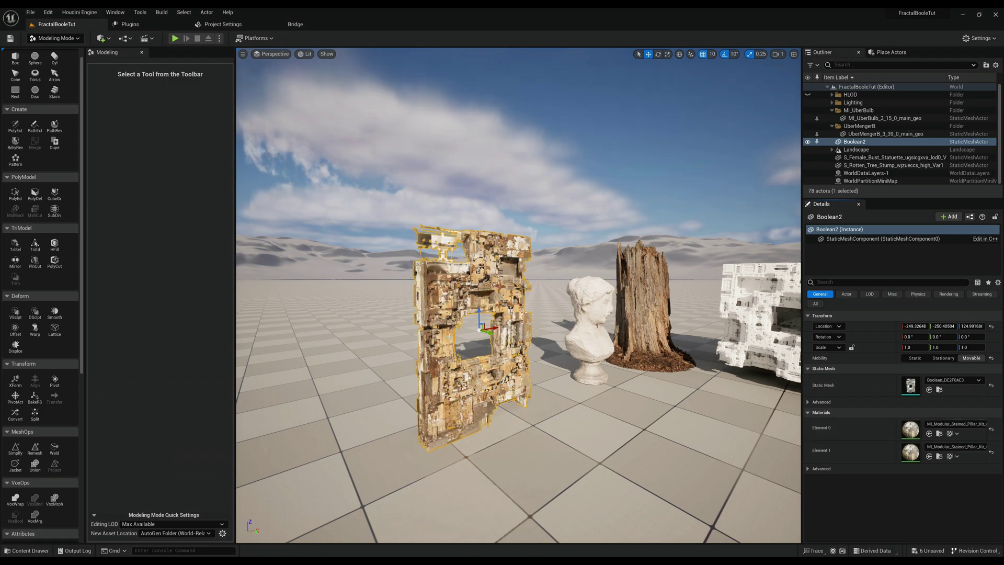
- Move the original Menger mesh away from the tree stump and park it in the background behind the carved panel
alt+drag(627, 340, 581, 303)
right_drag(531, 376, 525, 400)
key(d)
click(717, 348)
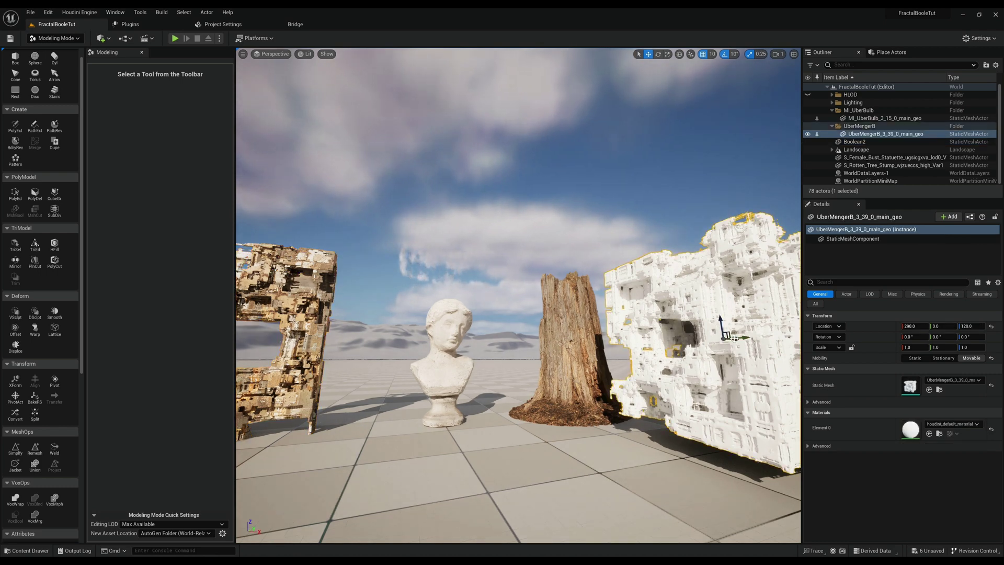
drag(735, 338, 689, 357)
right_drag(689, 358, 664, 408)
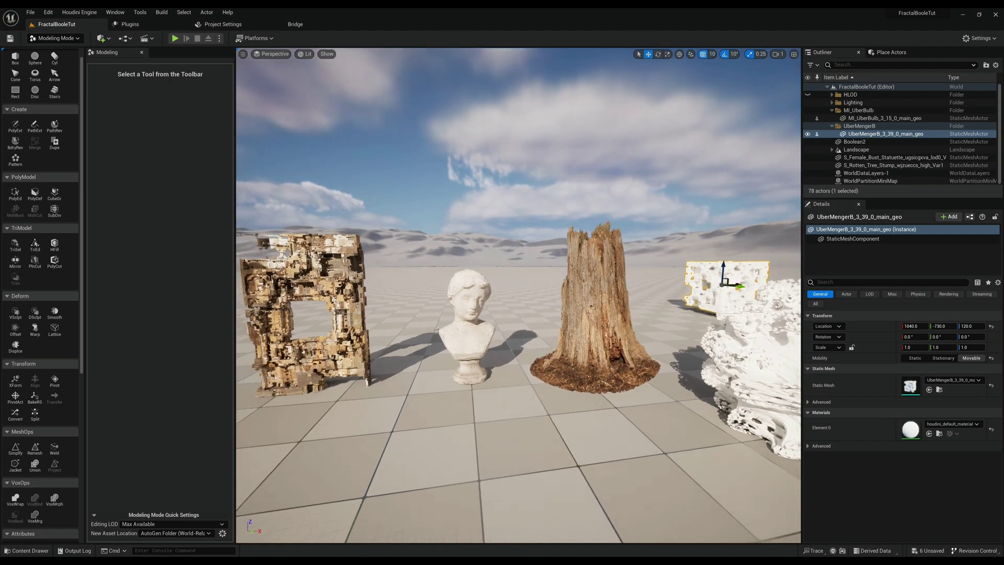
drag(737, 285, 339, 290)
- Undo the accidental move of the carved panel and park the original Menger mesh behind it at X -430, Y -370
click(331, 310)
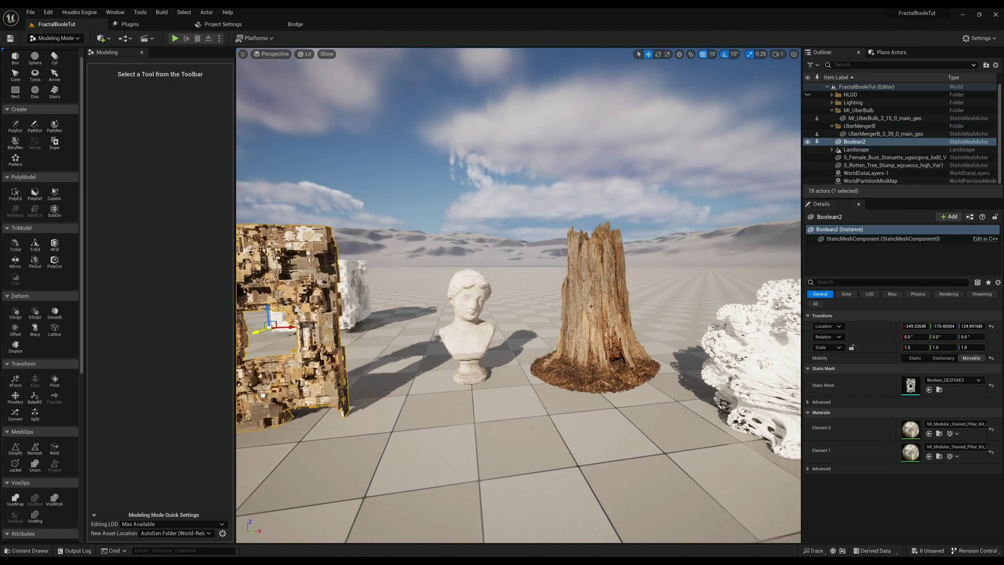
key(ctrl+z)
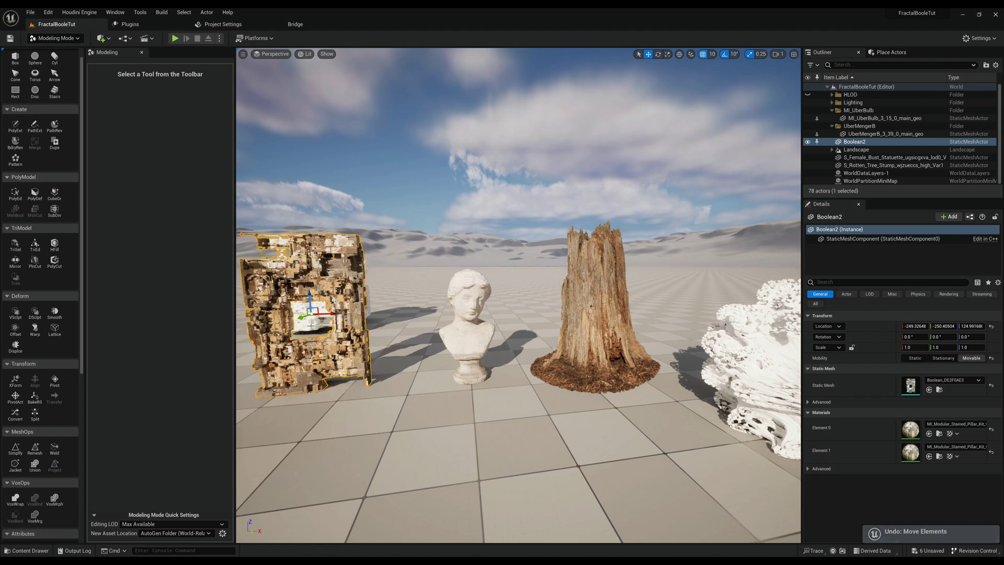
click(312, 323)
drag(318, 295, 240, 305)
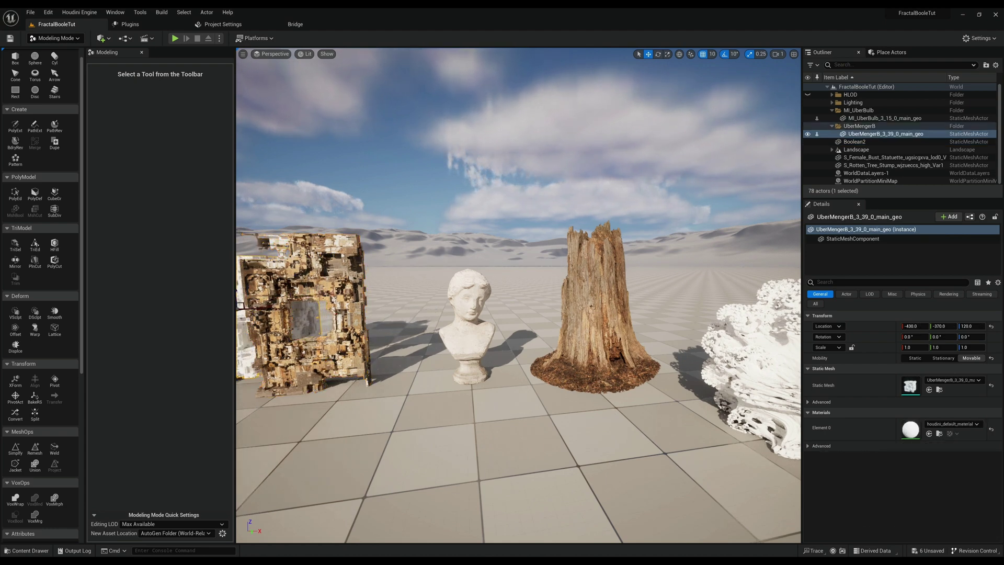
- Duplicate the UberBulb mesh, place the copy in front of the tree stump, and set its locked uniform scale to 0.25
click(773, 349)
key(d)
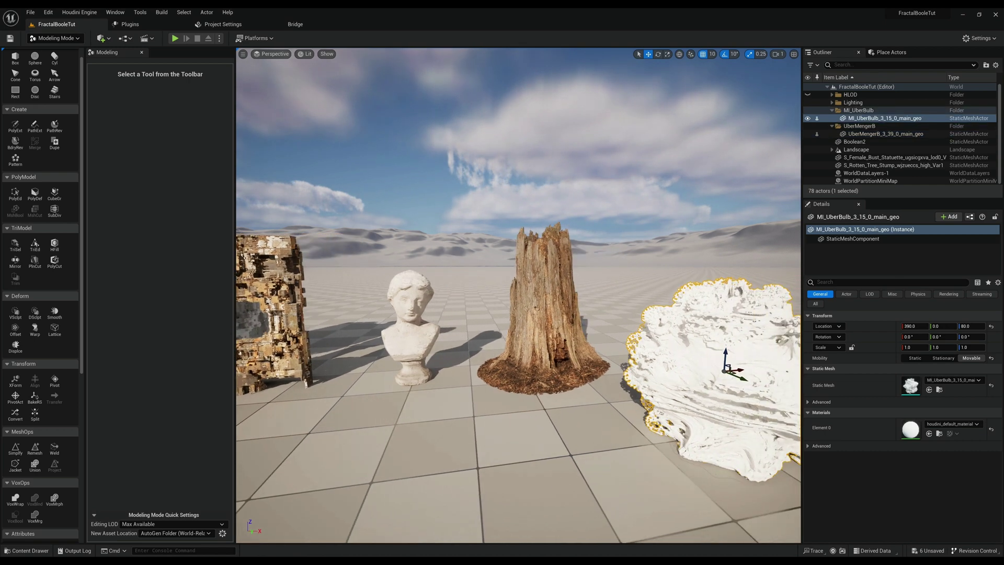
alt+drag(744, 370, 459, 401)
key(f)
click(851, 347)
text(5)
key(Return)
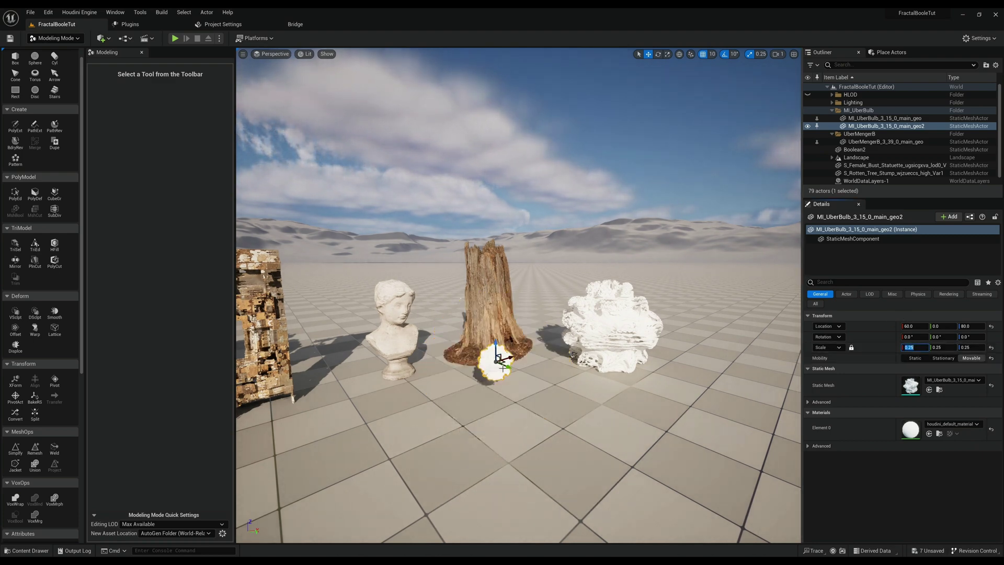
- Move the small bulb copy into the female bust's head at X 0, Y -240, Z 150
drag(503, 367, 430, 350)
click(396, 320)
key(f)
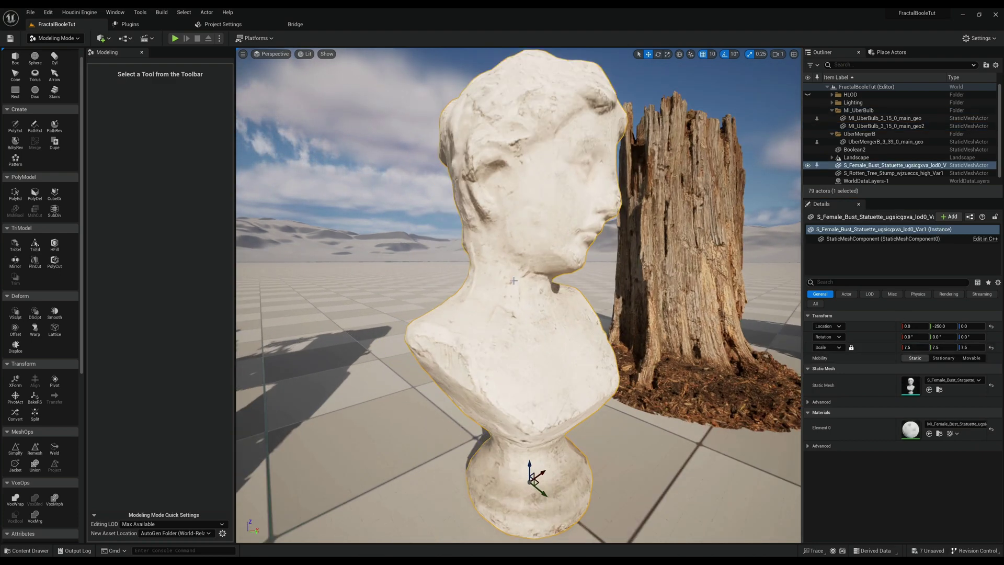
alt+drag(397, 320, 288, 320)
click(632, 293)
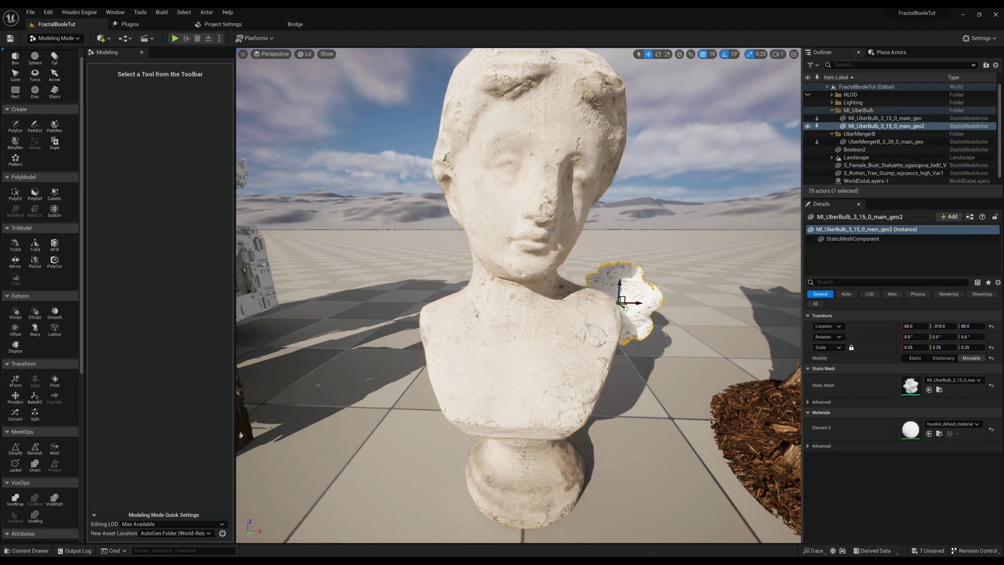
drag(624, 307, 627, 362)
drag(680, 344, 512, 181)
scroll(557, 189, up, 5)
scroll(557, 190, down, 6)
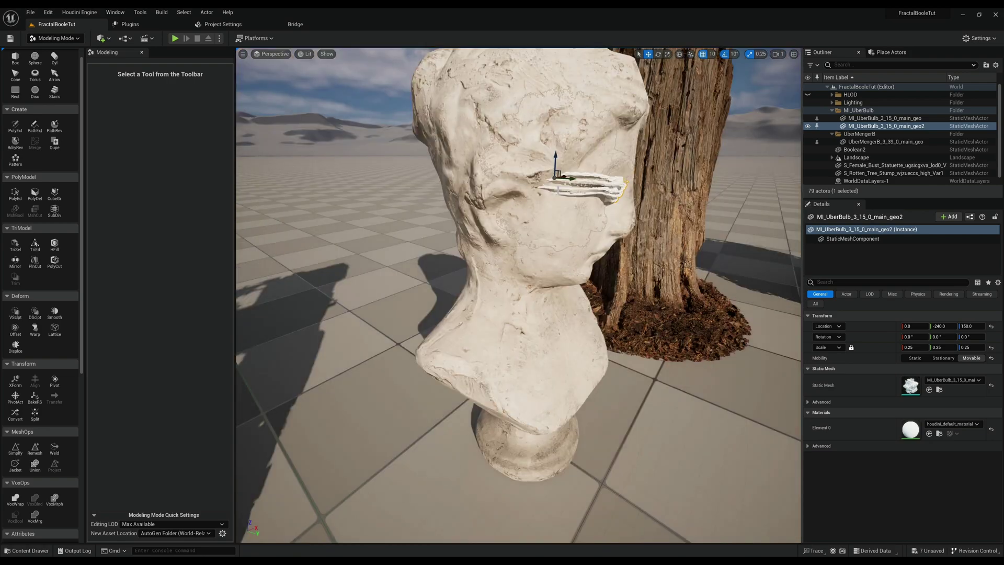
- Set the bulb copy's uniform scale to 0.4 and shift it to Y -250 so it encloses the bust's face
alt+drag(592, 177, 740, 273)
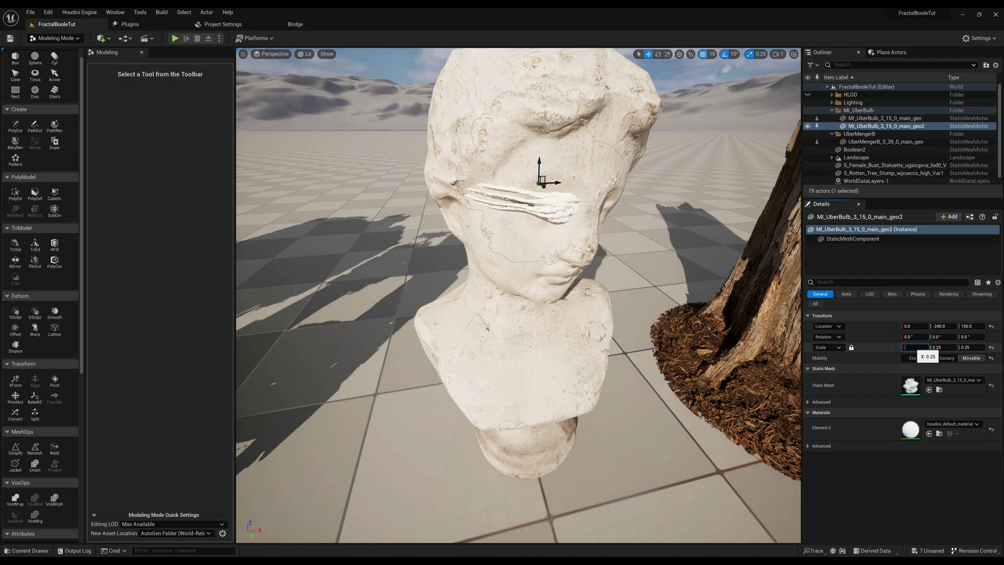
key(Return)
scroll(591, 232, down, 5)
alt+drag(591, 232, 512, 206)
alt+drag(293, 270, 251, 271)
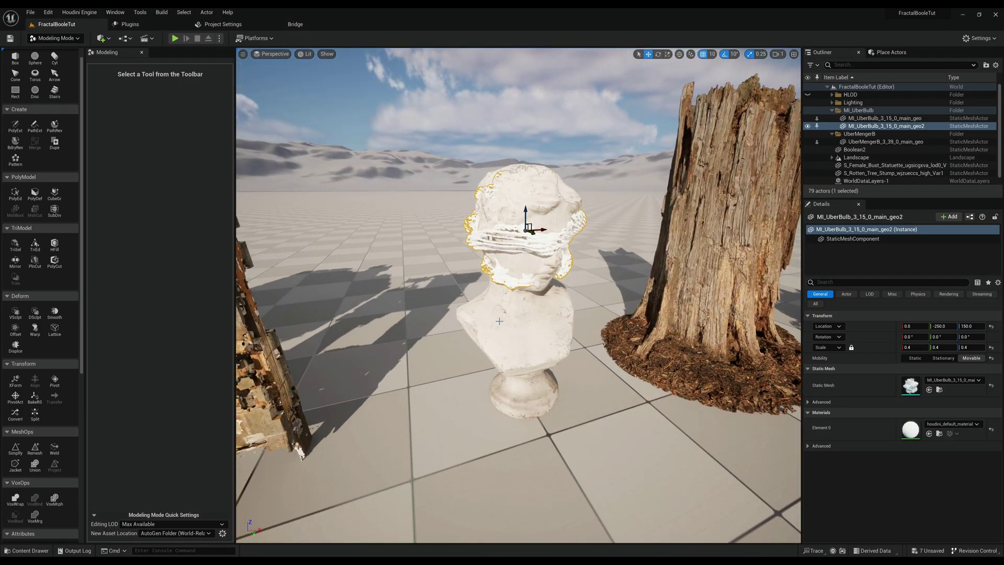
- Subtract the bulb copy from the female bust with Mesh Boolean, set to Difference A - B, and accept the result
click(487, 261)
ctrl+click(469, 239)
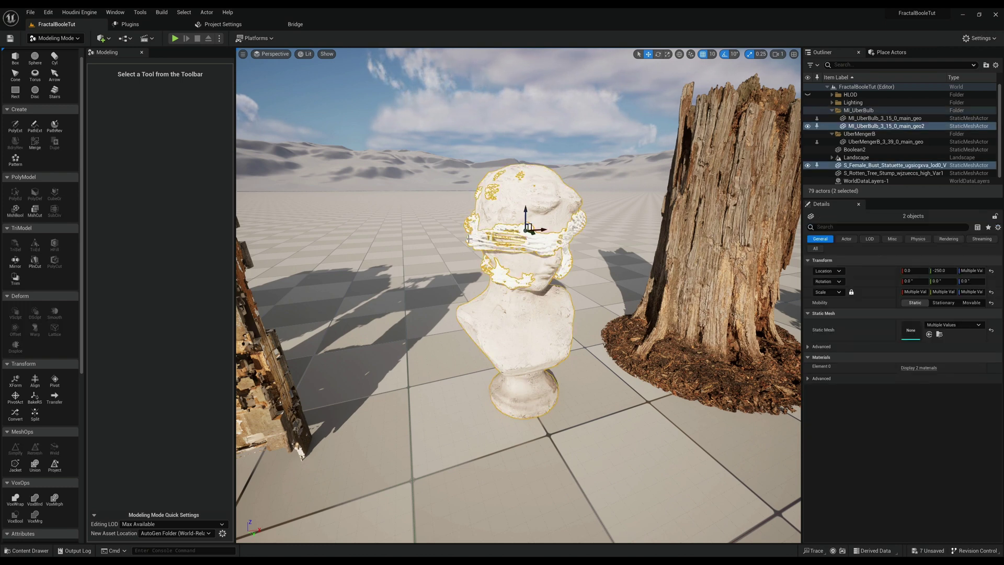
click(16, 210)
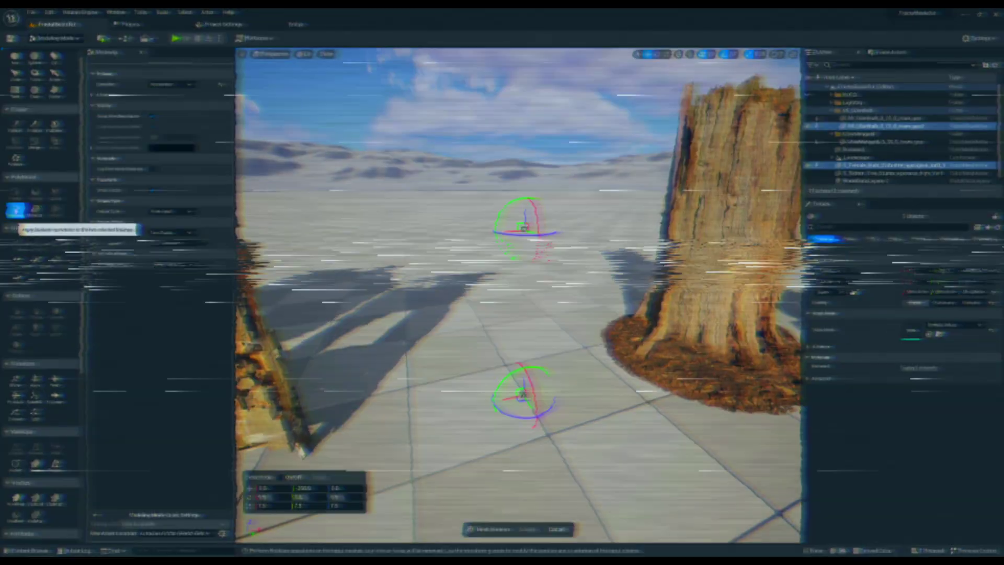
mouse_move(541, 228)
alt+mouse_down()
mouse_move(640, 233)
mouse_move(557, 233)
alt+mouse_up()
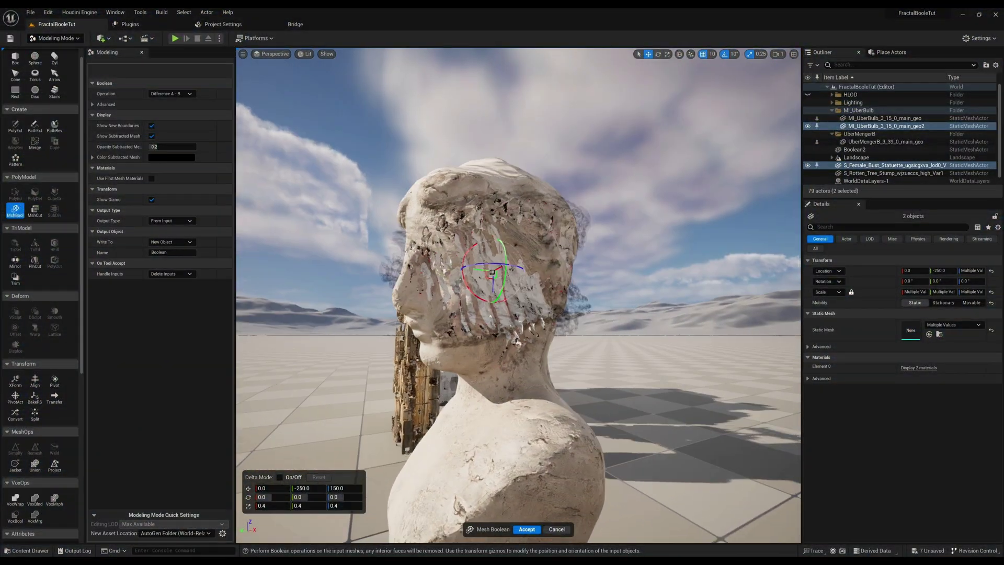
alt+drag(492, 293, 517, 296)
right_drag(335, 293, 293, 293)
alt+drag(518, 296, 489, 251)
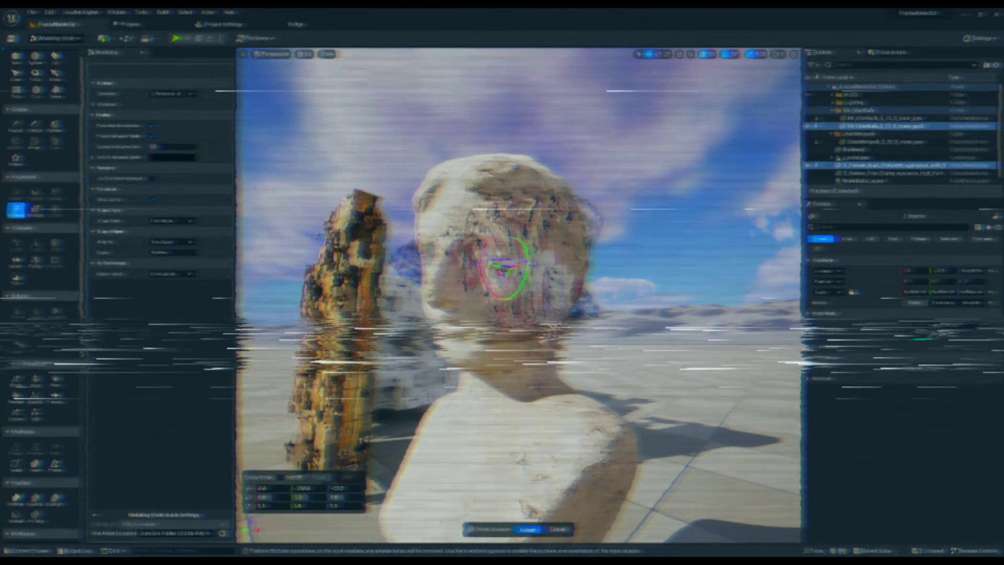
key(Return)
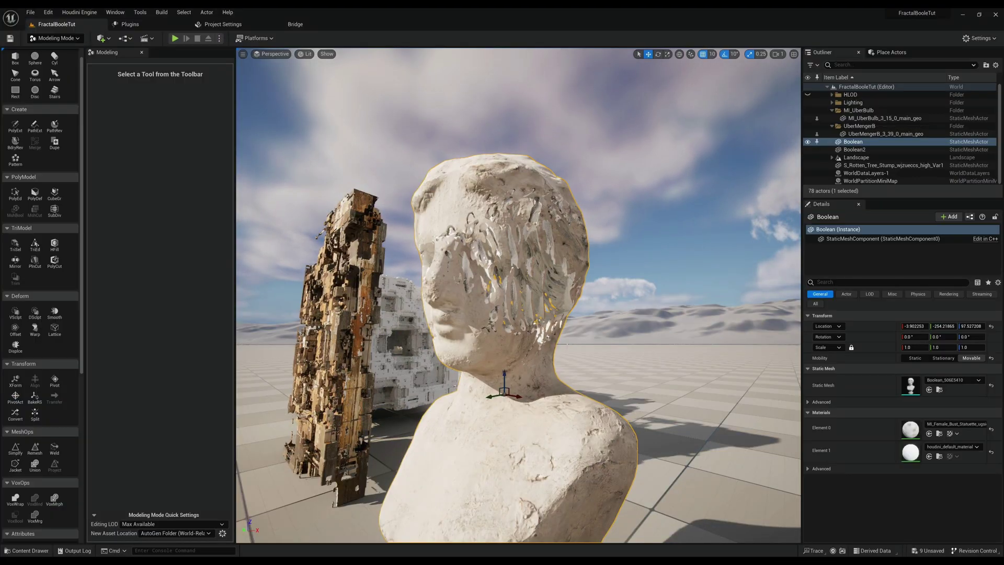
- Assign MI_Damaged_Brick_Wall_Plaster from the Megascans Surfaces folder to Element 1 of the carved bust
alt+drag(526, 323, 544, 313)
scroll(522, 275, up, 5)
scroll(522, 275, down, 5)
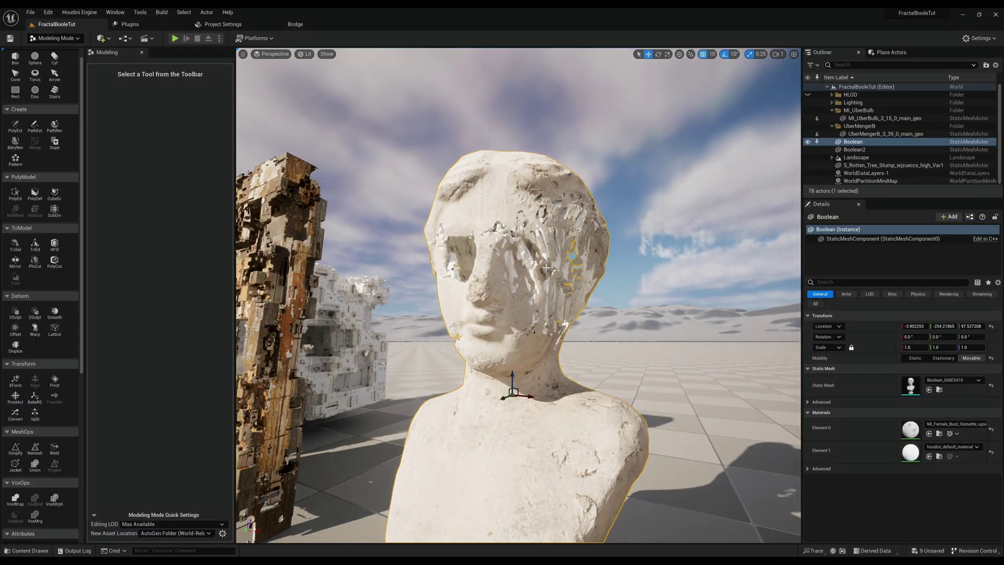
right_drag(546, 268, 544, 269)
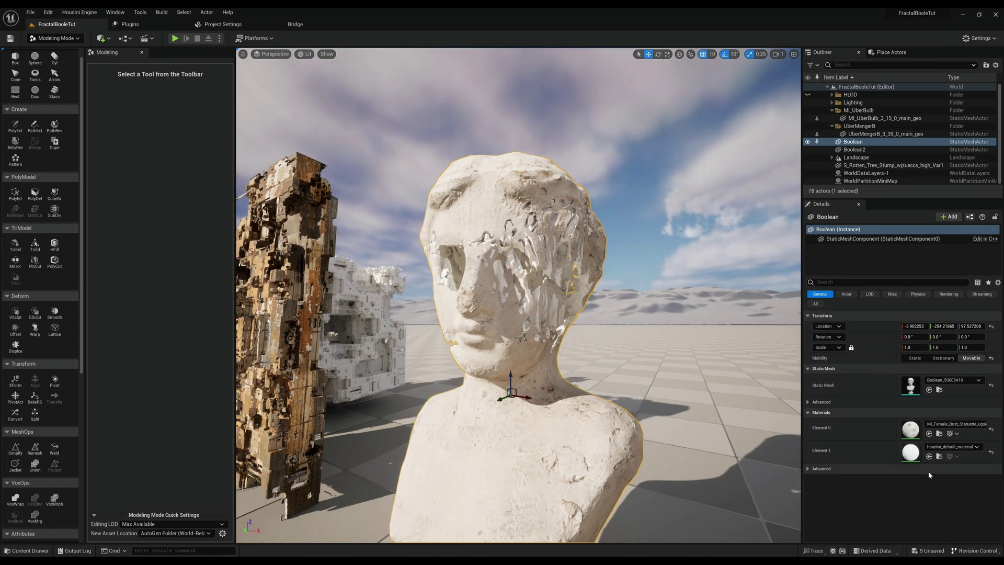
key(ctrl+space)
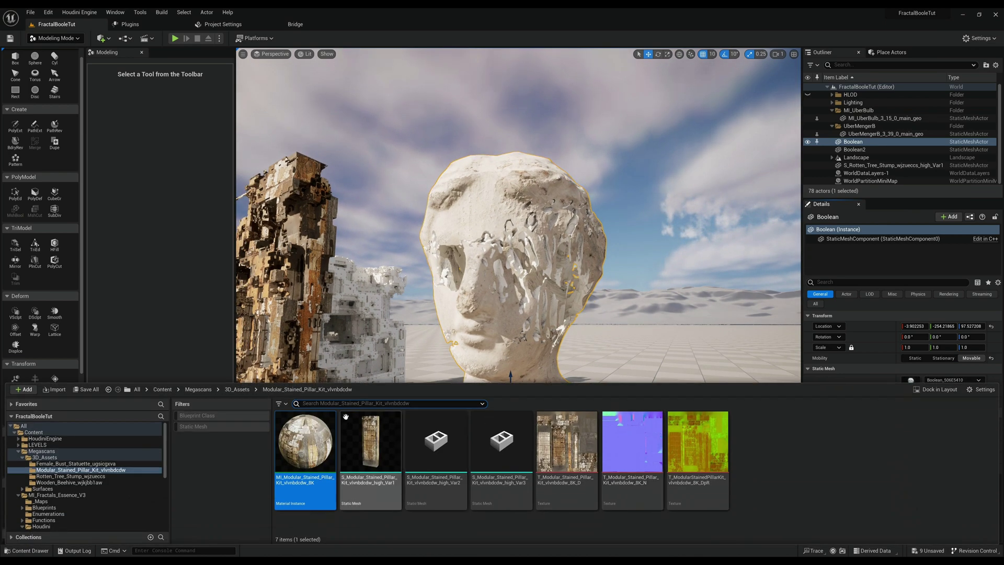
click(162, 390)
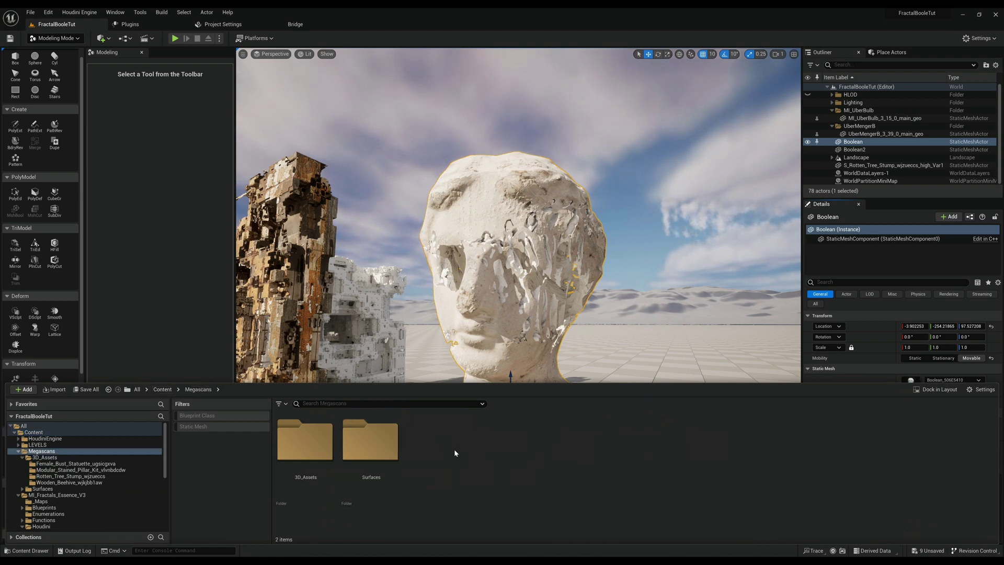
double_click(370, 442)
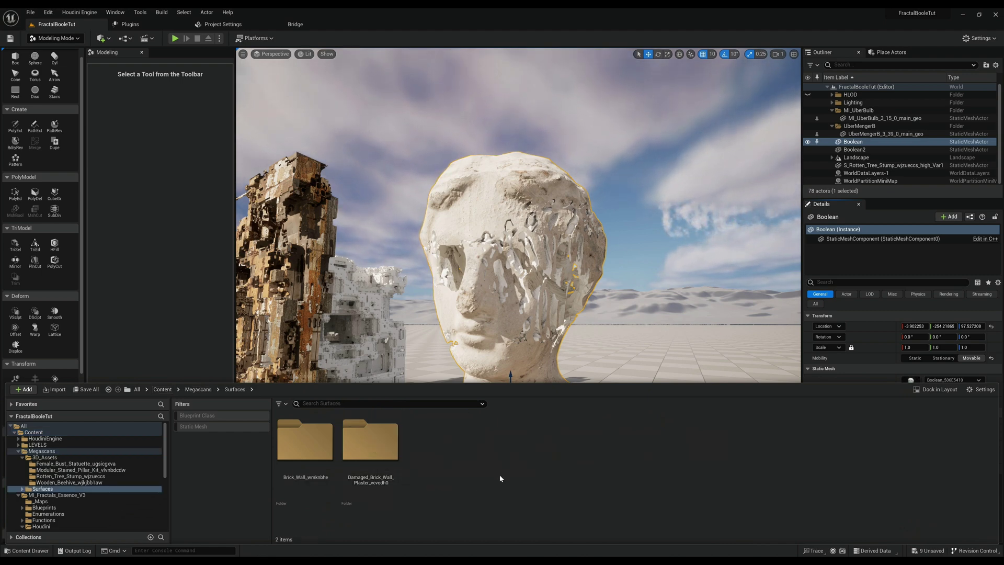
double_click(370, 441)
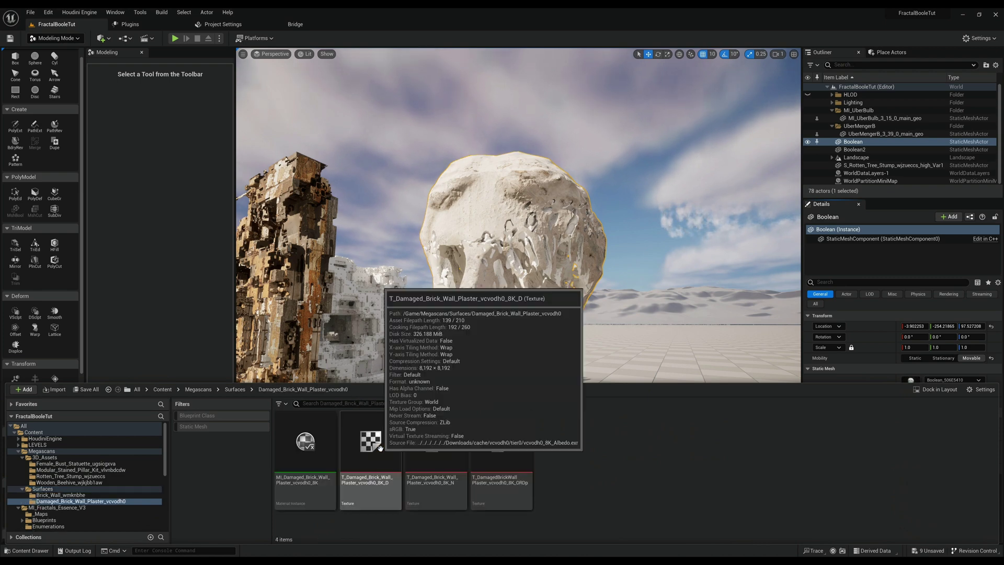
click(295, 441)
key(ctrl+space)
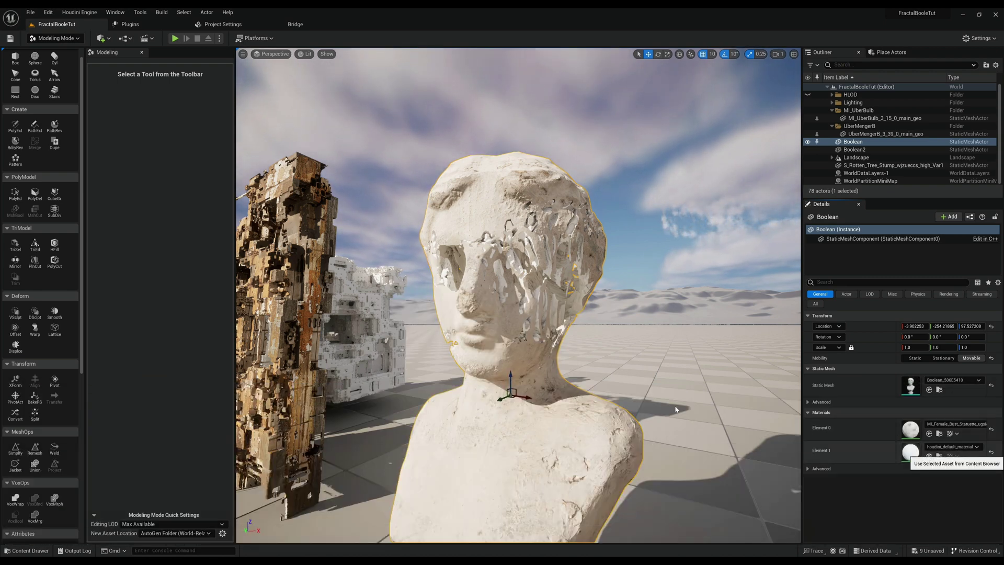
- Duplicate the UberBulb mesh toward the tree stump and slide the original farther away from it along X
scroll(545, 302, up, 1)
scroll(545, 302, down, 1)
alt+drag(545, 302, 596, 293)
scroll(533, 264, down, 1)
scroll(596, 293, down, 1)
right_drag(546, 302, 546, 302)
click(773, 350)
right_drag(773, 350, 772, 350)
alt+drag(759, 364, 502, 351)
drag(754, 362, 818, 363)
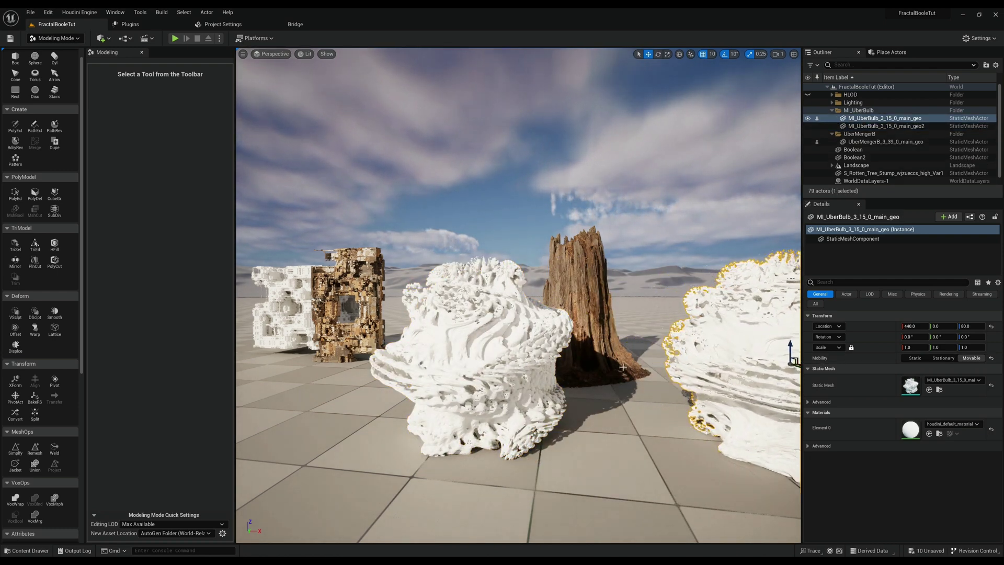
middle_drag(627, 368, 660, 358)
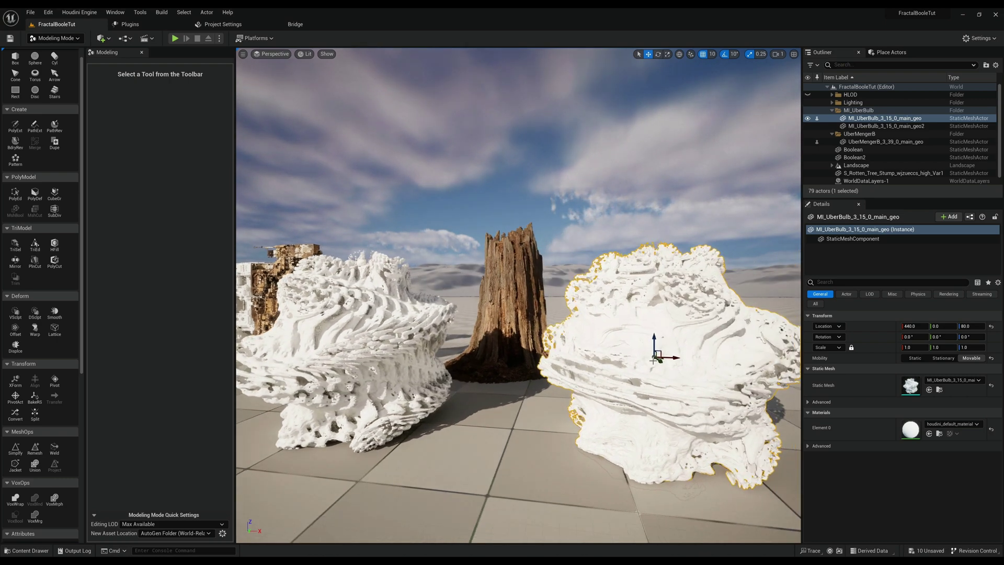
drag(667, 357, 792, 359)
- Move the new bulb copy to X 220 and rotate it 90° about its X and Z axes
click(396, 361)
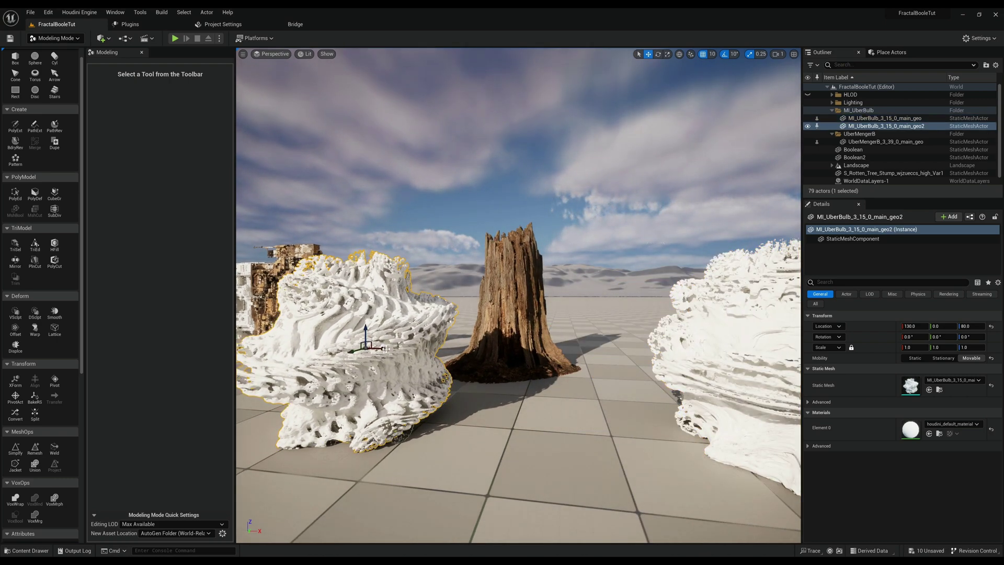
drag(382, 349, 458, 351)
alt+drag(513, 334, 460, 365)
alt+drag(403, 343, 422, 357)
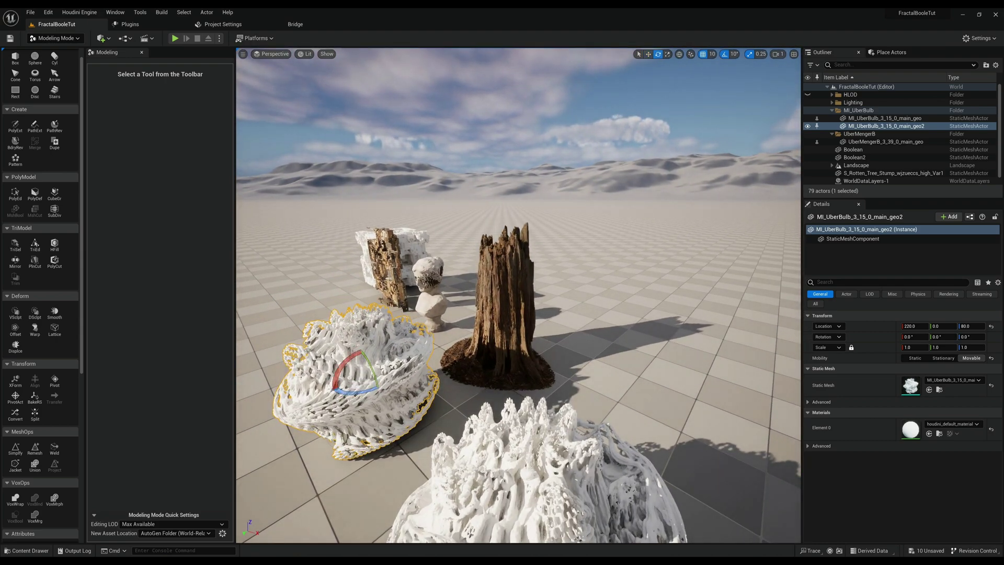
drag(356, 352, 396, 371)
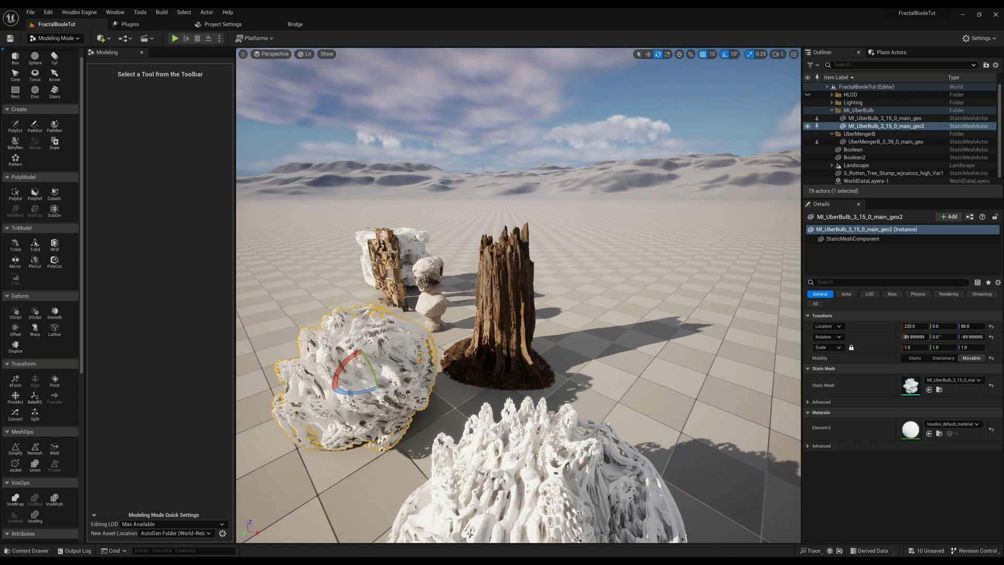
- Position the rotated bulb copy against the upper part of the tree stump at X 240, Y -220, Z 270
drag(343, 386, 454, 333)
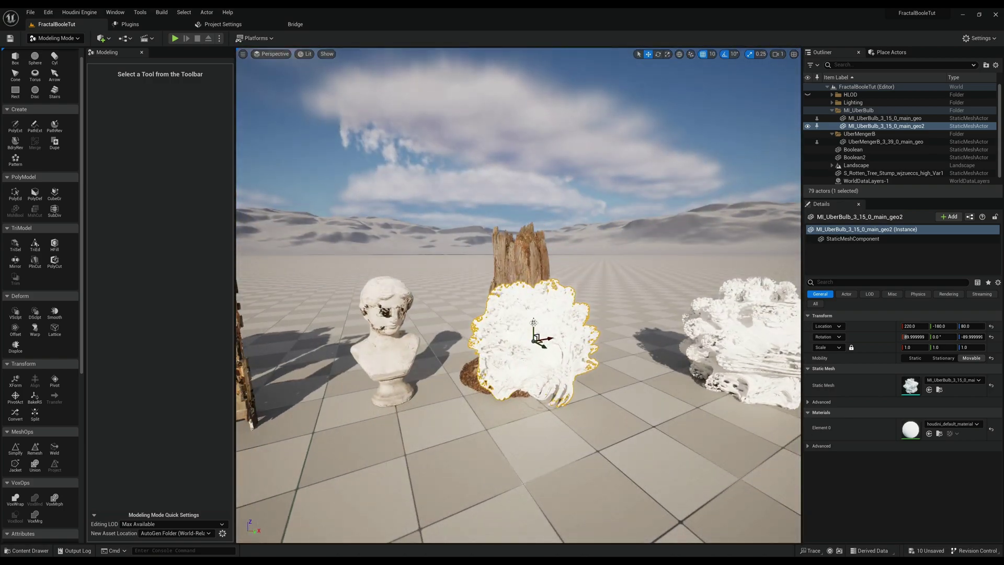
drag(534, 323, 650, 266)
alt+drag(581, 272, 520, 261)
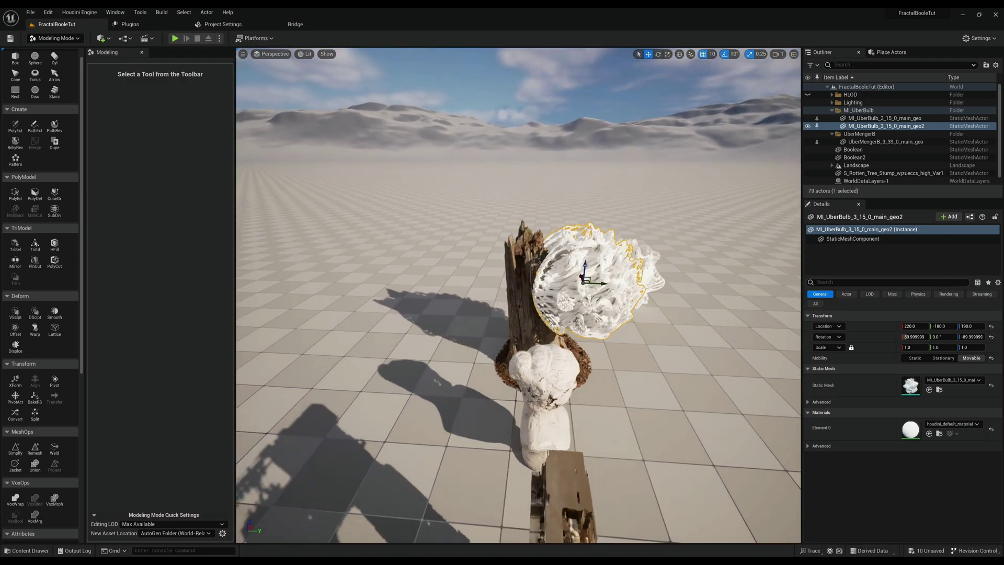
drag(586, 265, 714, 327)
alt+drag(518, 293, 533, 293)
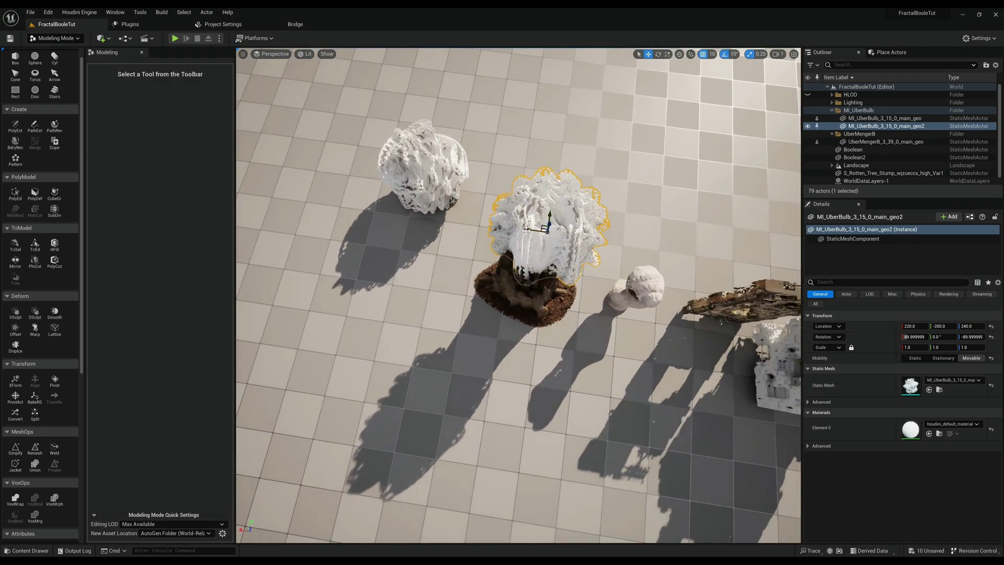
drag(526, 230, 249, 309)
alt+drag(507, 276, 408, 214)
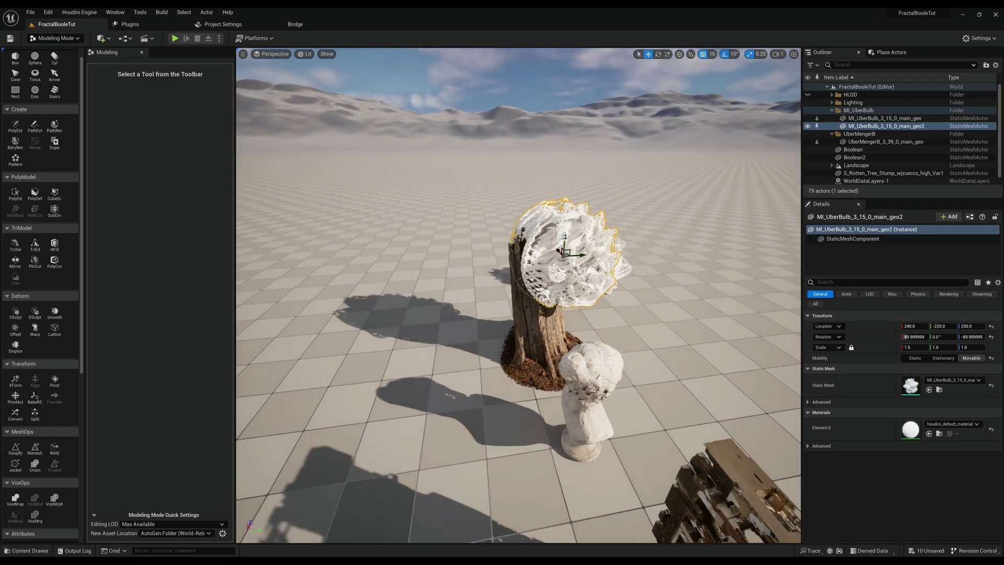
drag(565, 219, 566, 216)
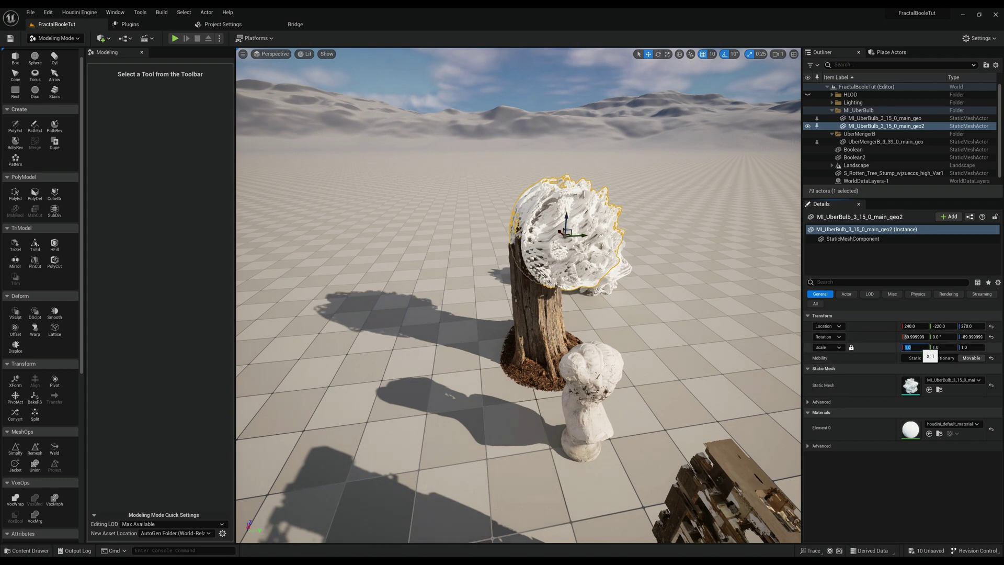
- Set the bulb copy's uniform scale to 1.25 and shift it along Y over the stump's upper part
click(917, 347)
text(1.25)
key(Return)
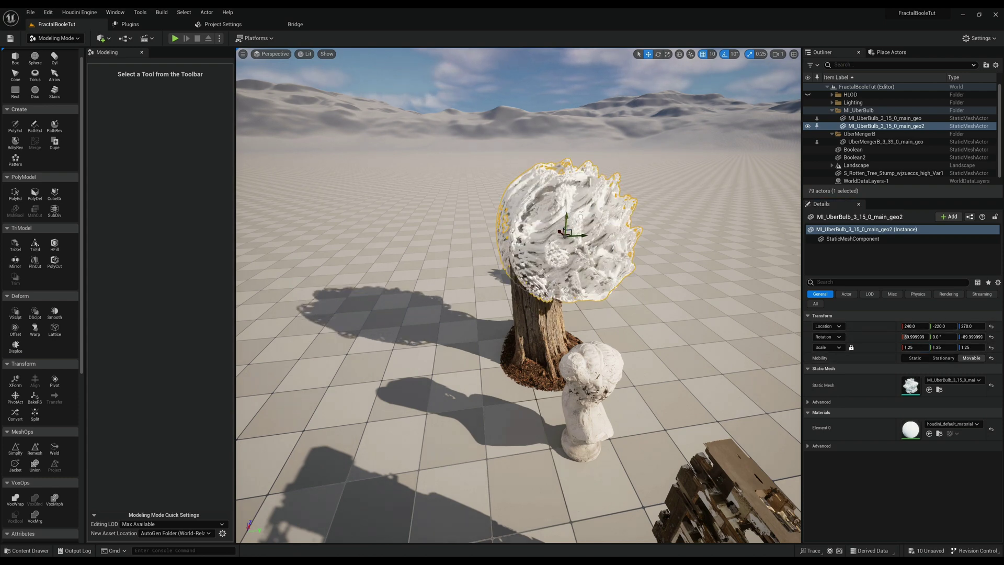
drag(579, 234, 445, 238)
- Set up a Mesh Boolean between the bulb copy and the tree stump with the operation Difference B - A
ctrl+click(520, 325)
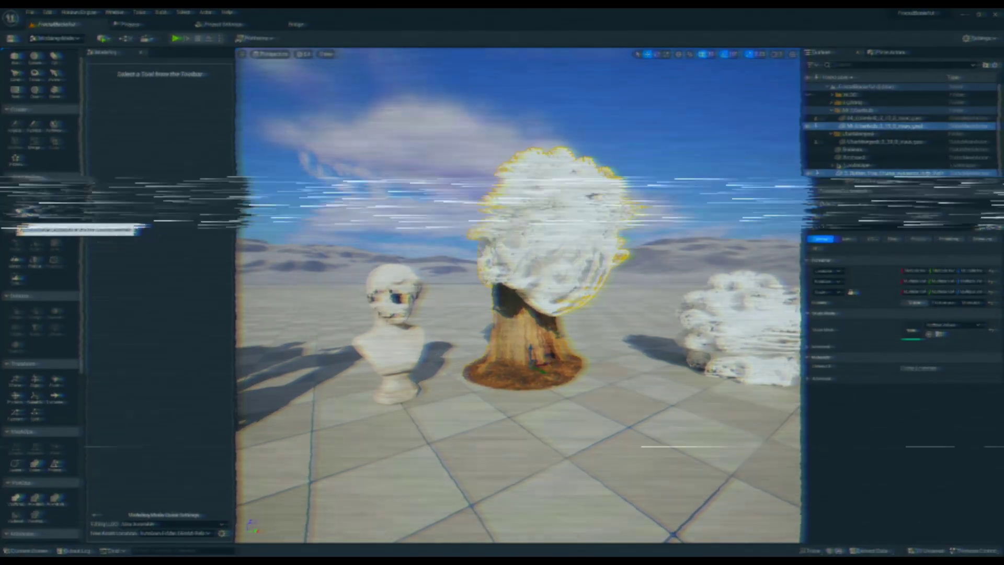
click(14, 211)
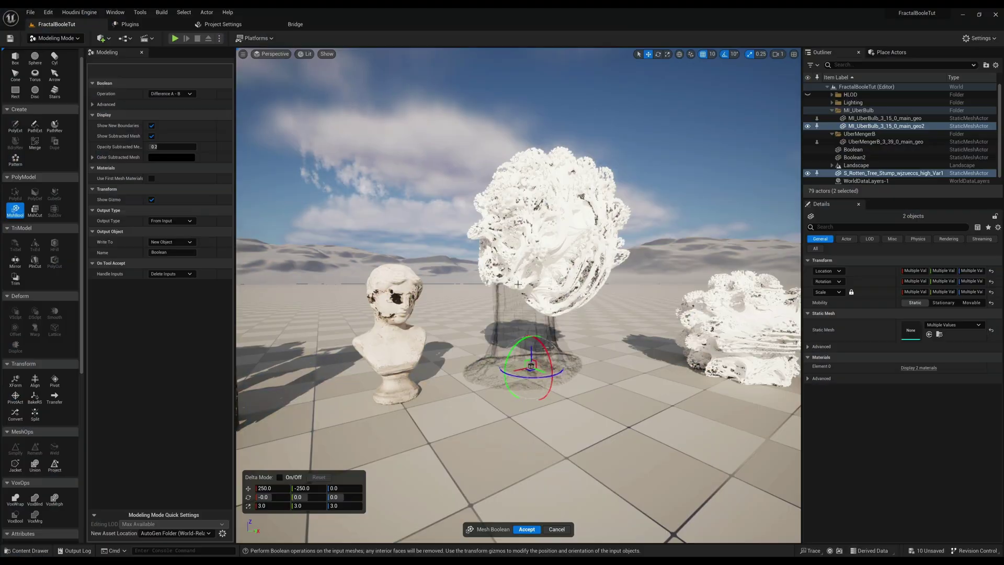
alt+drag(517, 278, 566, 239)
scroll(534, 244, up, 6)
click(183, 96)
click(176, 110)
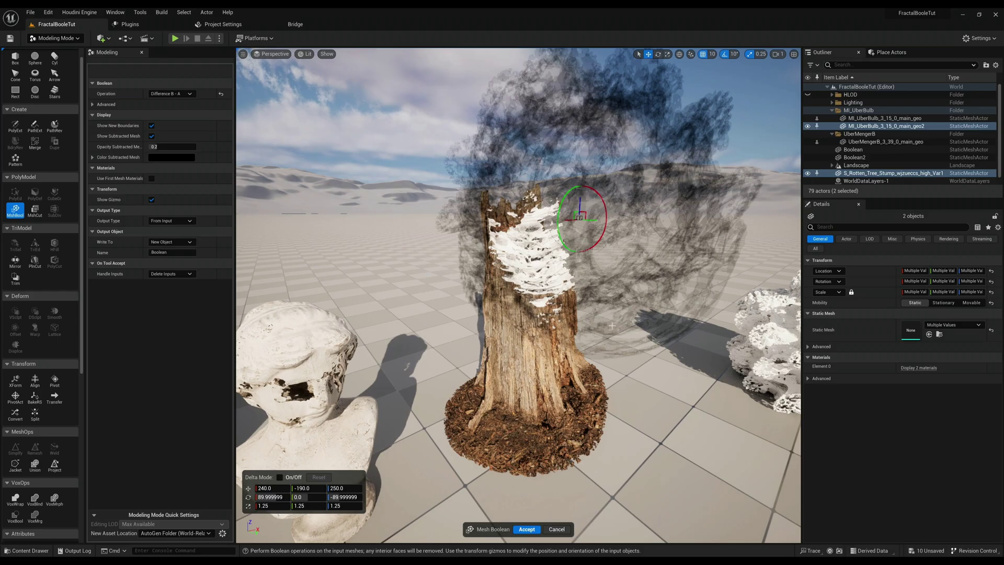
- Try applying the bulb cut to the tree stump, inspect the carved stump, and undo the boolean
mouse_move(612, 325)
alt+mouse_down()
mouse_move(505, 338)
mouse_move(512, 353)
mouse_move(591, 346)
mouse_move(638, 320)
mouse_move(609, 326)
mouse_move(465, 299)
mouse_move(429, 319)
mouse_move(460, 330)
mouse_move(627, 325)
alt+mouse_up()
click(527, 528)
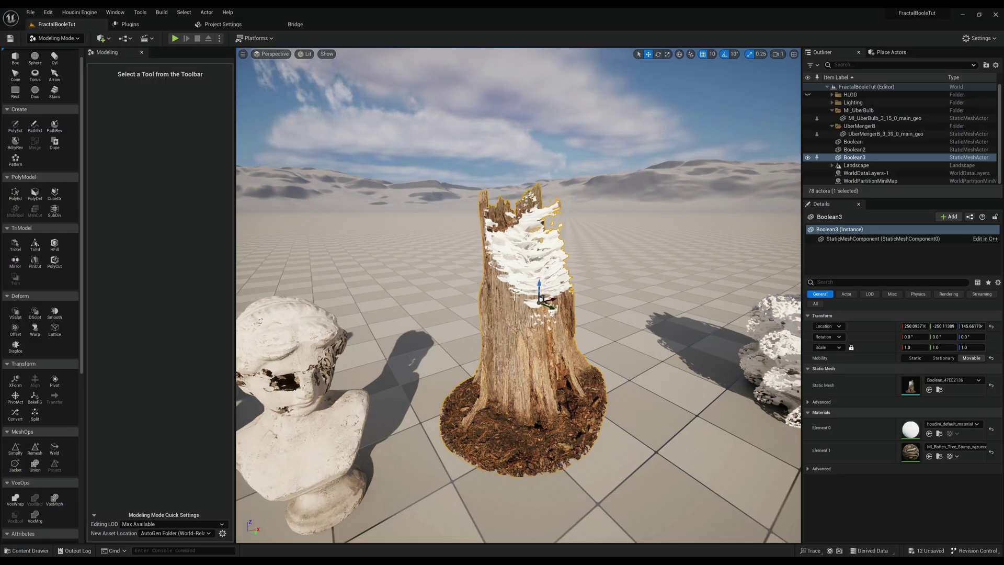
alt+drag(514, 297, 518, 362)
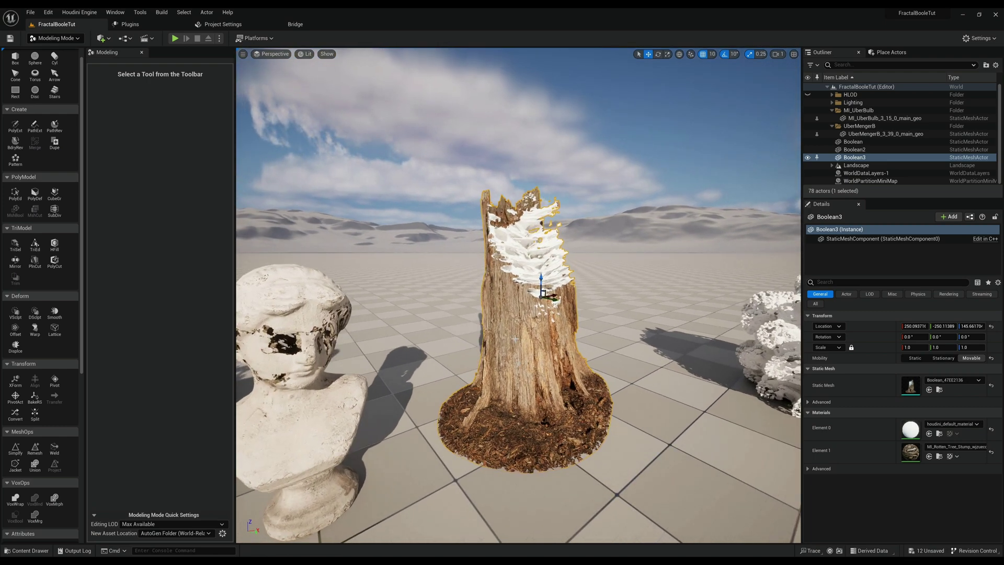
key(ctrl+z)
- Rotate the bulb copy over the stump back to 0° about X, keeping -90° about Z
click(583, 237)
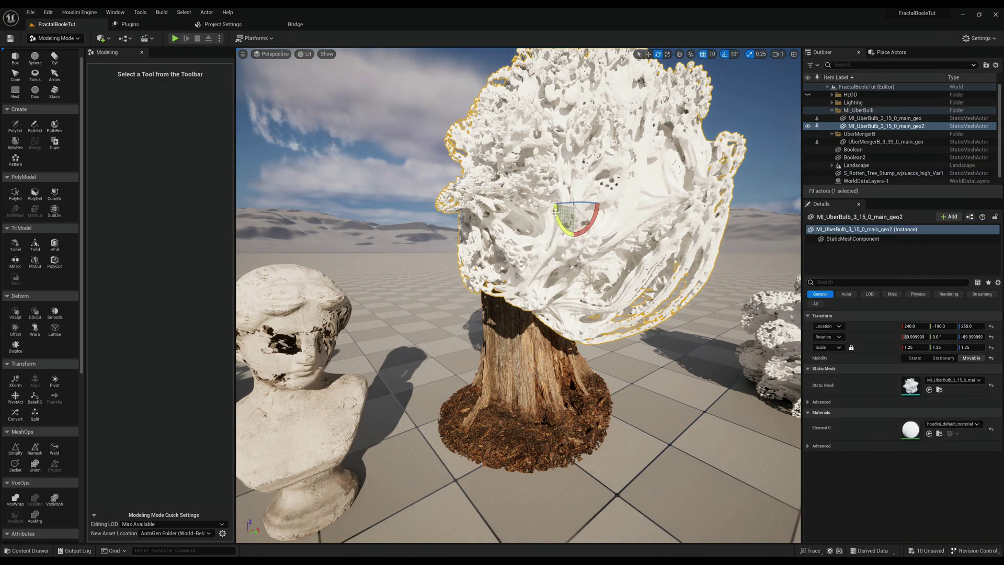
alt+drag(606, 264, 582, 184)
drag(546, 224, 450, 321)
- Subtract the bulb copy from the tree stump with Mesh Boolean, tilting it to rotation -10.43, -5.22, -95.22
ctrl+click(506, 357)
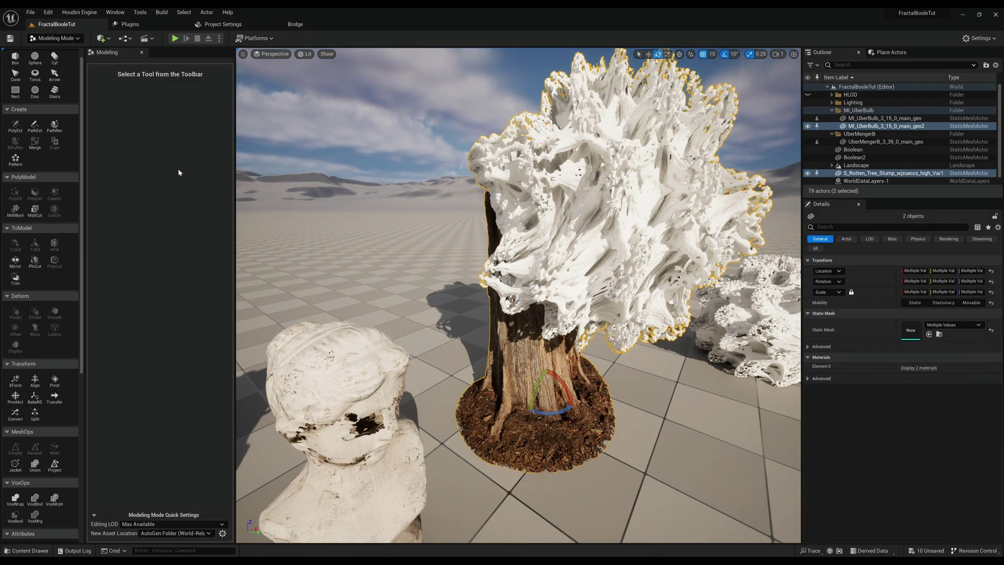
click(14, 210)
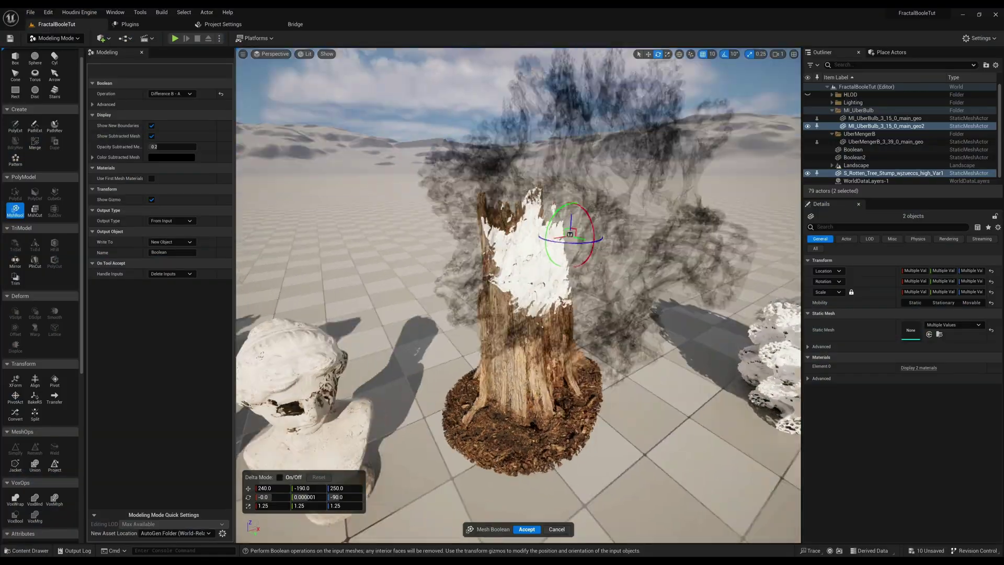
alt+drag(544, 324, 505, 327)
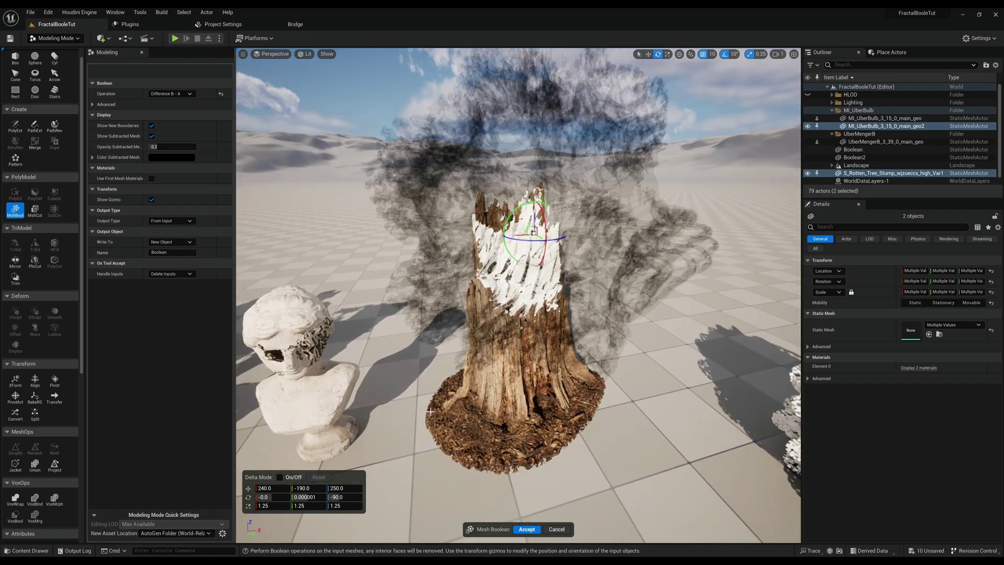
drag(348, 497, 269, 497)
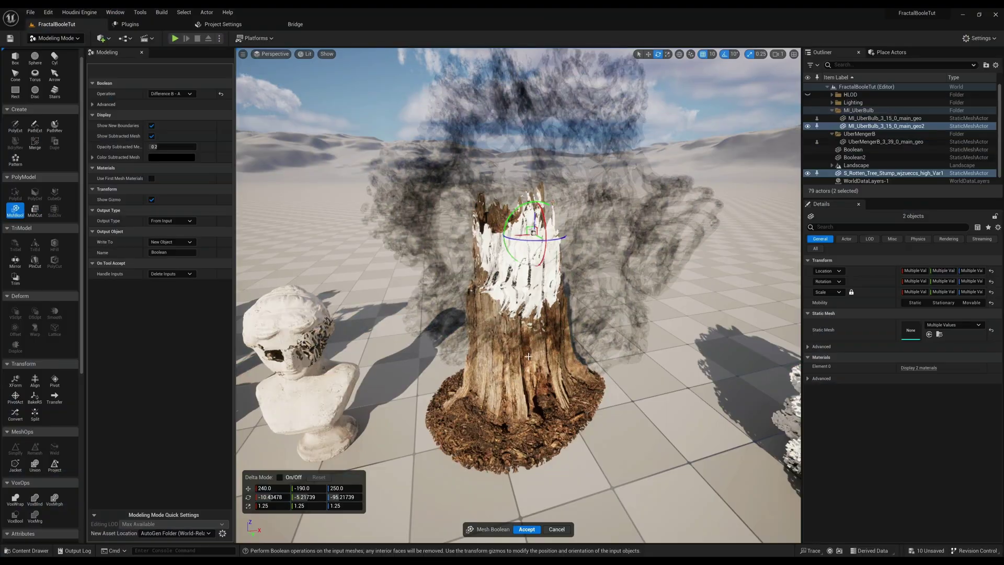
alt+drag(504, 320, 528, 327)
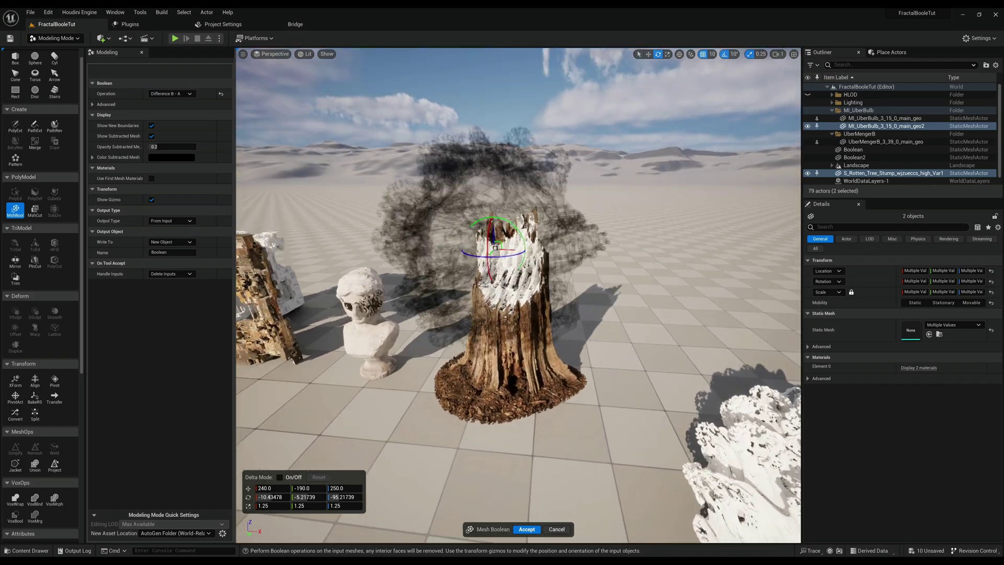
click(526, 529)
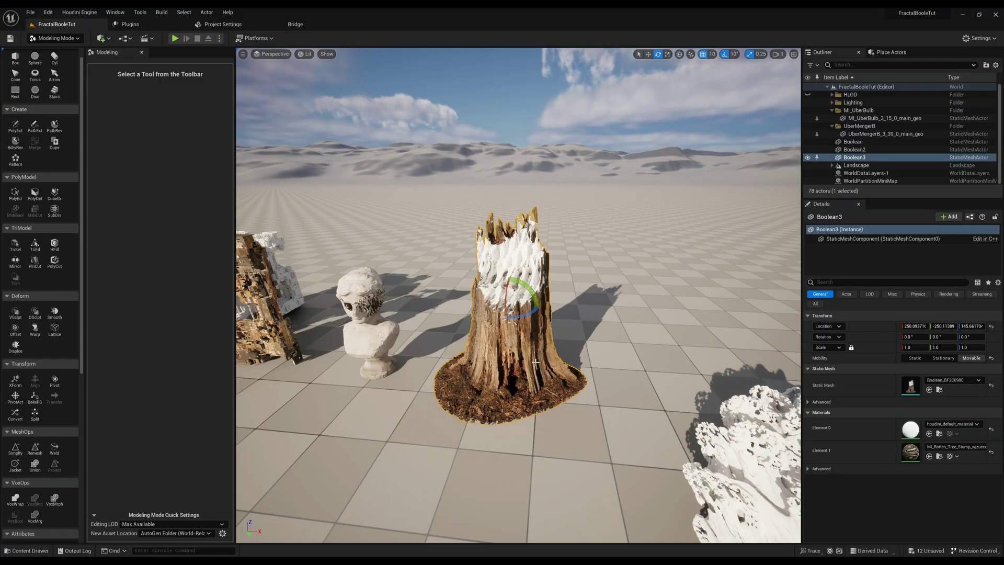
- Assign the stump's own MI_Rotten_Tree_Stump material to Element 0, the fractal cut surface of the carved stump
alt+drag(515, 334, 517, 319)
click(559, 334)
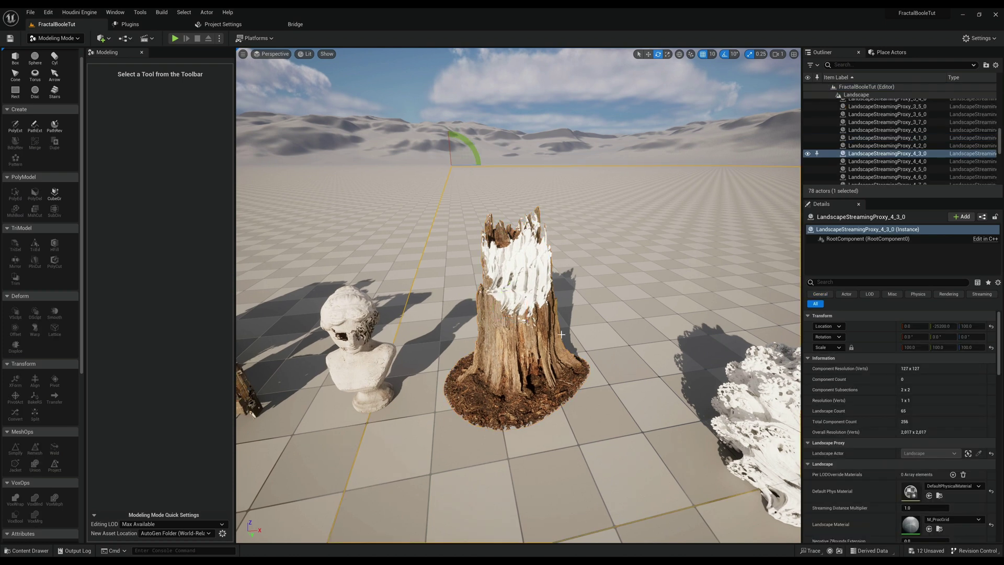
click(529, 277)
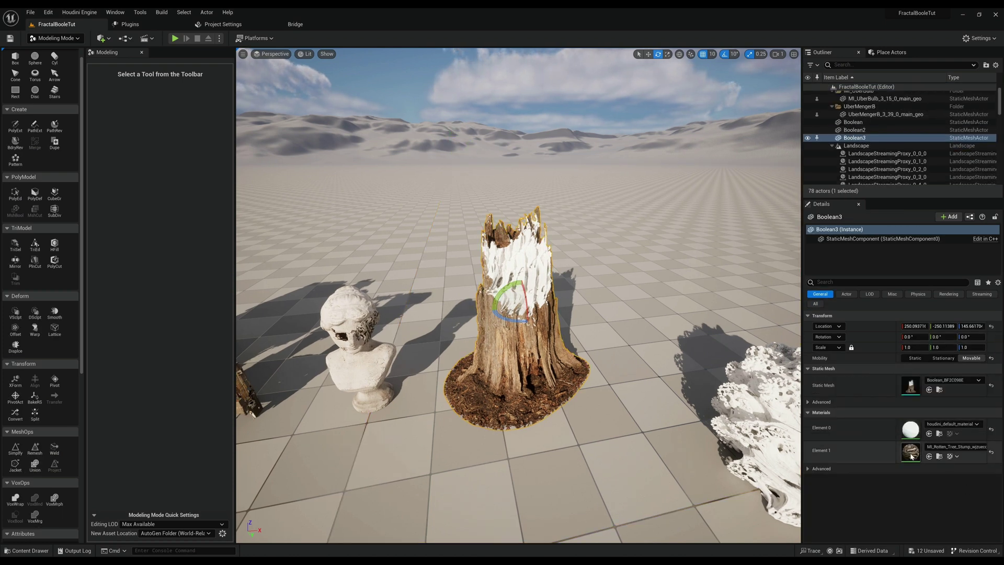
click(939, 456)
key(ctrl+space)
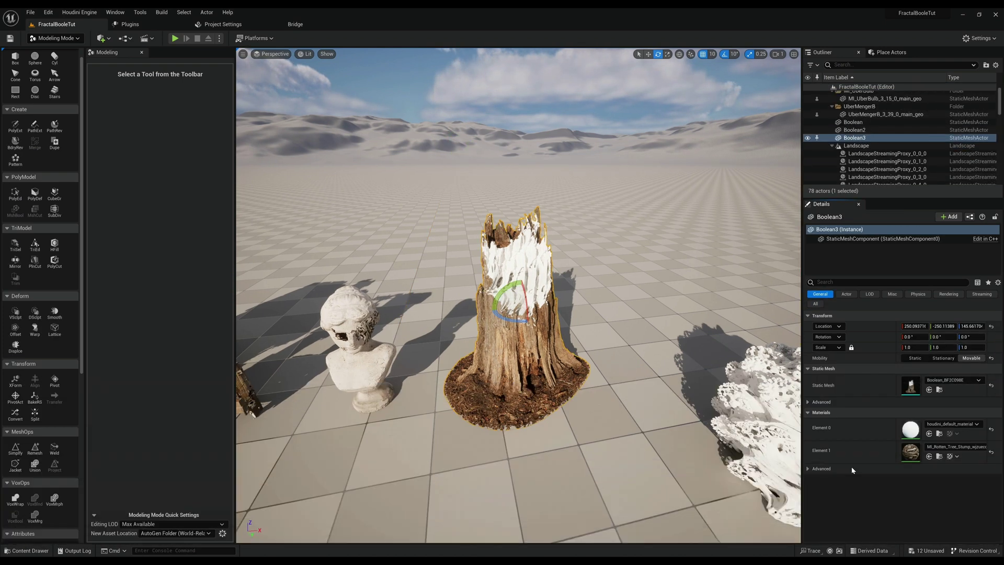
click(929, 433)
alt+drag(713, 393, 737, 374)
mouse_move(524, 323)
alt+mouse_down()
mouse_move(528, 364)
mouse_move(525, 304)
alt+mouse_up()
scroll(525, 322, up, 3)
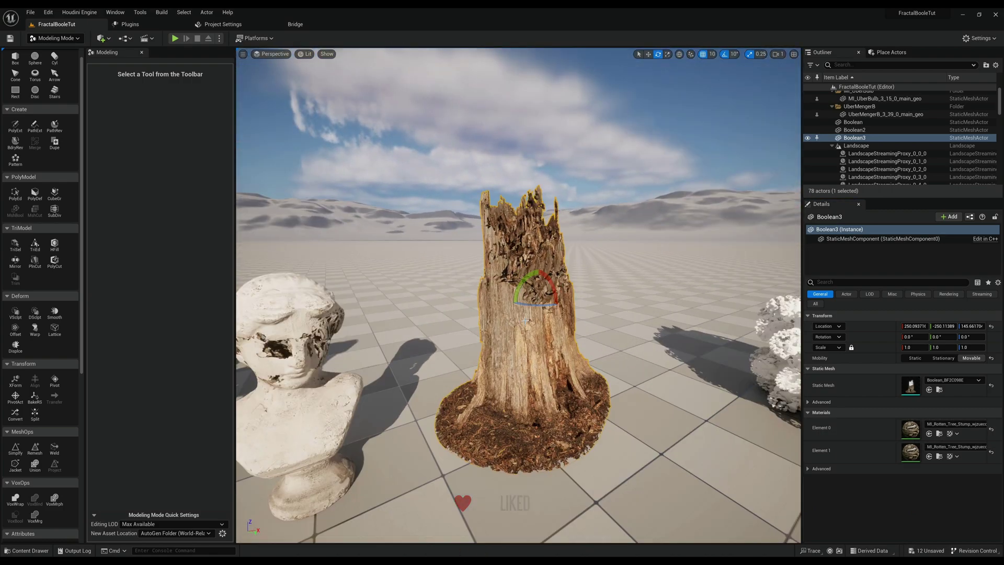
mouse_move(580, 344)
alt+mouse_down()
mouse_move(491, 340)
mouse_move(575, 343)
alt+mouse_up()
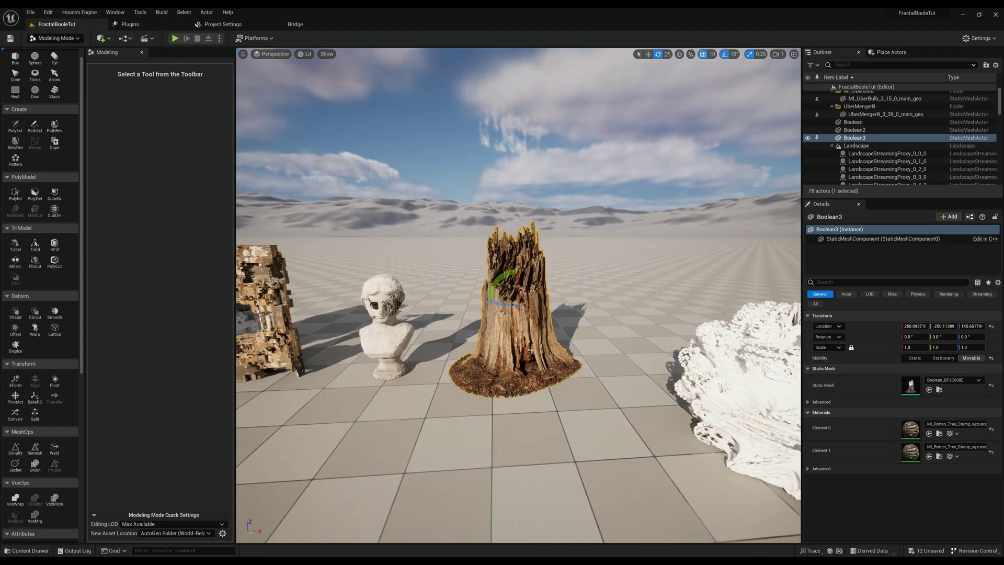
- Move the remaining UberBulb mesh along X to 150 and set its uniform scale to 0.3
alt+drag(575, 342, 541, 334)
key(d)
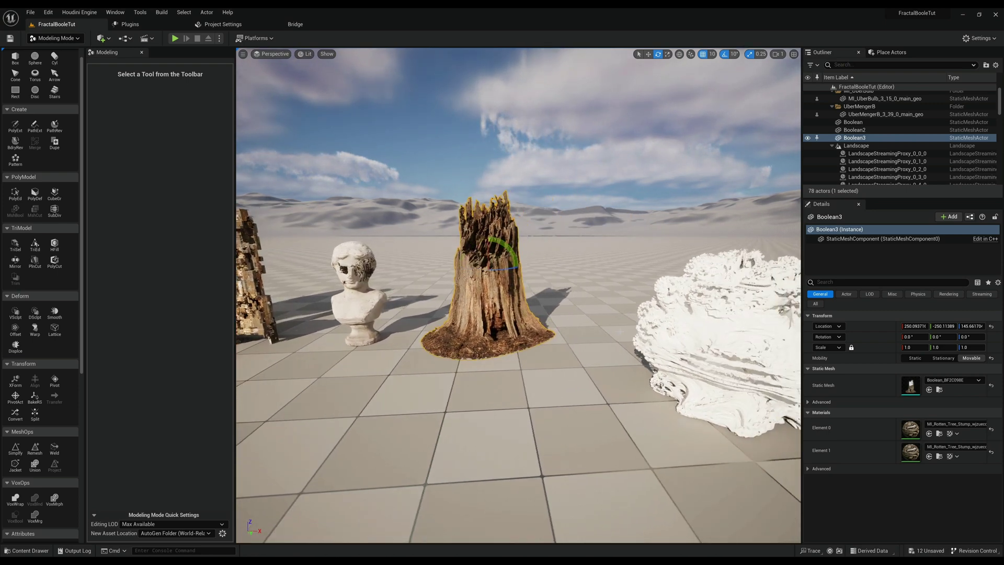
click(730, 339)
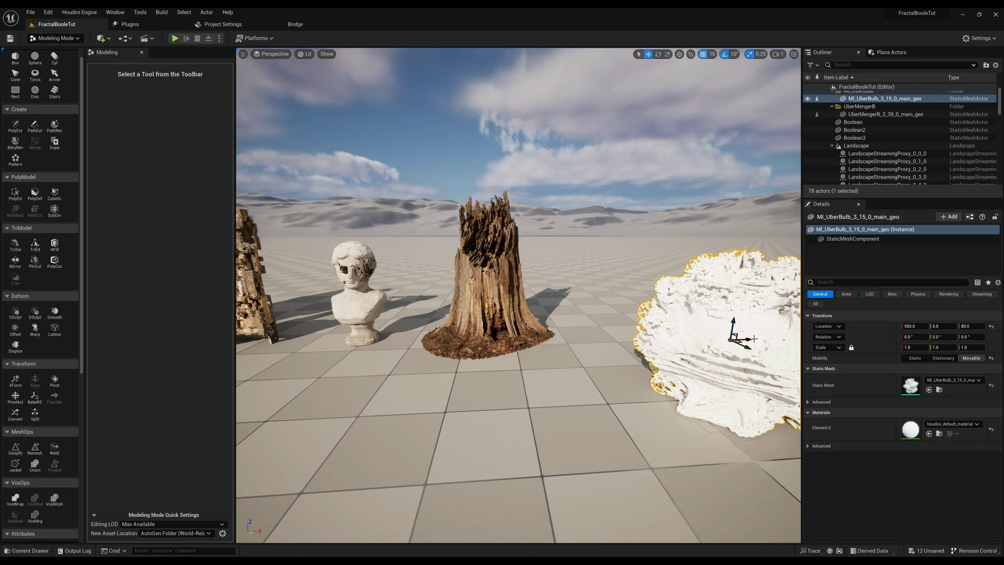
drag(750, 339, 415, 349)
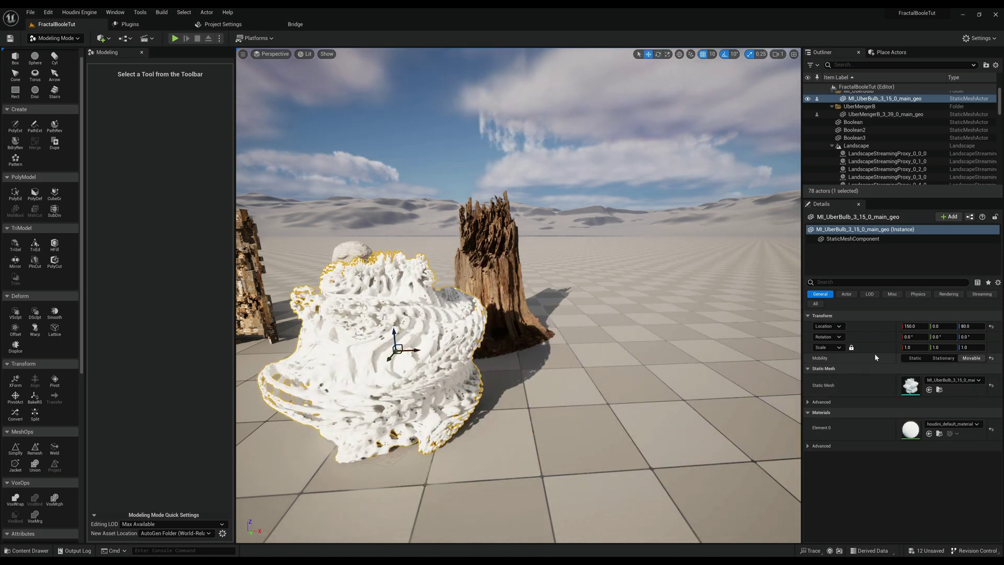
text(0.3)
key(Return)
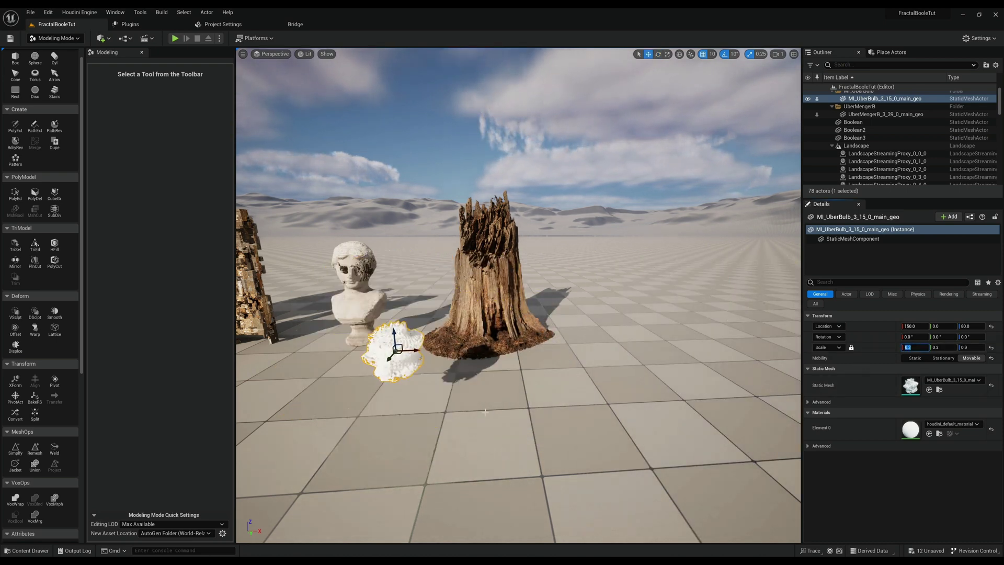
- Place the bulb at the bust's lower body at X 20, Y -240, Z 30 and set its uniform scale to 0.5
right_drag(486, 413, 509, 377)
drag(593, 366, 397, 335)
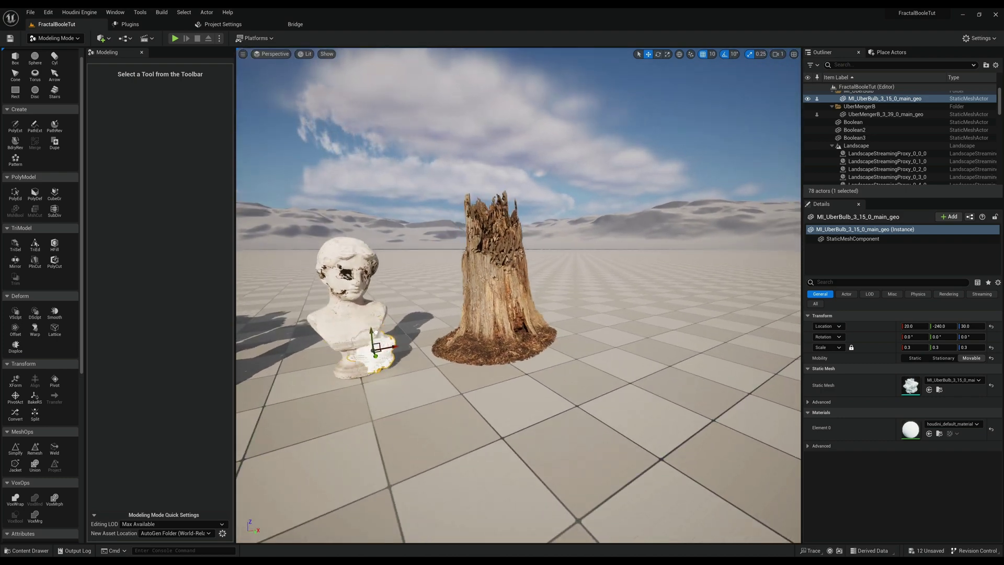
click(912, 347)
text(0.5)
key(Return)
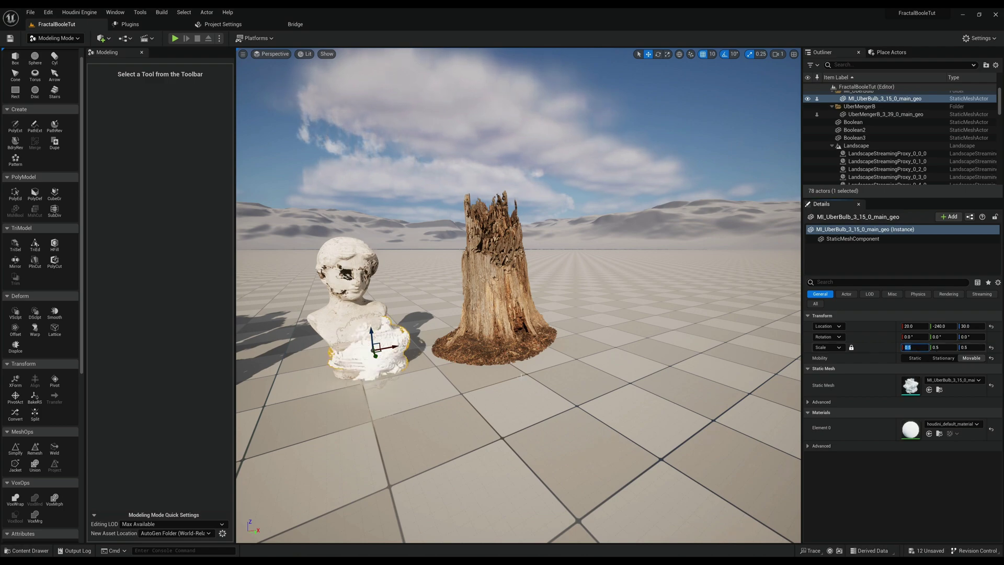
- Shift the bulb against the side of the bust's base to X 40, Y -220, Z 40
alt+drag(466, 399, 627, 428)
right_drag(533, 393, 398, 385)
drag(457, 407, 617, 413)
right_drag(419, 411, 436, 380)
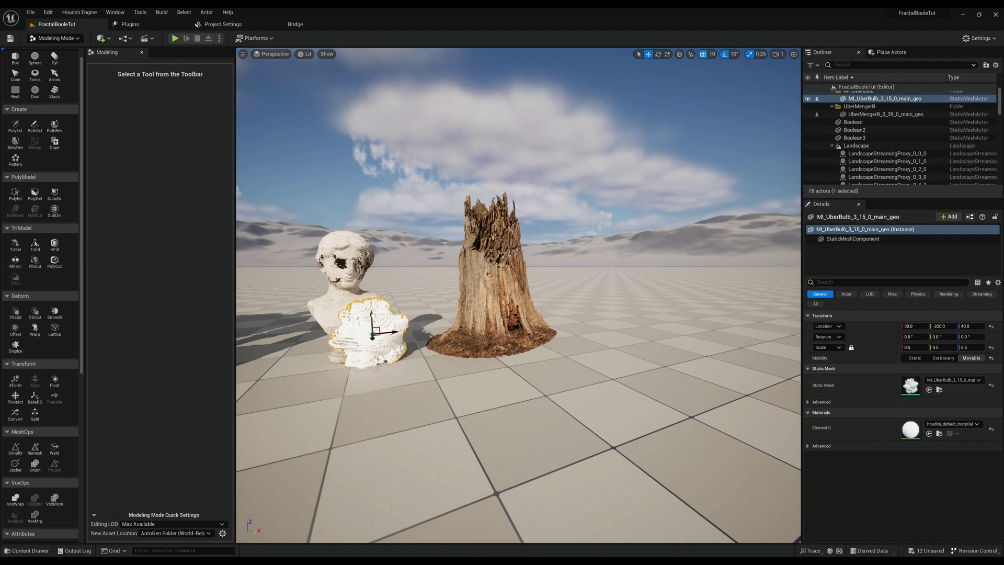
right_drag(389, 359, 381, 321)
key(f)
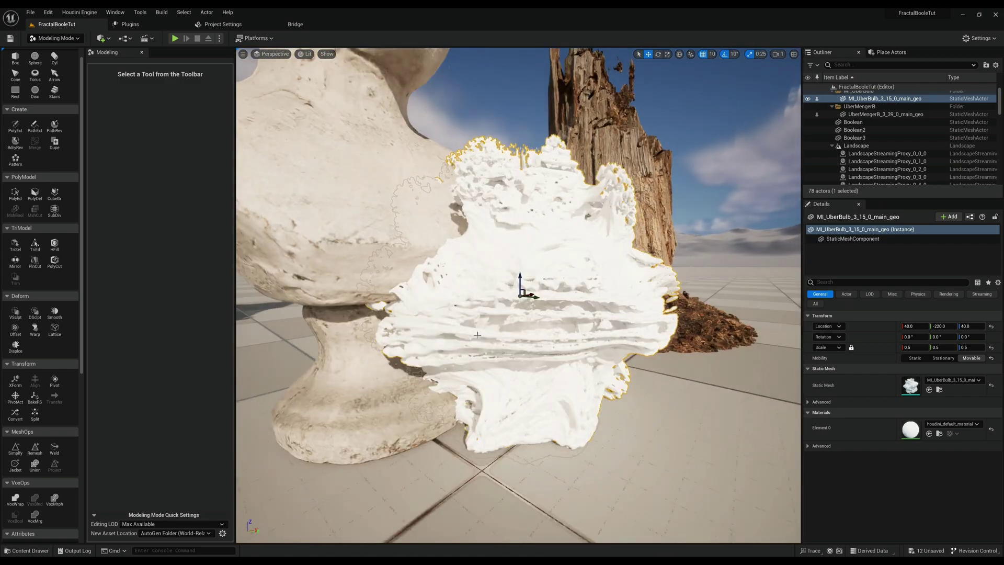
- Set up a Mesh Boolean of the bulb and the bust, moving the bulb to X 23, Y -211 and scaling it to 0.65
alt+drag(395, 330, 356, 333)
scroll(366, 333, down, 6)
mouse_move(537, 252)
right_down()
mouse_move(540, 240)
mouse_move(518, 245)
mouse_move(533, 259)
right_up()
ctrl+click(514, 302)
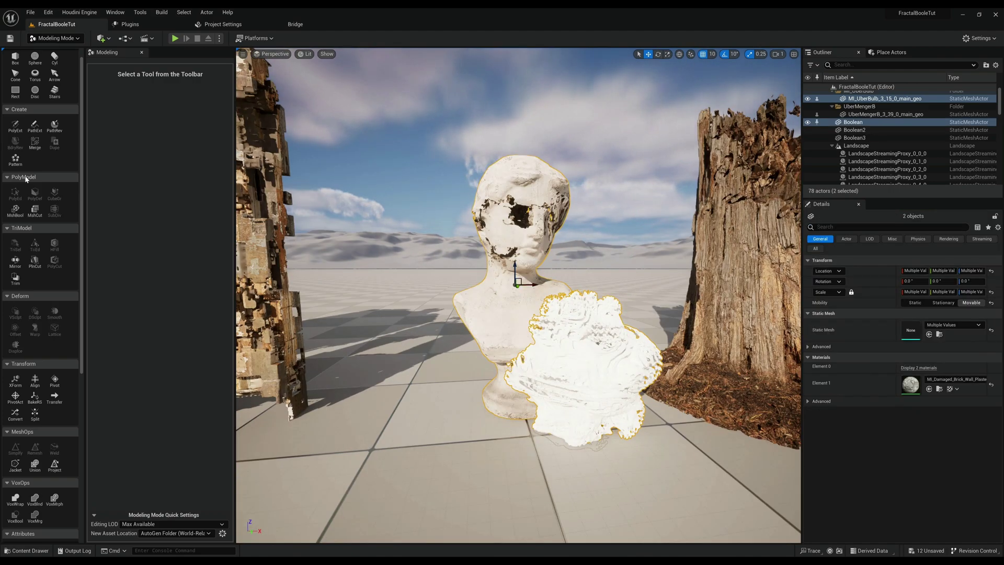
click(15, 210)
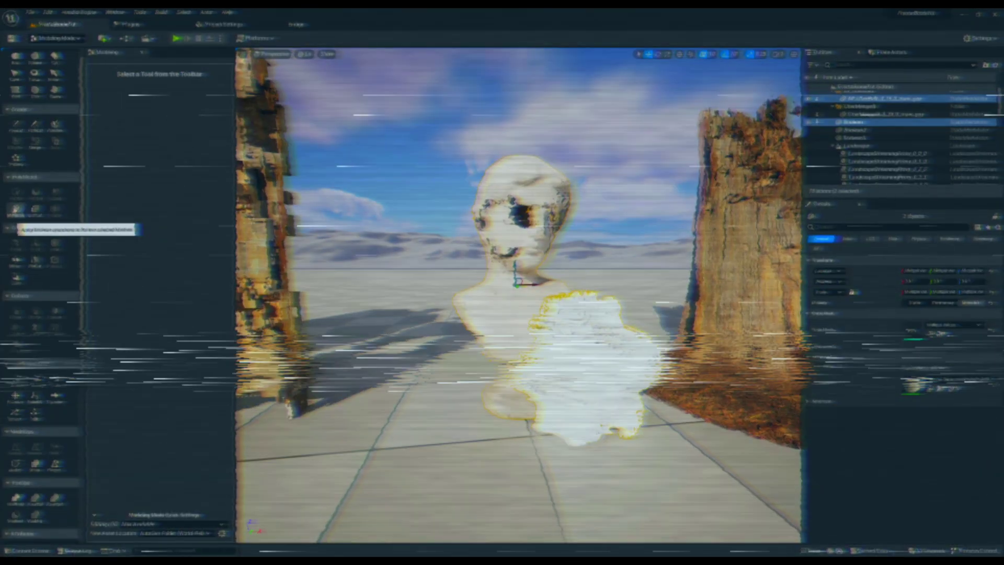
alt+drag(518, 295, 490, 274)
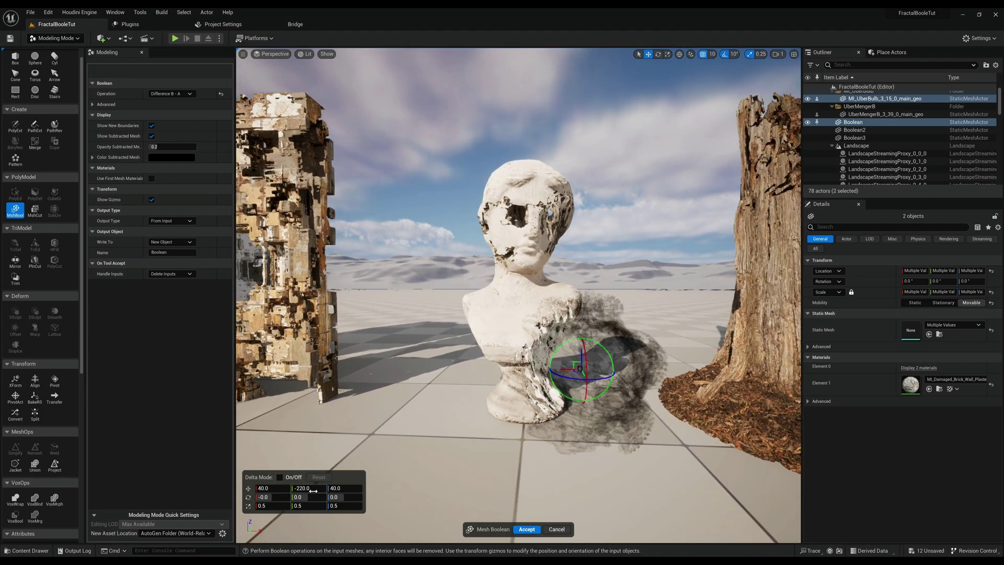
drag(313, 489, 311, 489)
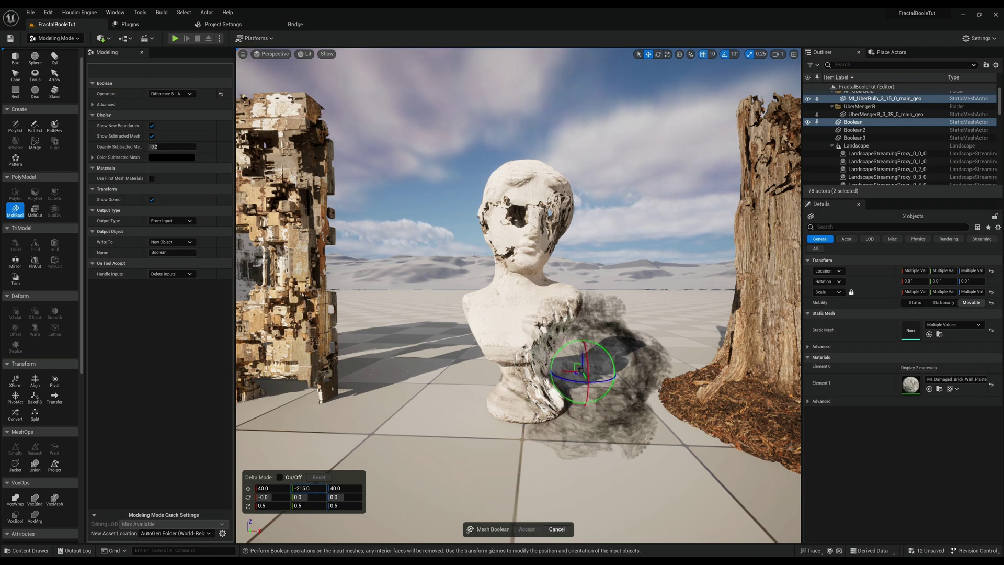
click(269, 506)
text(0.65)
key(Return)
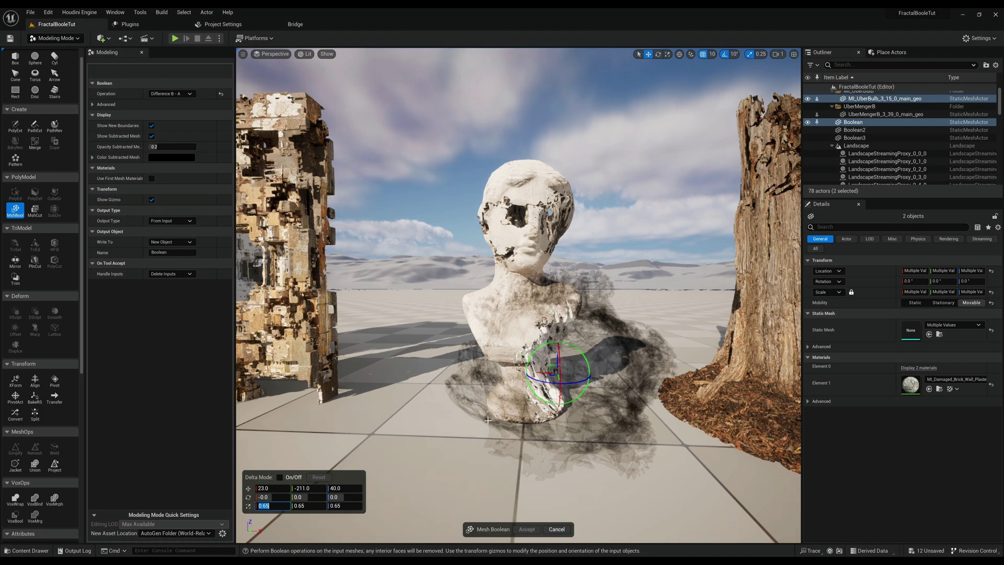
- Move the cutting bulb to X 37 and apply the Difference B - A cut to the bust's lower body
alt+drag(483, 412, 423, 434)
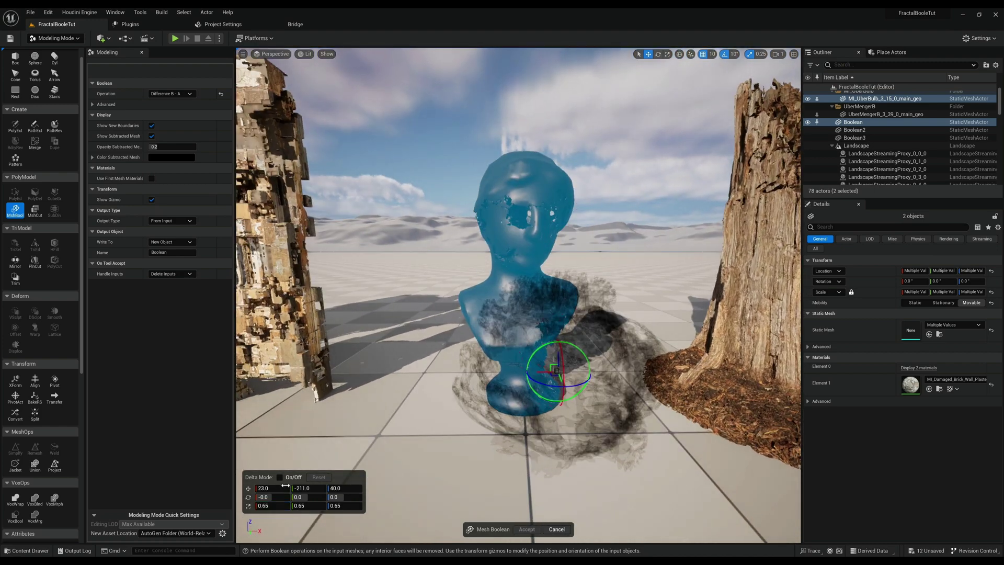
drag(281, 488, 292, 487)
mouse_move(408, 439)
alt+mouse_down()
mouse_move(496, 412)
mouse_move(418, 422)
alt+mouse_up()
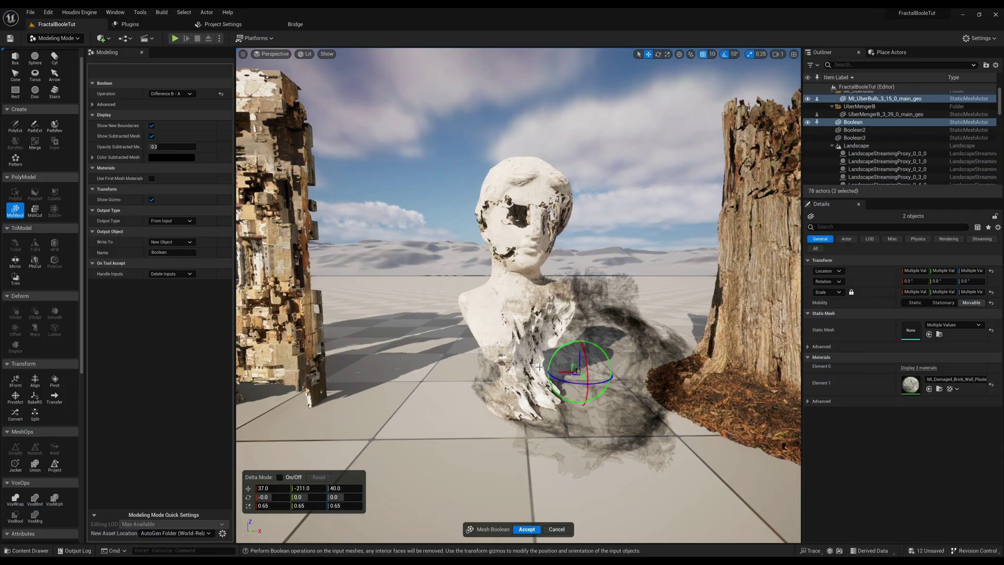
alt+drag(538, 365, 540, 347)
scroll(540, 346, down, 3)
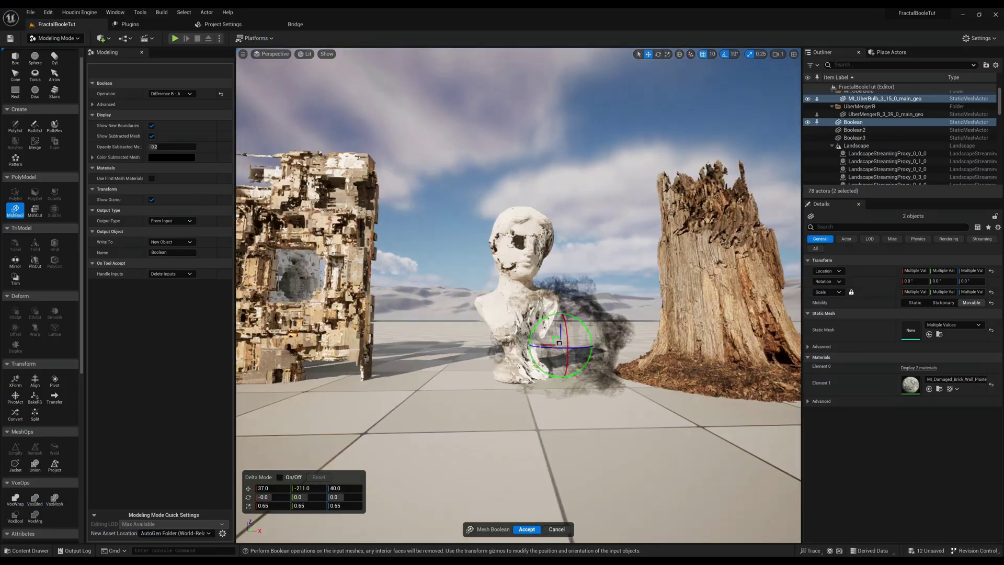
right_drag(539, 345, 539, 350)
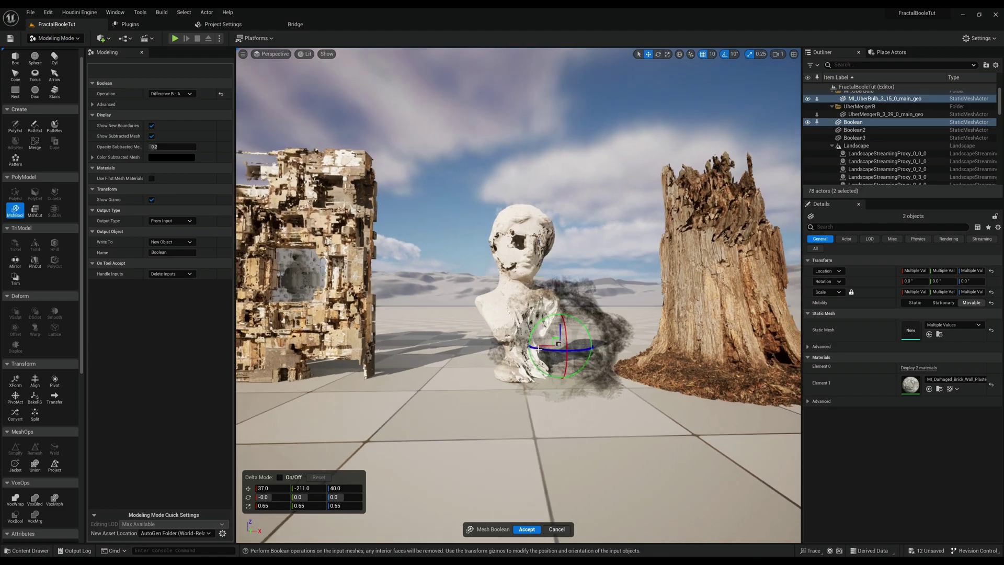
click(527, 530)
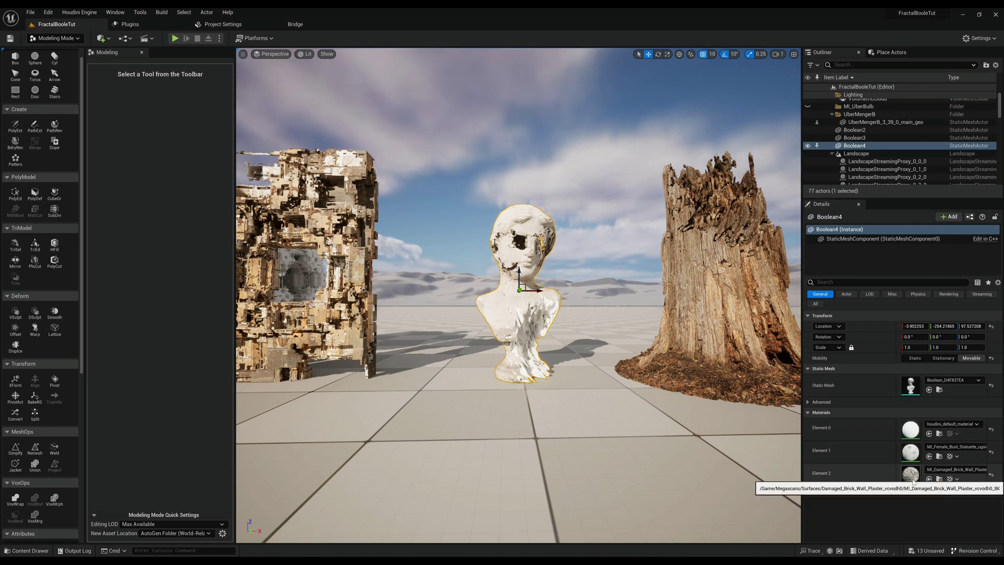
- Assign the MI_Damaged_Brick_Wall_Plaster material to Element 0 of the carved bust
click(939, 479)
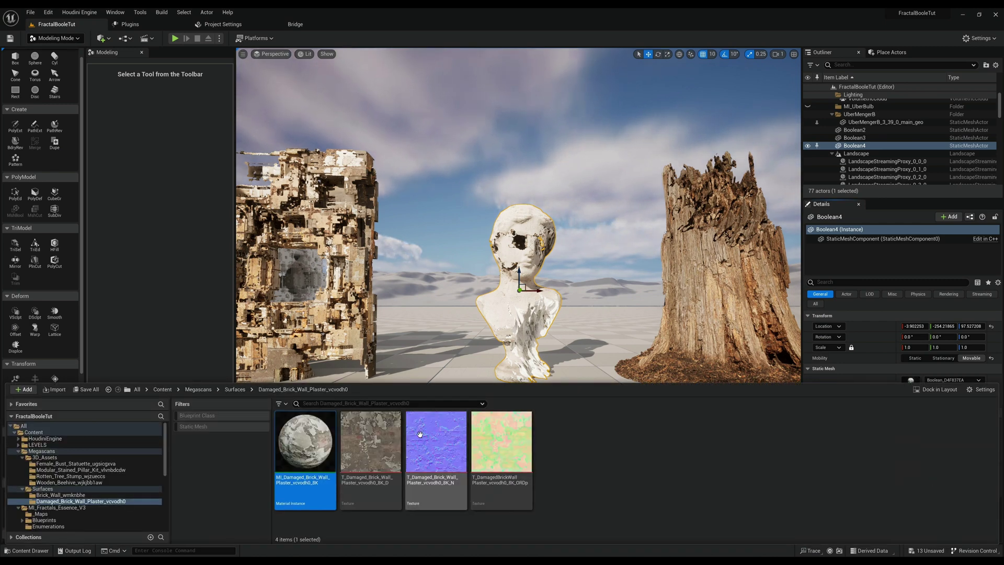
key(ctrl+space)
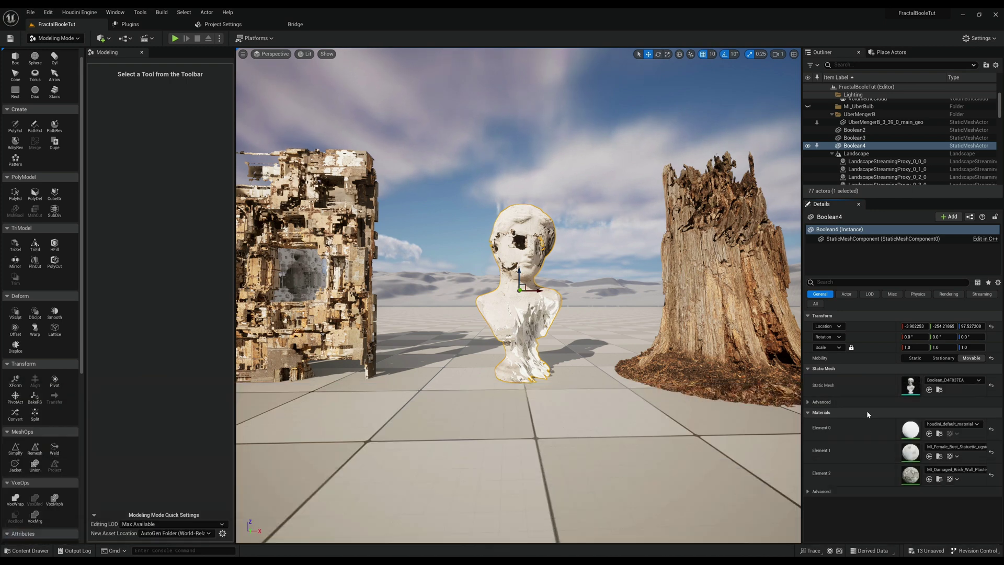
click(929, 434)
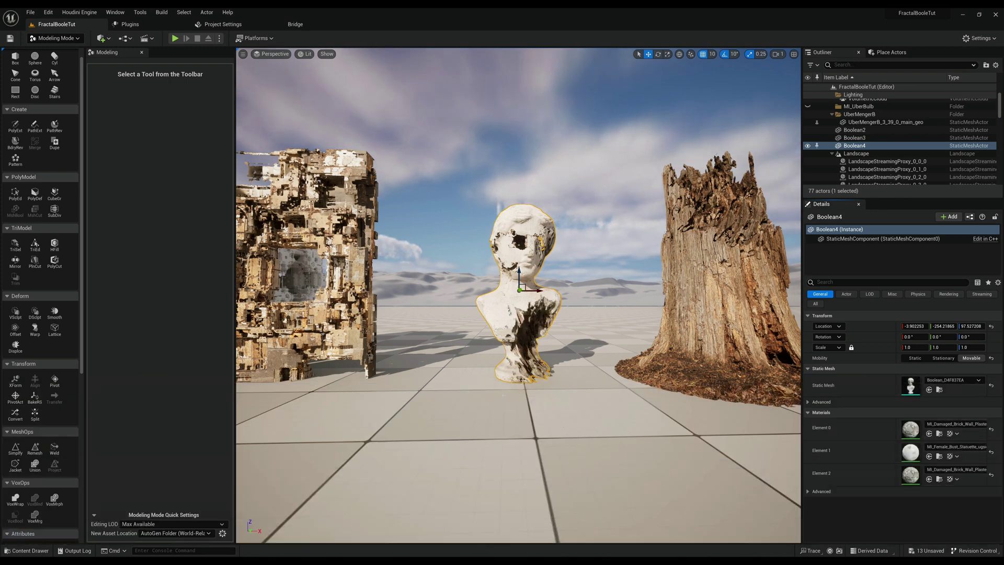
- Delete the leftover UberMengerB mesh filling the opening of the carved panel
alt+drag(500, 326, 500, 336)
click(311, 262)
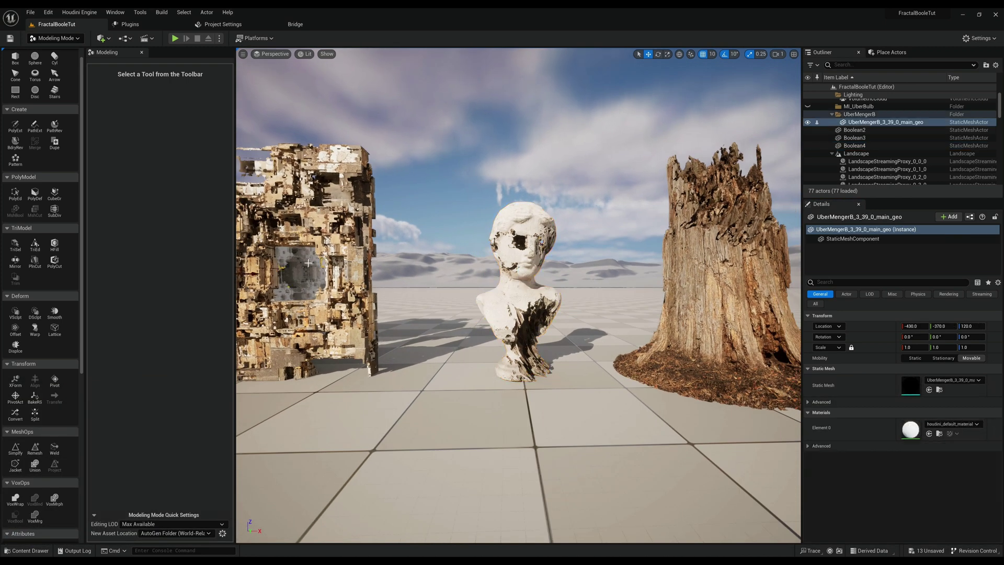
key(Delete)
- Enlarge the viewport and examine the carved panel, bust and tree stump together from an angled view
scroll(507, 286, down, 2)
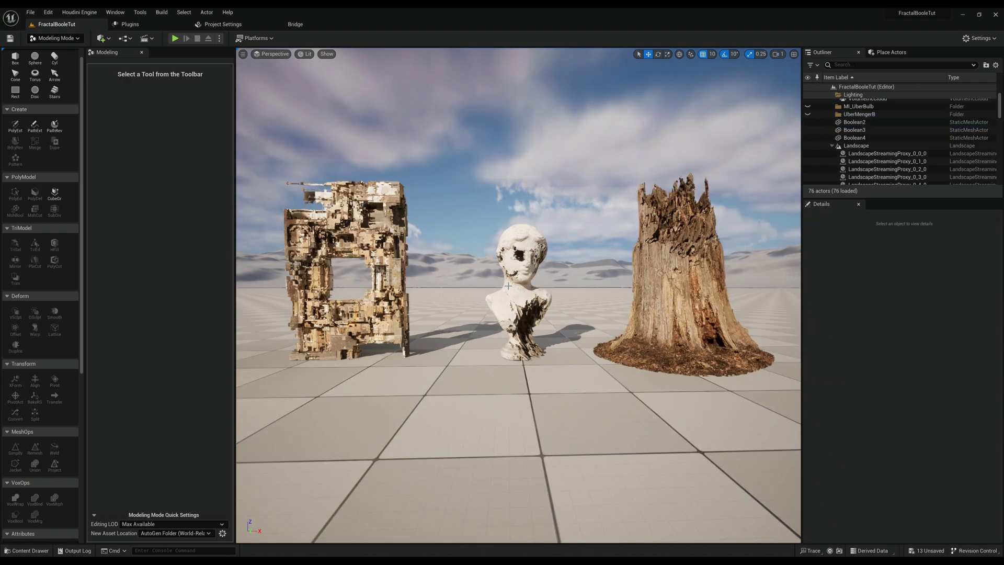
alt+drag(520, 298, 471, 297)
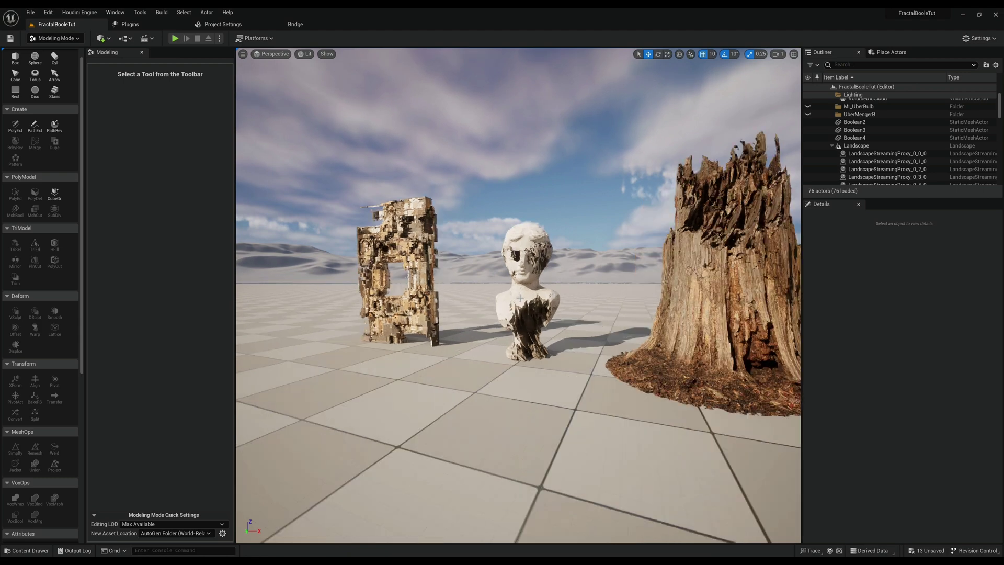
alt+middle_drag(522, 298, 435, 301)
alt+drag(518, 297, 535, 295)
drag(233, 303, 131, 302)
alt+drag(466, 296, 454, 314)
middle_drag(401, 313, 390, 314)
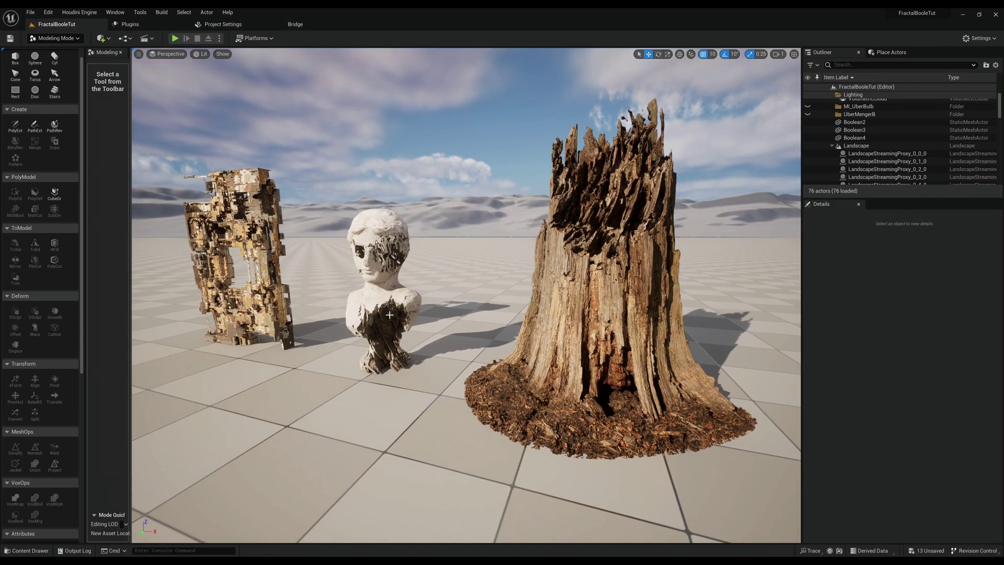